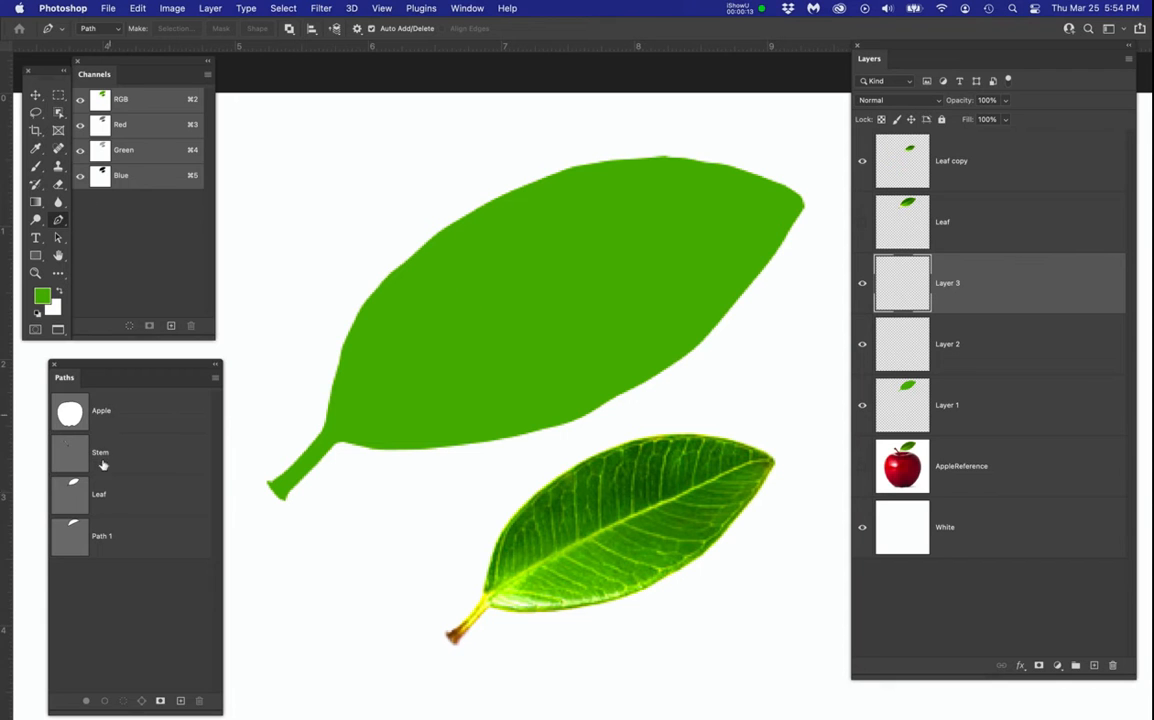
Step: Display the Leaf path and switch Layer 1 off and on to examine the leaf's base fill
click(119, 493)
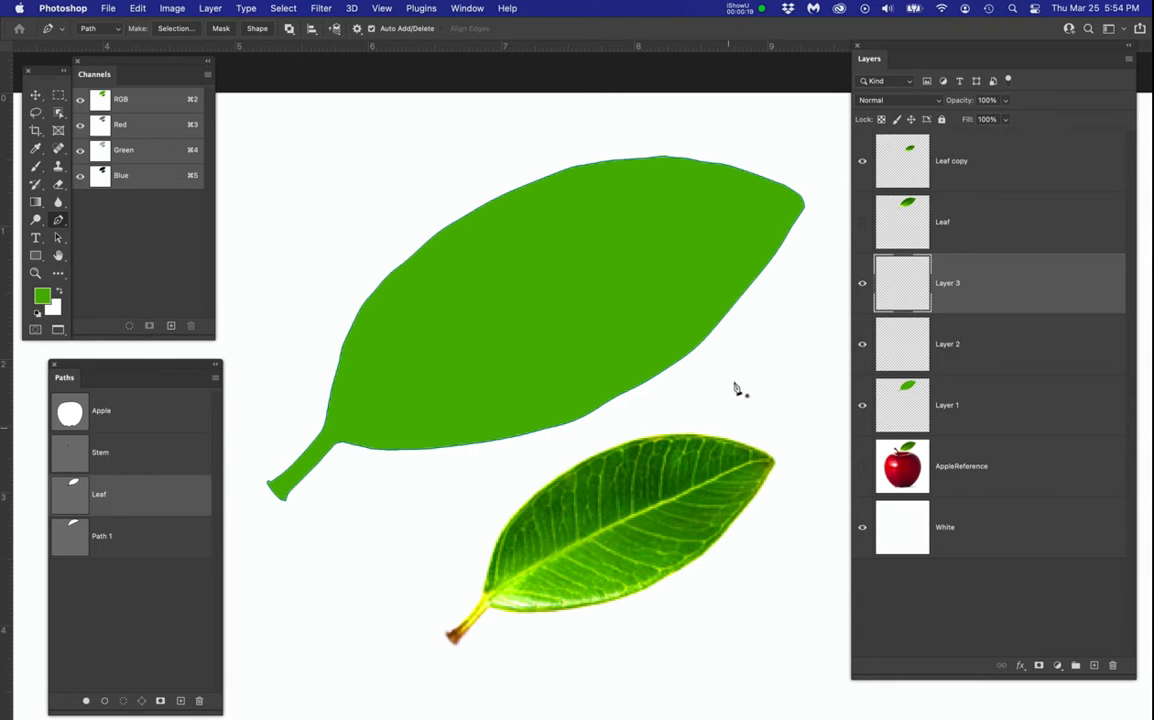
click(864, 406)
click(864, 406)
click(864, 406)
click(864, 406)
Step: Make Layer 2 active and sample a dark green from the small reference leaf for the Brush tool
click(999, 396)
click(987, 338)
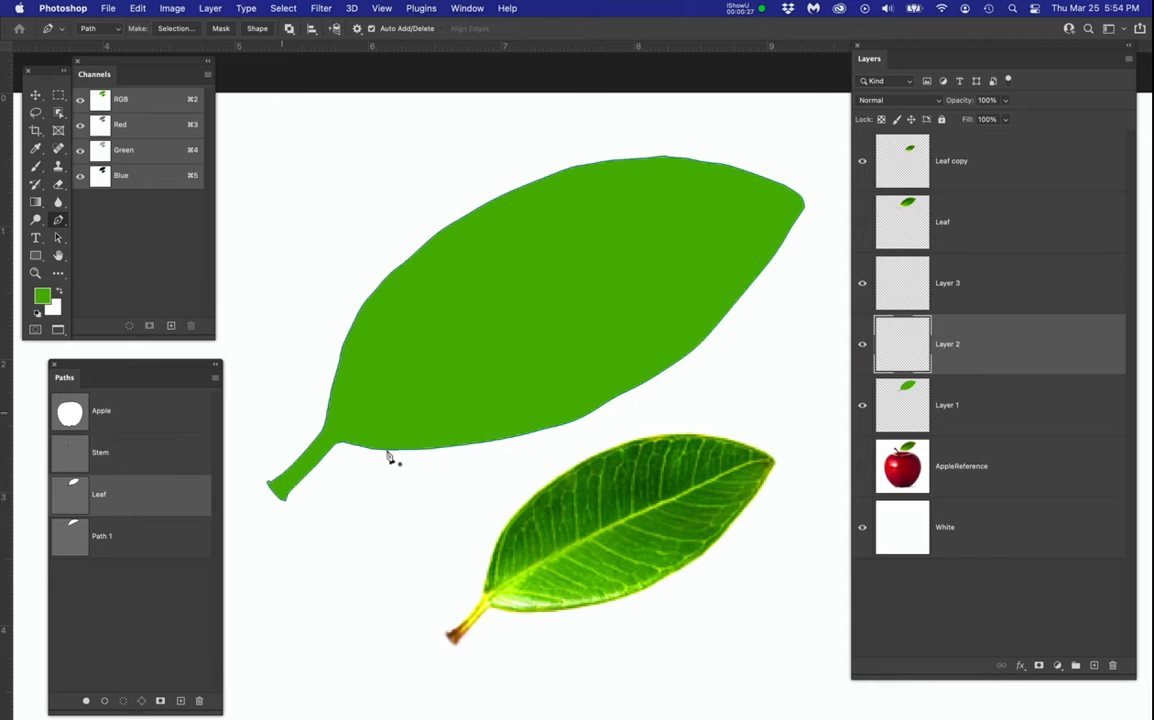
key(b)
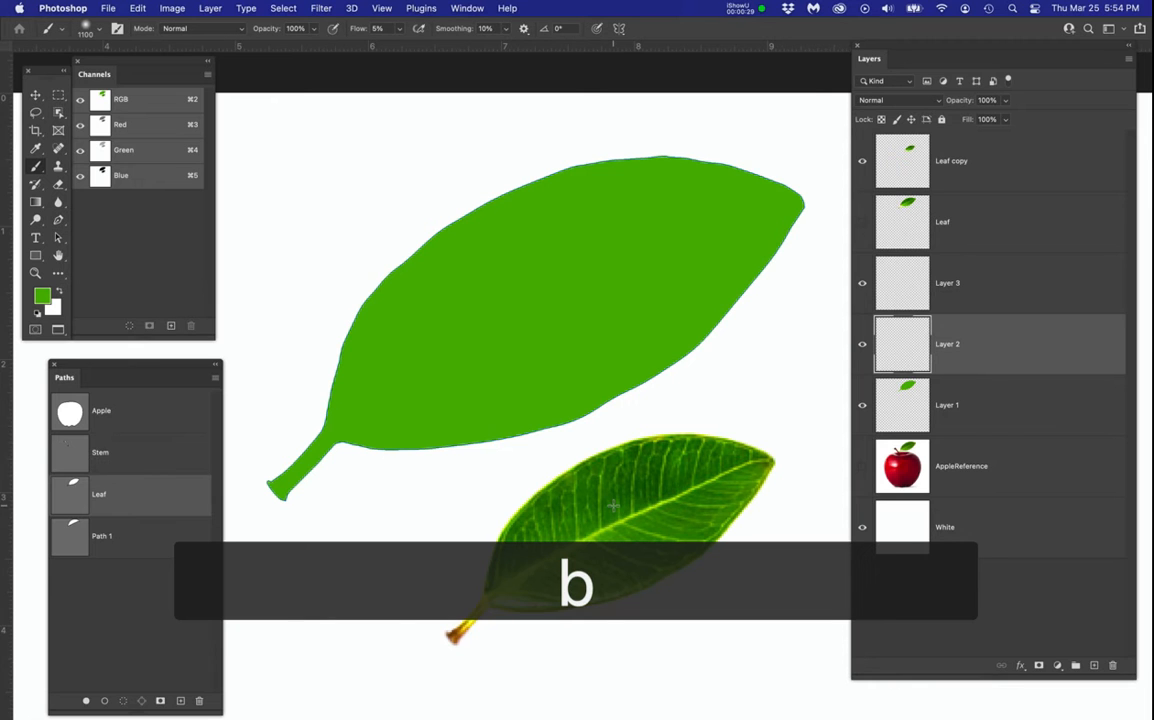
alt+click(657, 478)
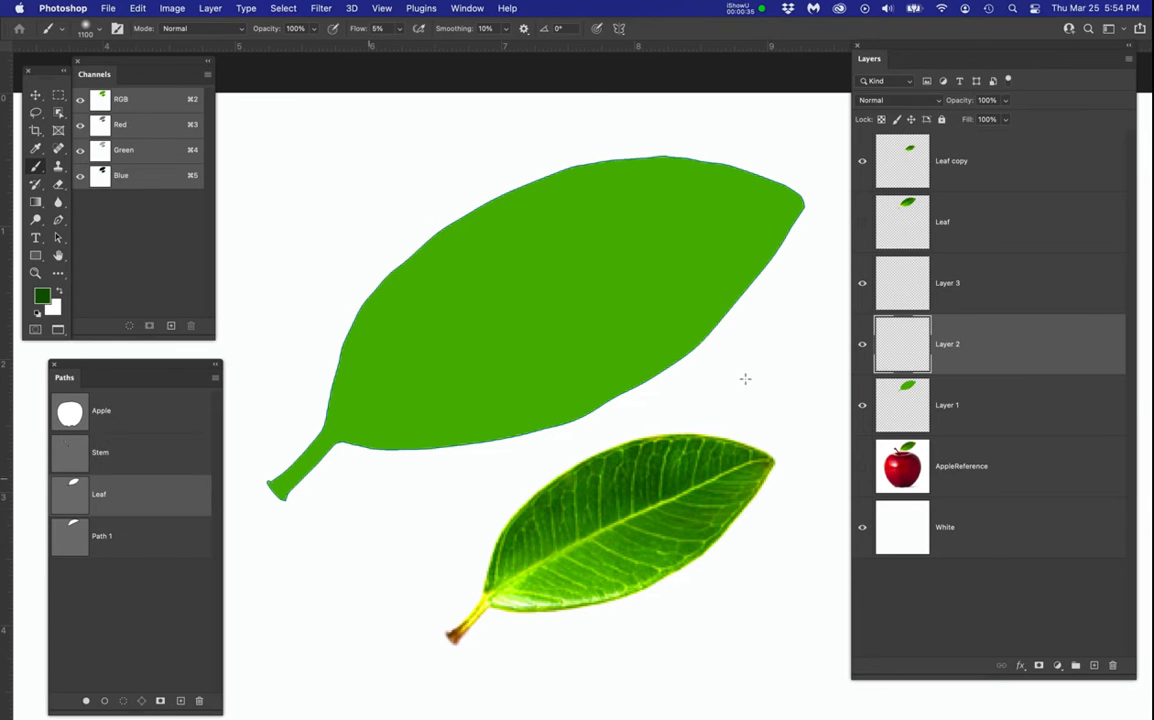
Step: Display Path 1 and toggle the Leaf reference layer to compare the path with the leaf's central vein
click(68, 534)
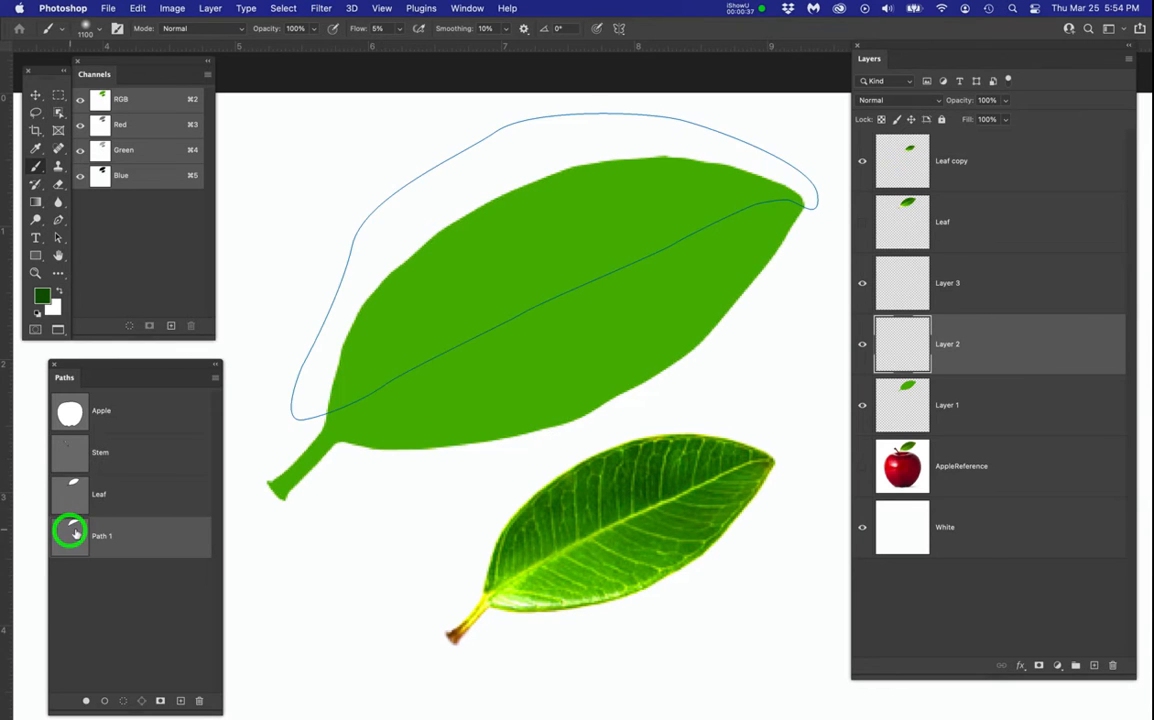
click(862, 226)
click(862, 226)
click(862, 226)
click(862, 226)
click(862, 226)
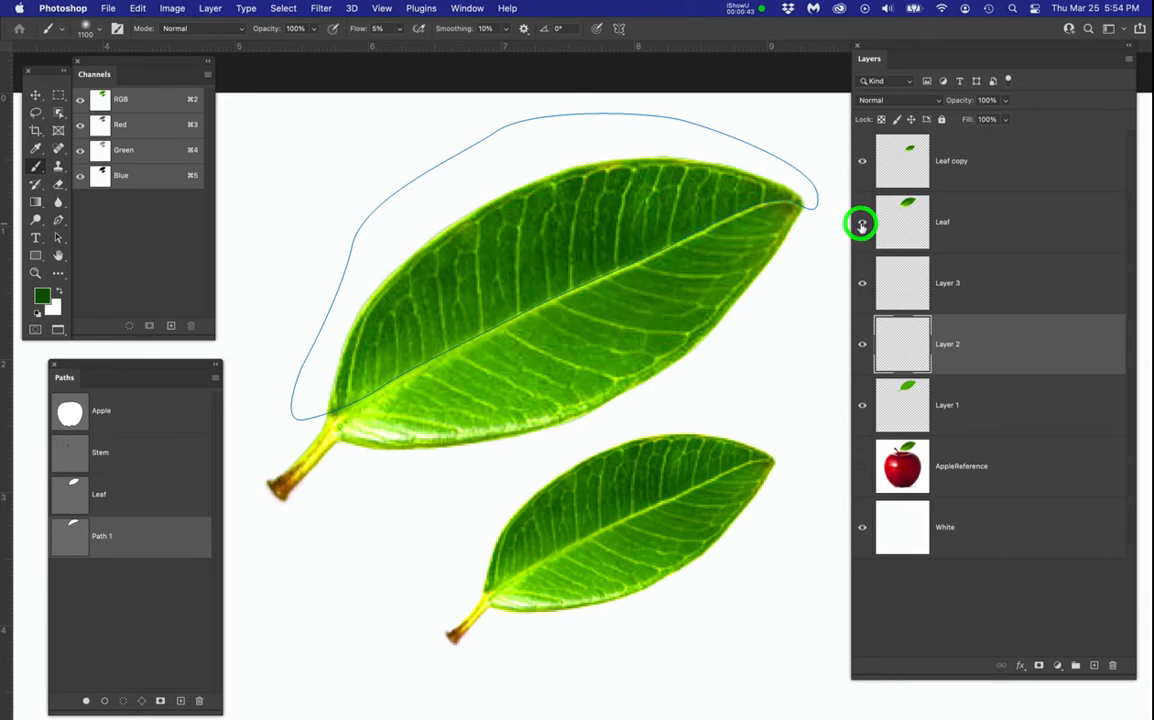
click(862, 226)
click(862, 226)
click(862, 226)
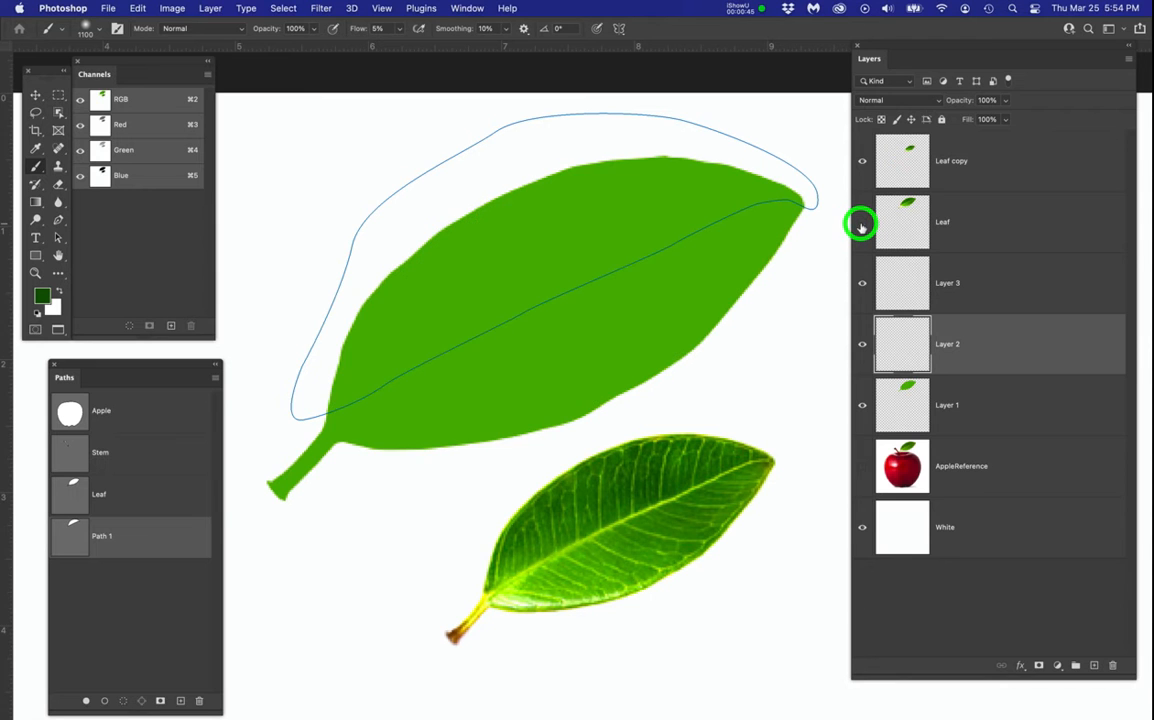
click(862, 226)
click(862, 224)
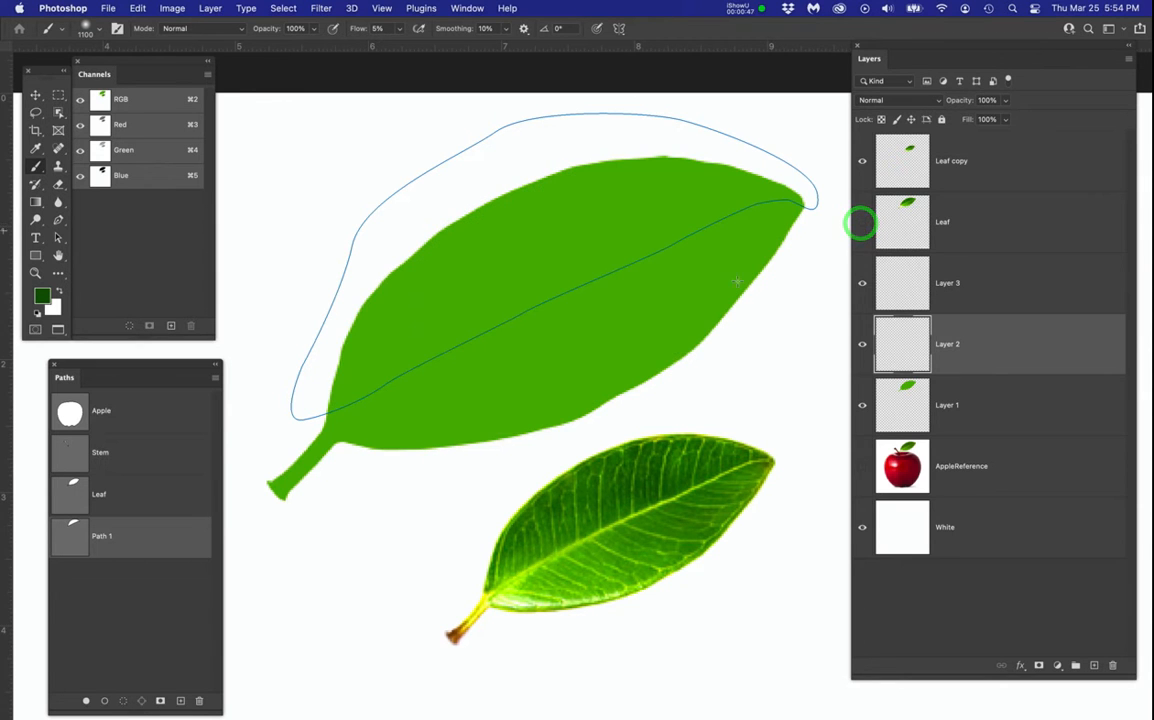
Step: Select the leaf's upper half by intersecting the Leaf path selection with Path 1, and feather it by 2 pixels
super+click(72, 494)
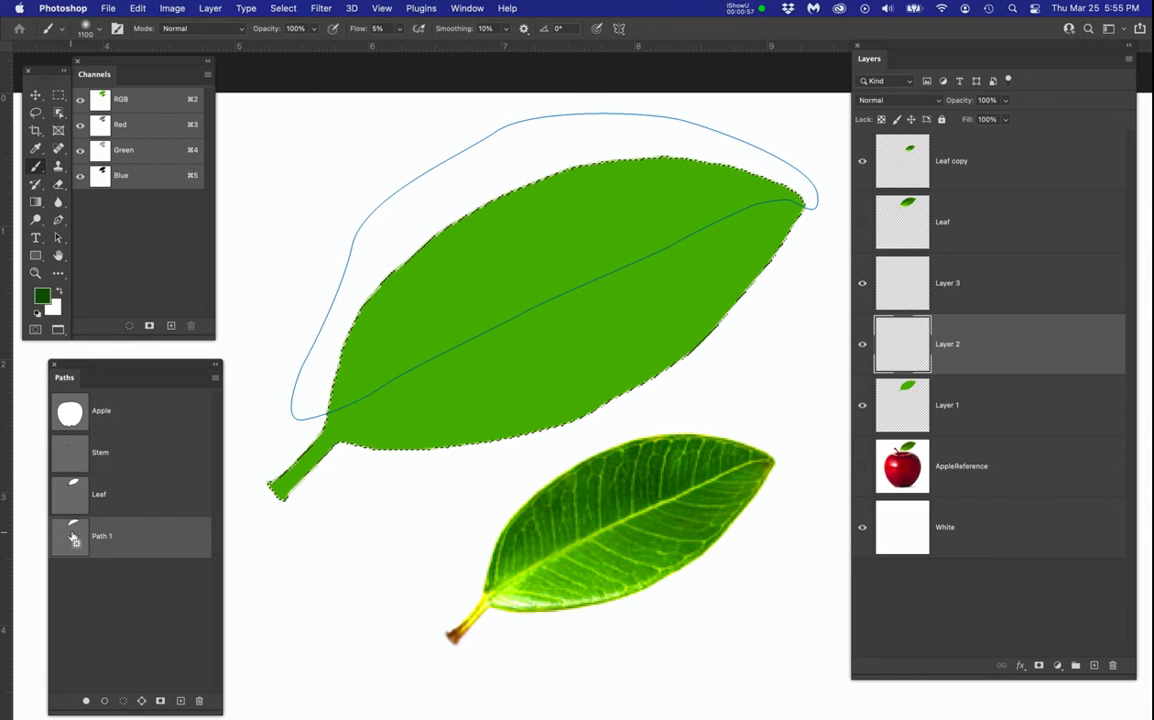
alt+shift+super+click(72, 537)
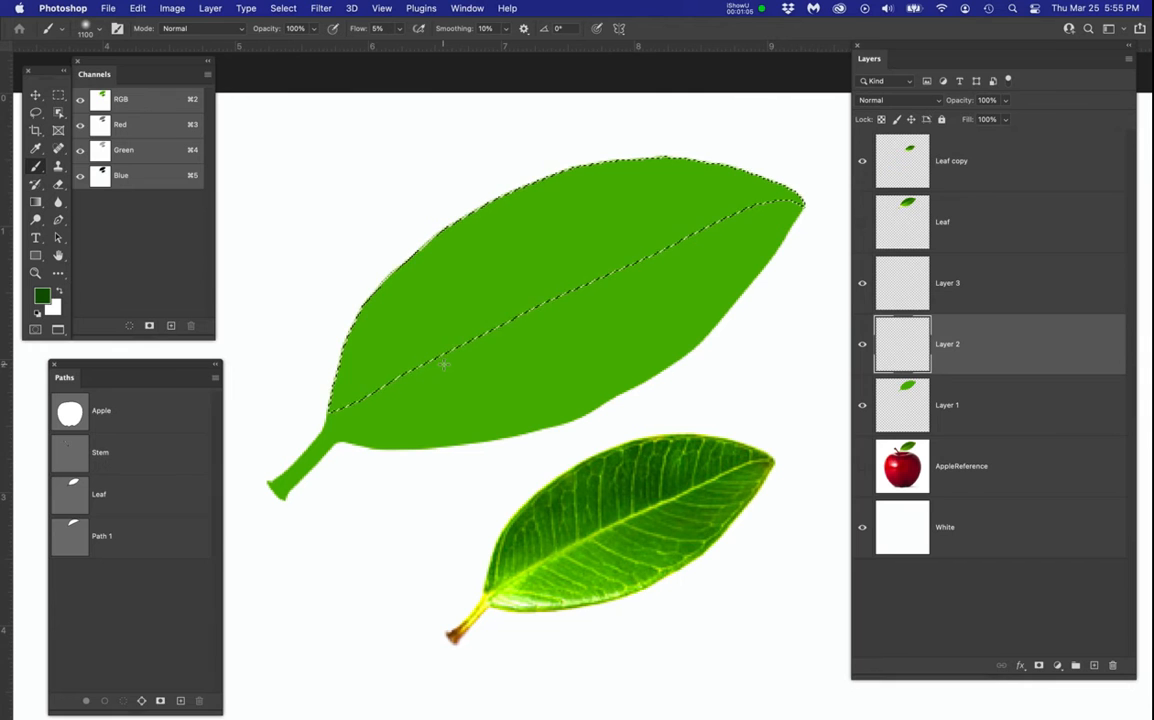
click(283, 9)
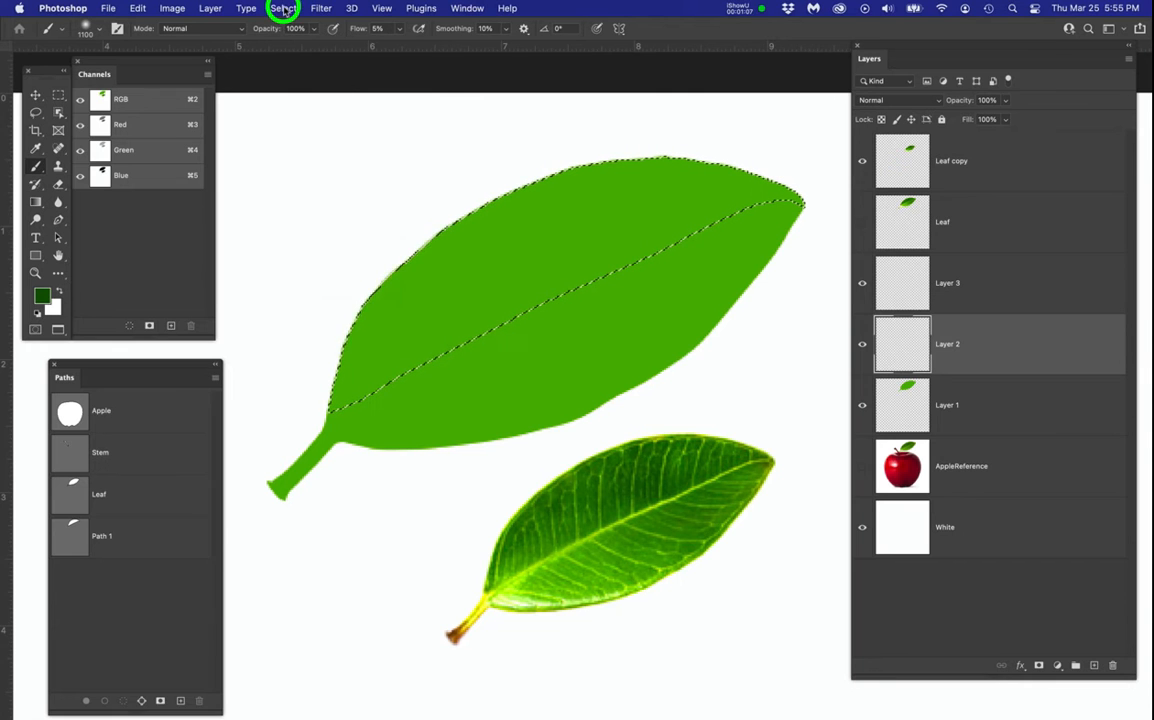
mouse_move(420, 210)
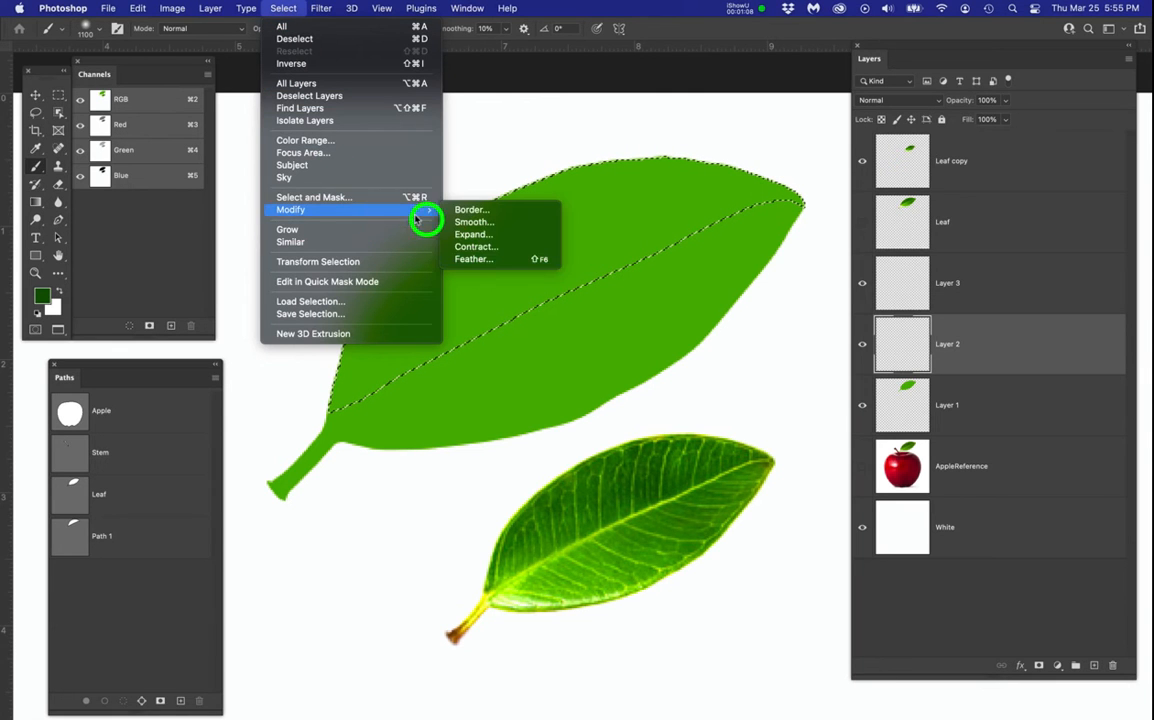
click(490, 260)
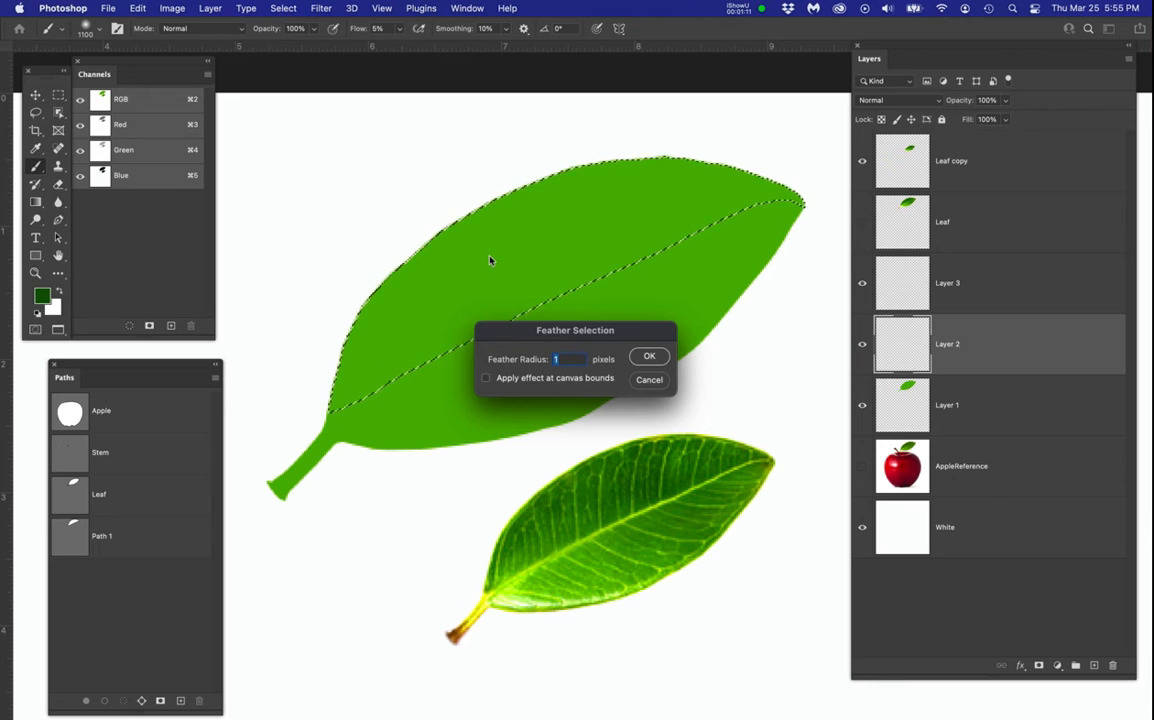
text(2)
key(Return)
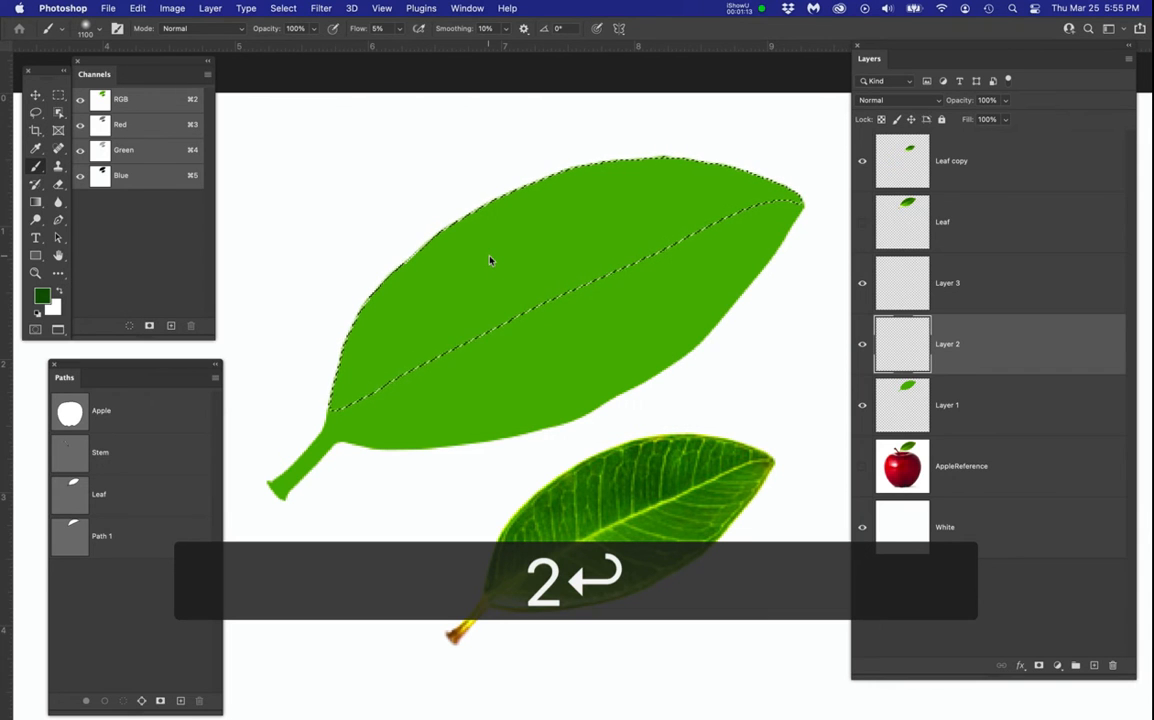
Step: Hide the selection edges and reduce the Brush tool's size to 150
key(super+h)
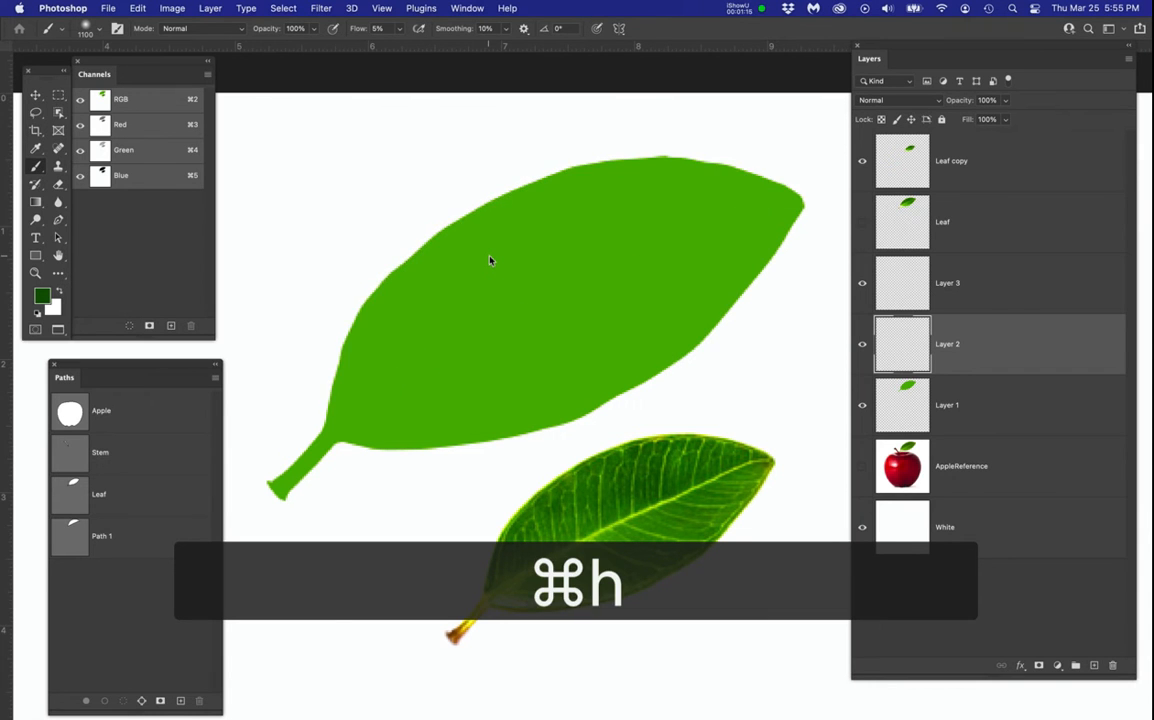
key(b)
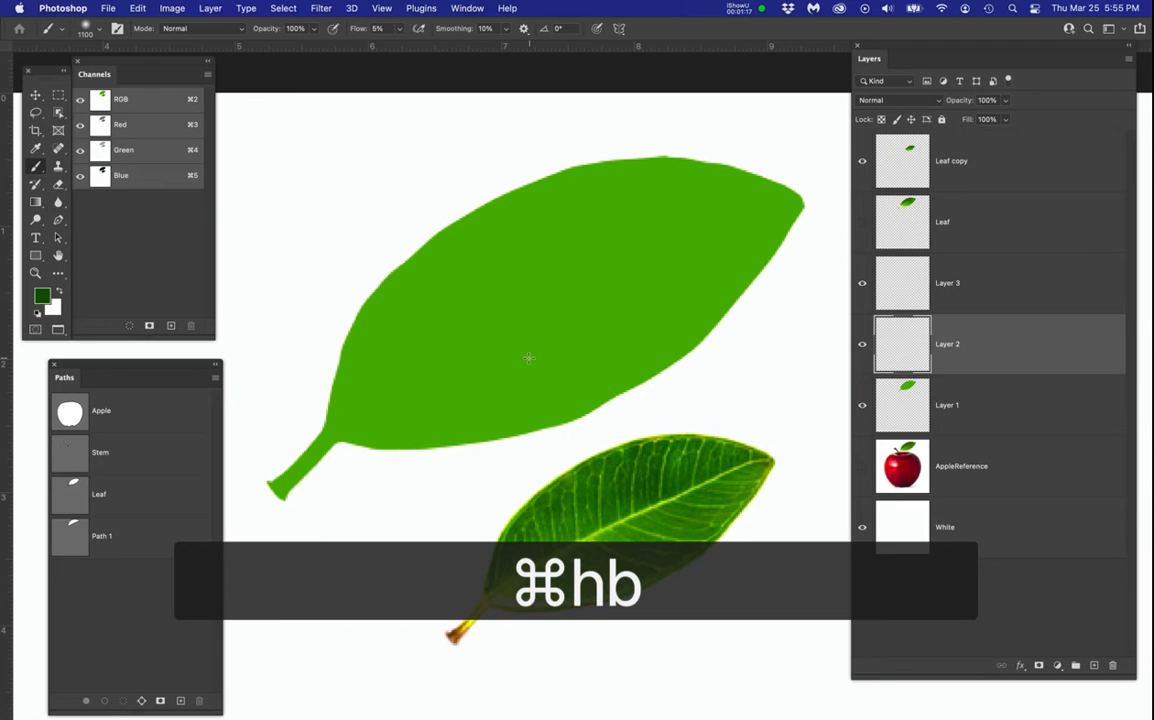
scroll(511, 365, down, 3)
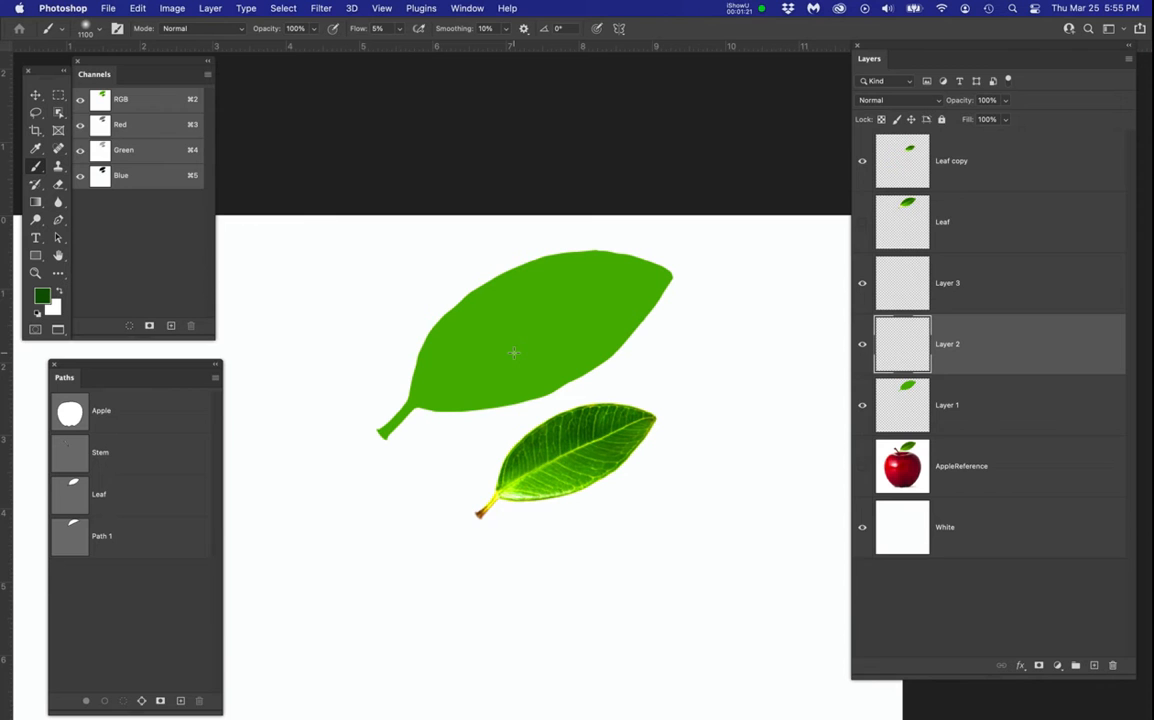
key(b)
key(bracketleft)
key(bracketleft)
key(bracketleft)
key(bracketleft)
key(bracketleft)
key(bracketleft)
key(bracketleft)
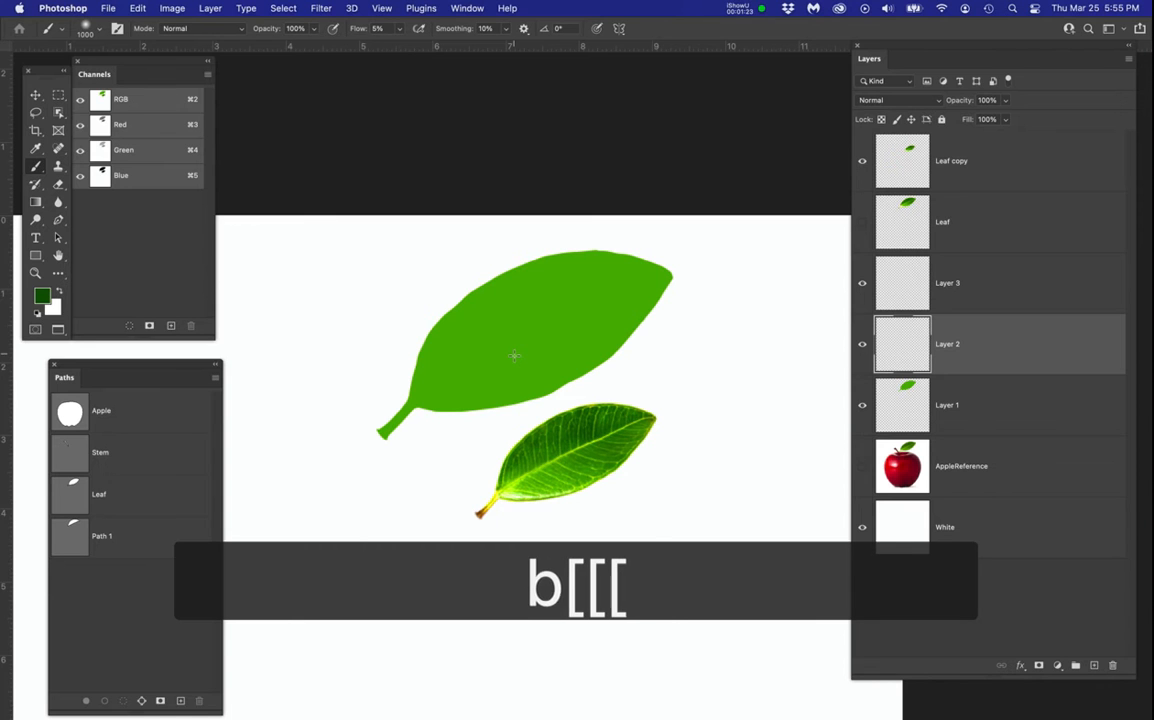
key(bracketleft)
key(bracketleft)
key(bracketleft)
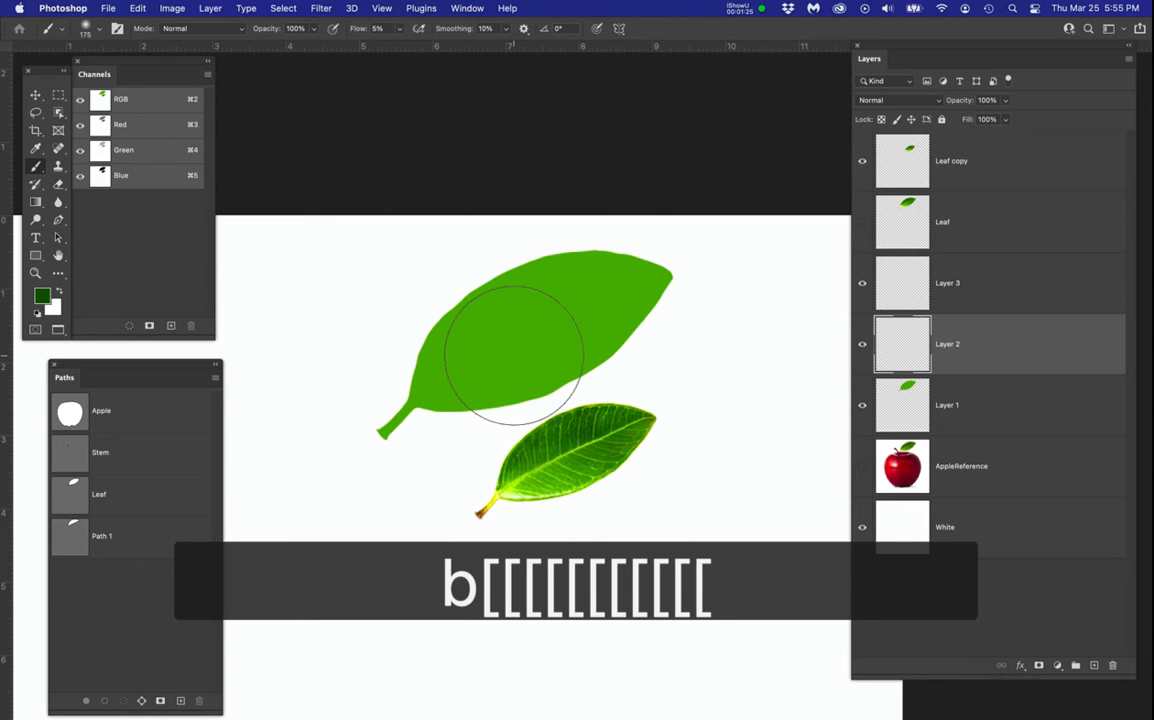
key(bracketleft)
scroll(514, 352, up, 2)
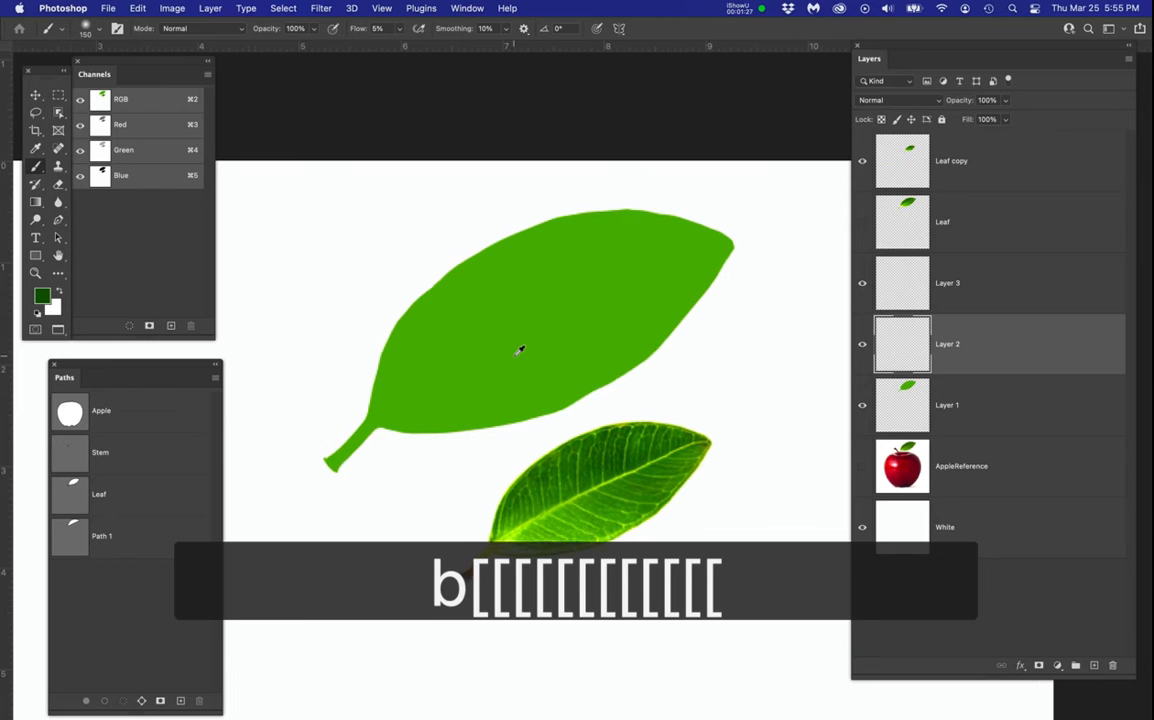
scroll(518, 348, up, 2)
Step: Set the brush flow to 8% and paint dark green shading over the large leaf's upper half on Layer 2
click(362, 28)
text(8)
key(Return)
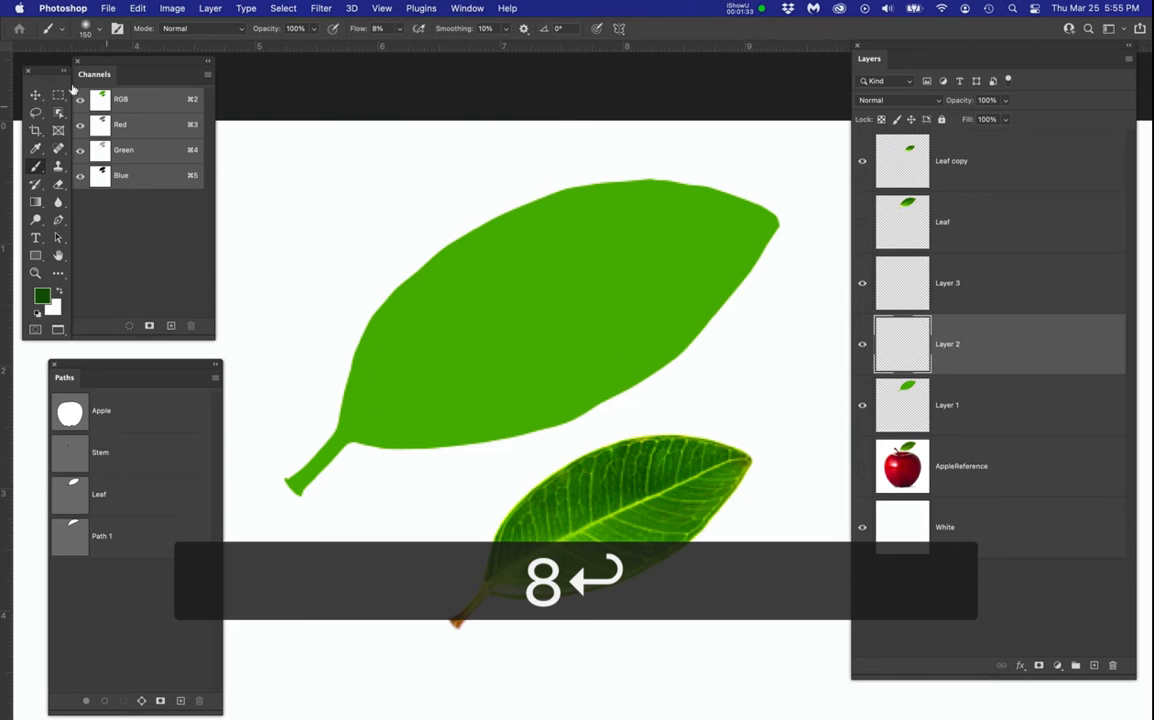
drag(44, 76, 235, 66)
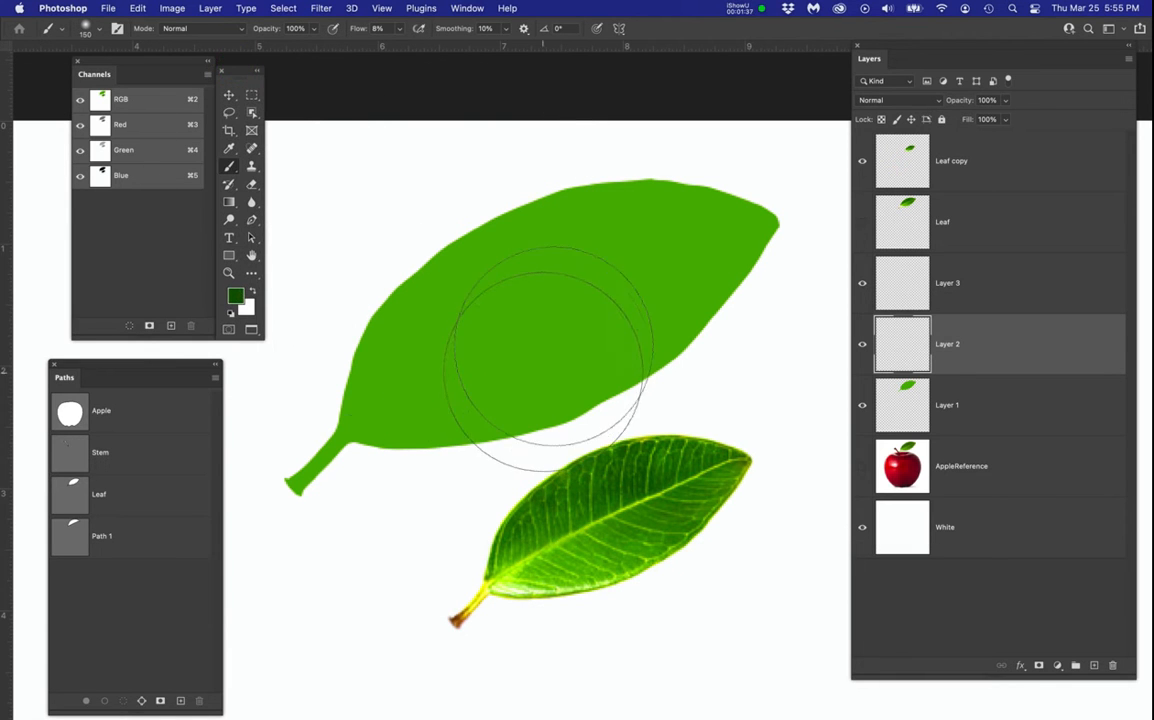
mouse_move(624, 316)
mouse_down()
mouse_move(467, 411)
mouse_move(654, 355)
mouse_move(583, 346)
mouse_move(724, 339)
mouse_move(577, 291)
mouse_move(687, 283)
mouse_move(555, 260)
mouse_move(398, 268)
mouse_move(541, 401)
mouse_move(553, 380)
mouse_move(461, 342)
mouse_move(663, 301)
mouse_move(627, 298)
mouse_move(479, 383)
mouse_move(450, 407)
mouse_move(449, 441)
mouse_move(459, 428)
mouse_move(441, 450)
mouse_move(477, 411)
mouse_move(659, 303)
mouse_move(433, 453)
mouse_up()
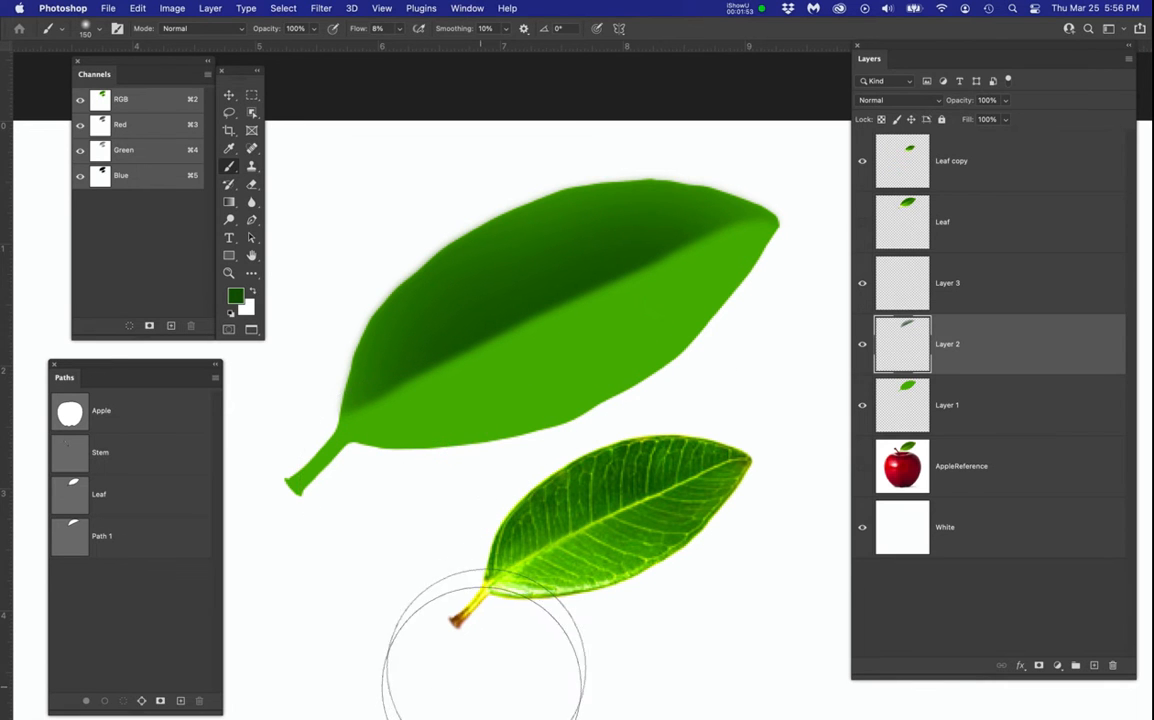
Step: Make Layer 3 active and load the Leaf path as a selection
click(982, 290)
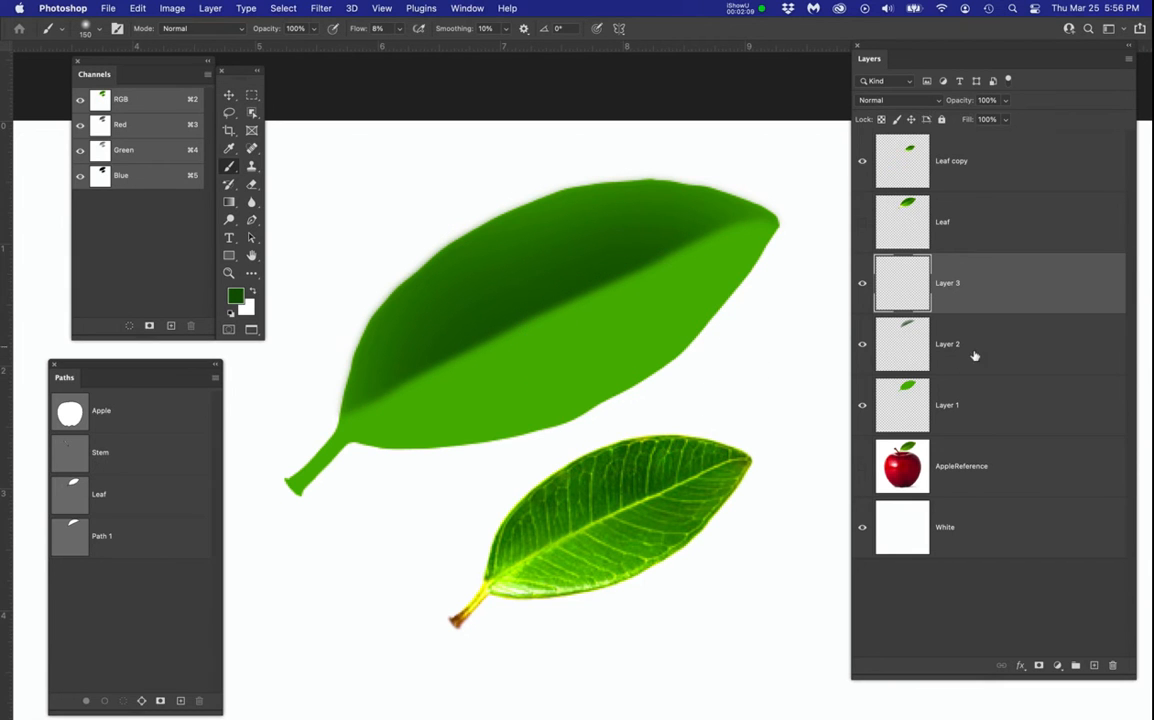
click(984, 287)
super+click(70, 494)
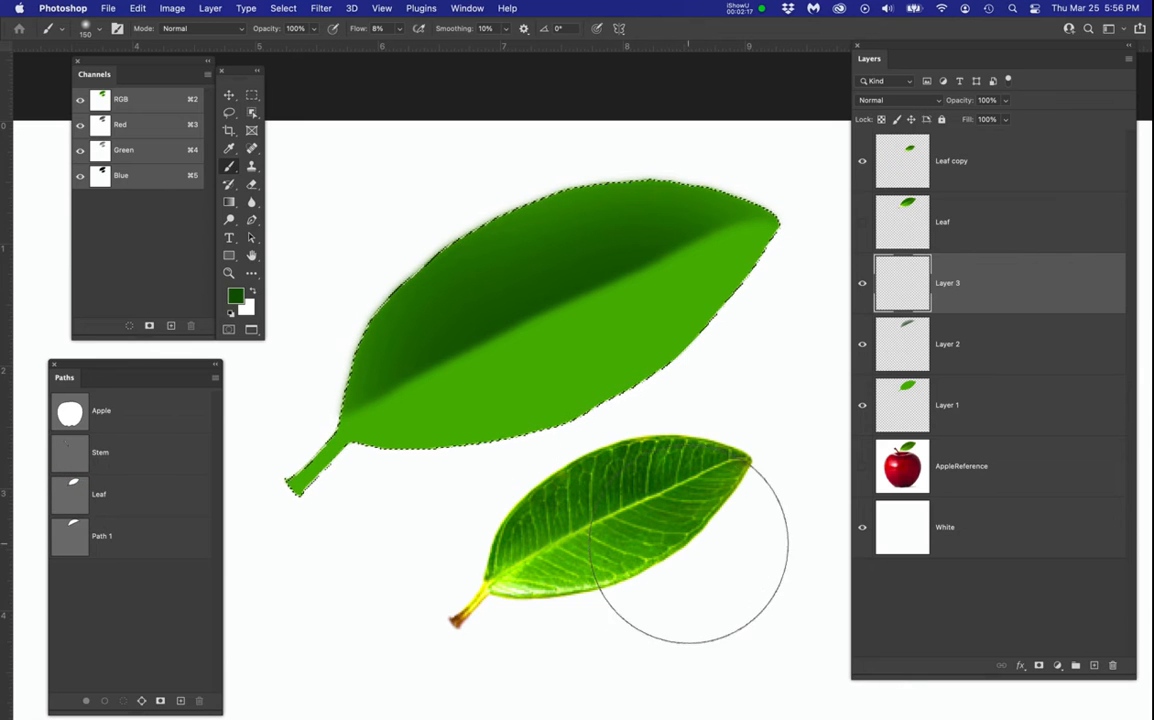
Step: Using the Leaf layer as a temporary reference, paint dark green shading with a size 70 brush on the leaf's lower half near the tip on Layer 3
click(862, 222)
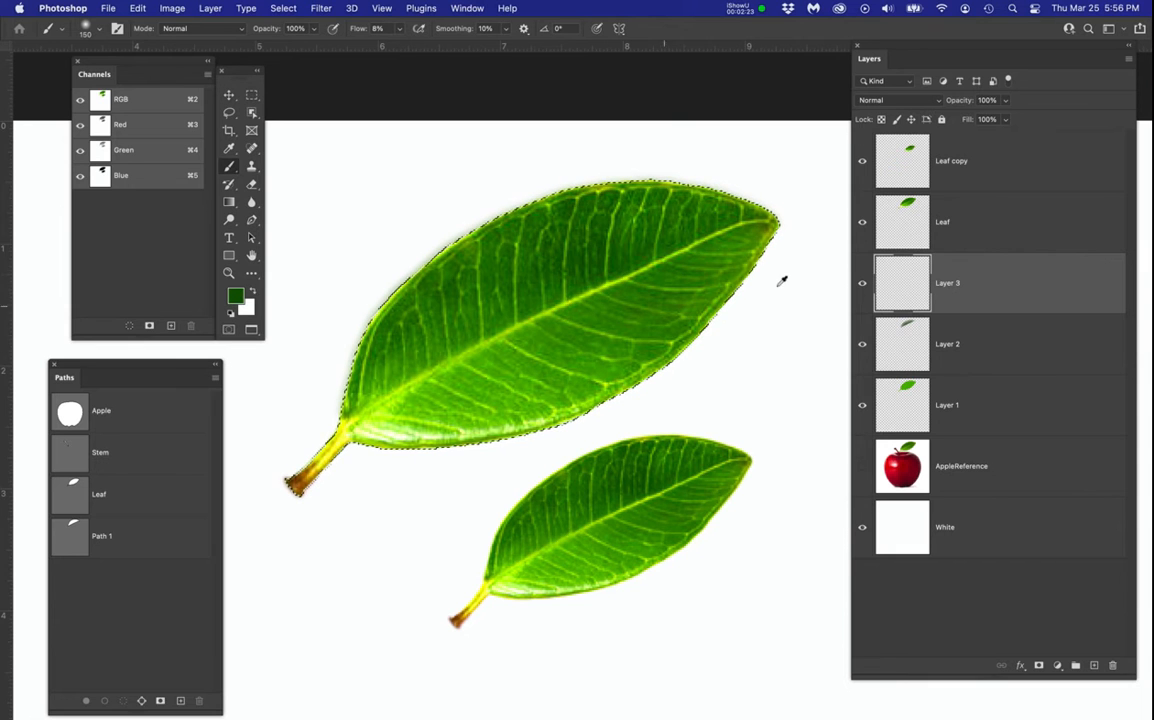
key(bracketleft)
key(bracketleft)
key(bracketleft)
key(bracketleft)
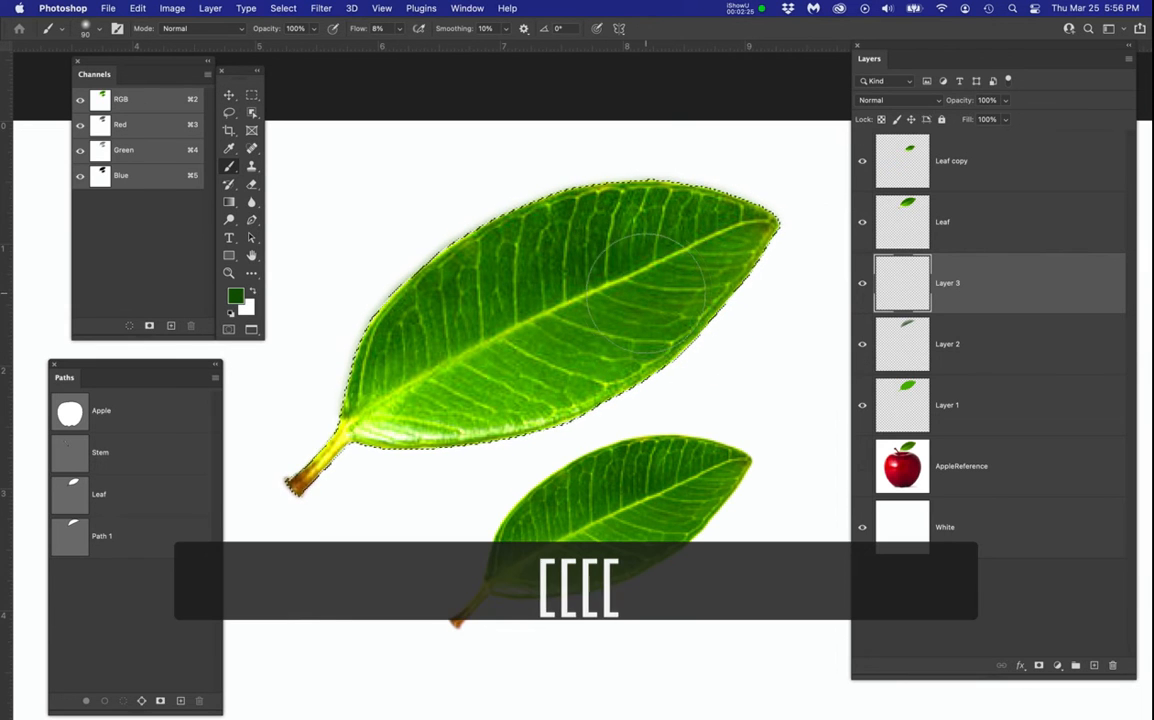
key(bracketleft)
key(bracketleft)
click(862, 285)
click(862, 222)
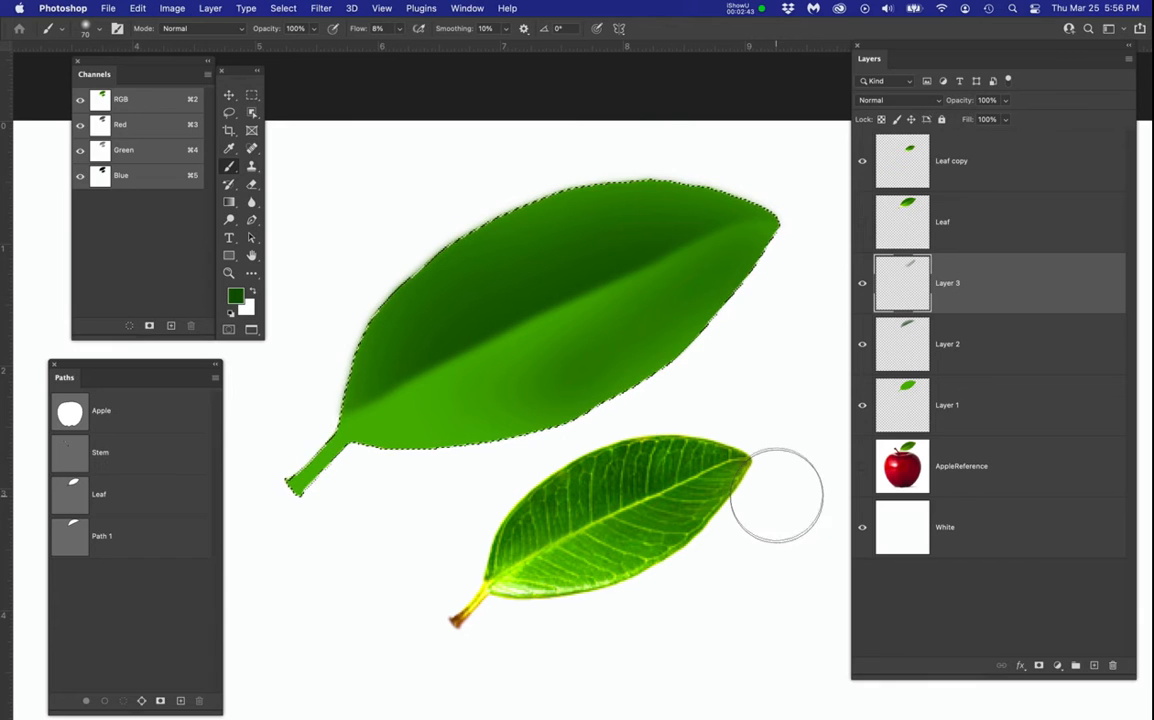
Step: Add a new layer above Layer 3, name it Veins, and shift the toolbox clear of the Channels panel
click(1032, 292)
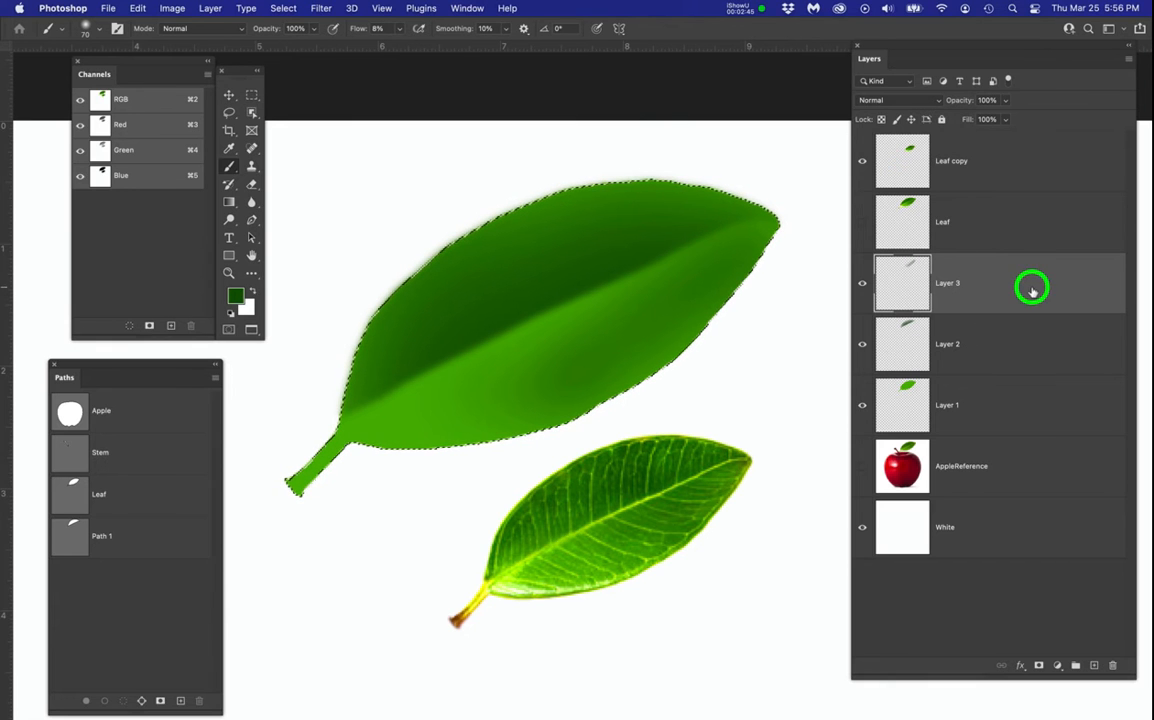
click(1094, 667)
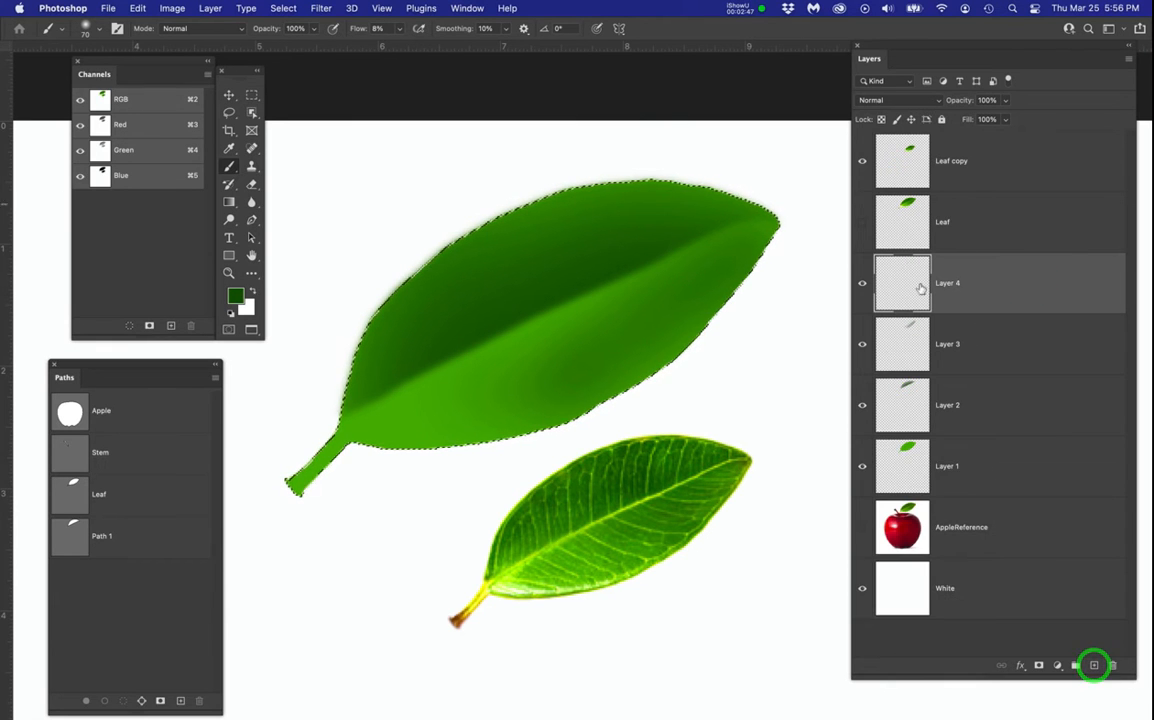
double_click(953, 284)
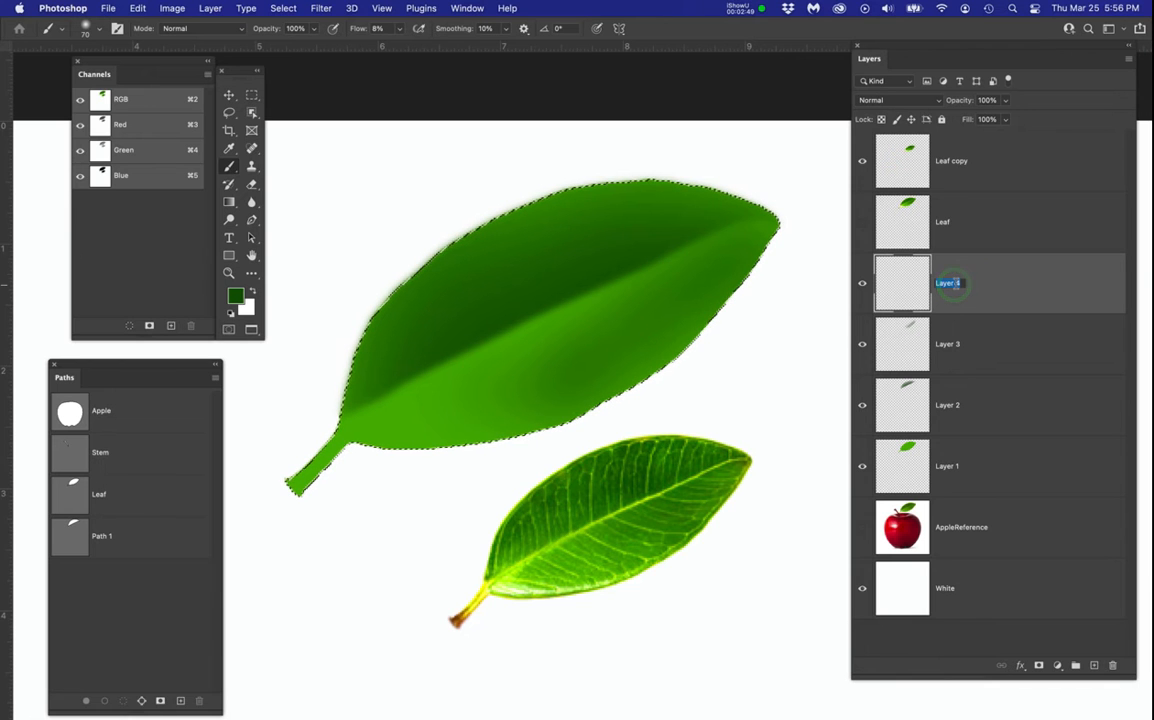
text(veins)
key(Return)
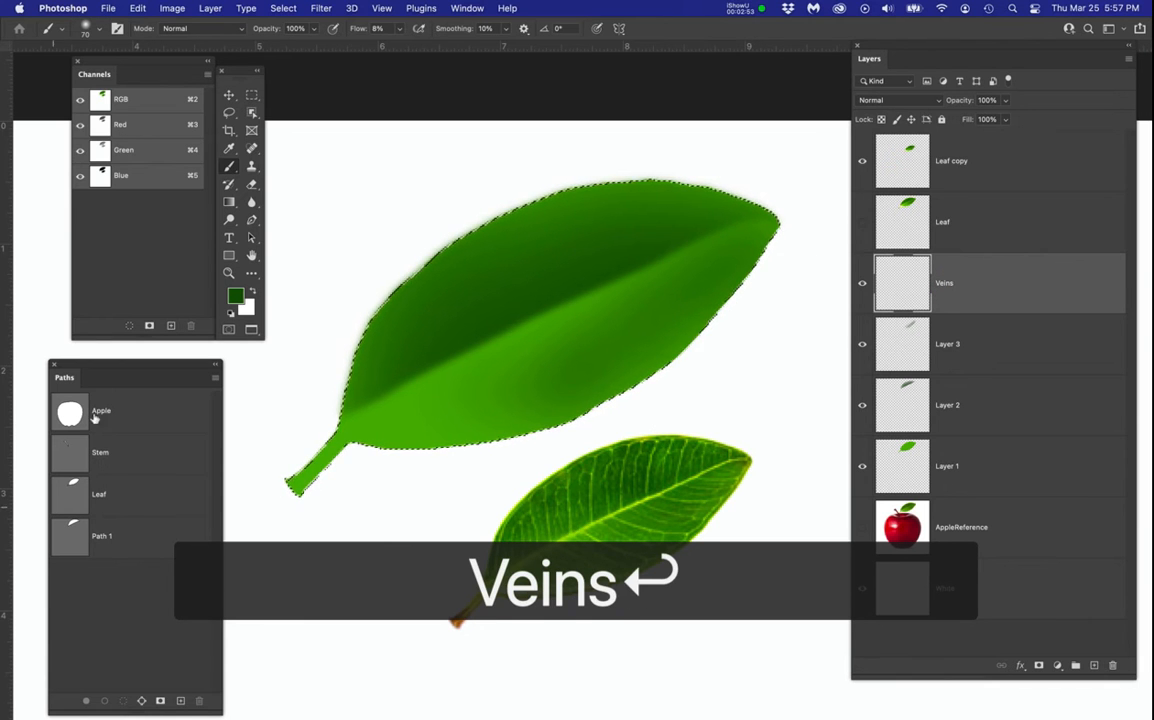
drag(242, 72, 249, 69)
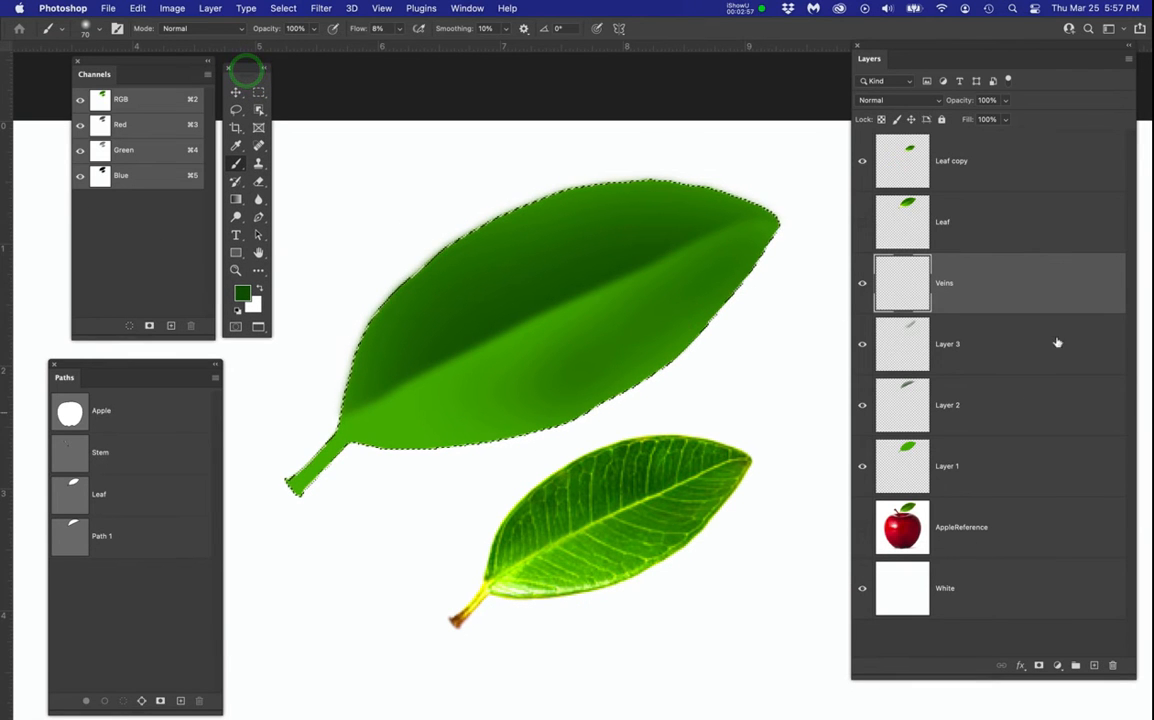
Step: Show the Leaf reference layer and make it active, with the Leaf path loaded as the selection
click(862, 222)
click(991, 228)
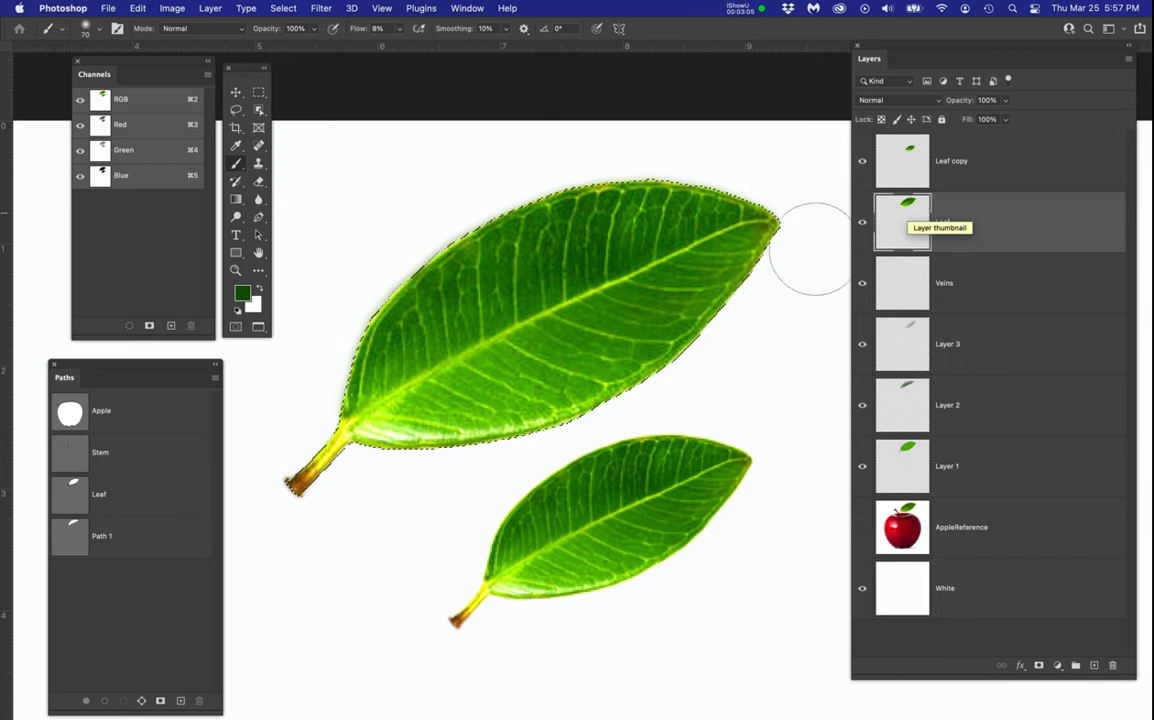
click(72, 502)
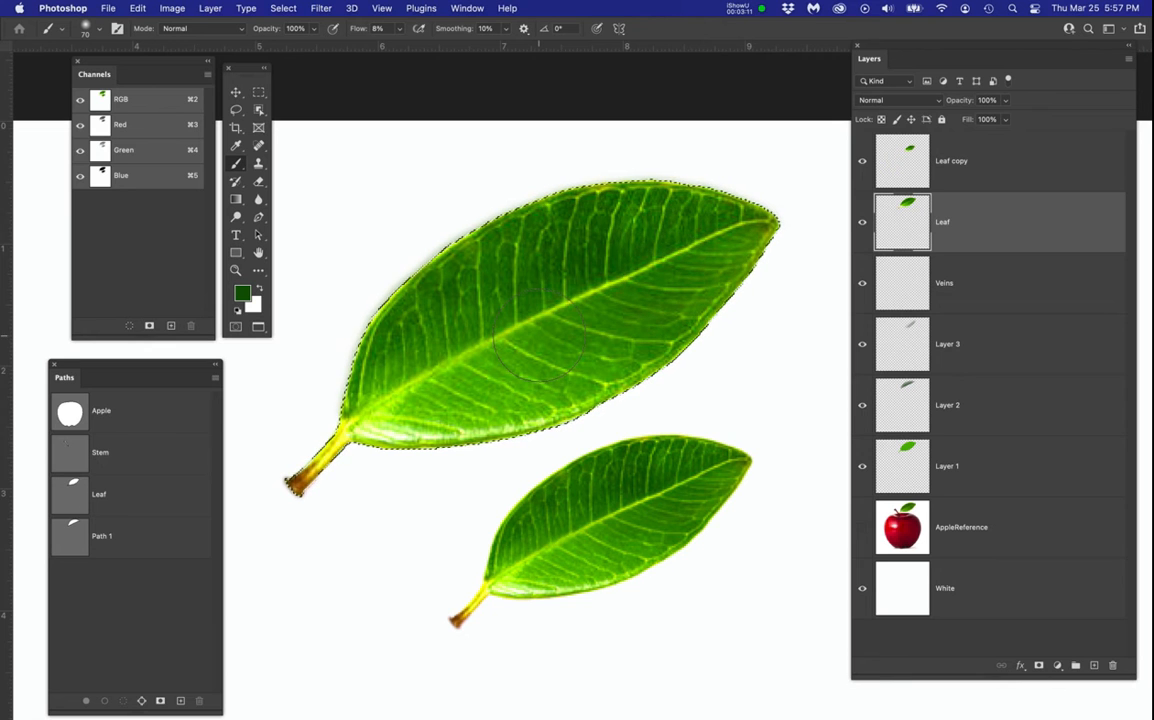
scroll(545, 330, up, 2)
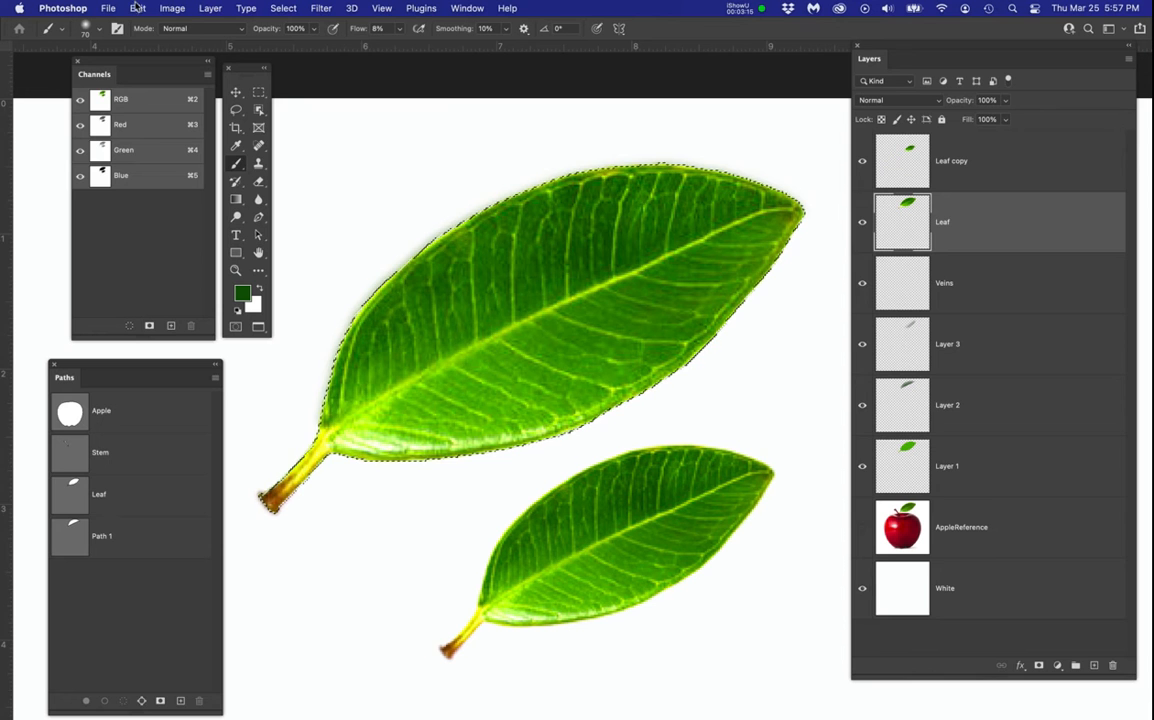
click(284, 10)
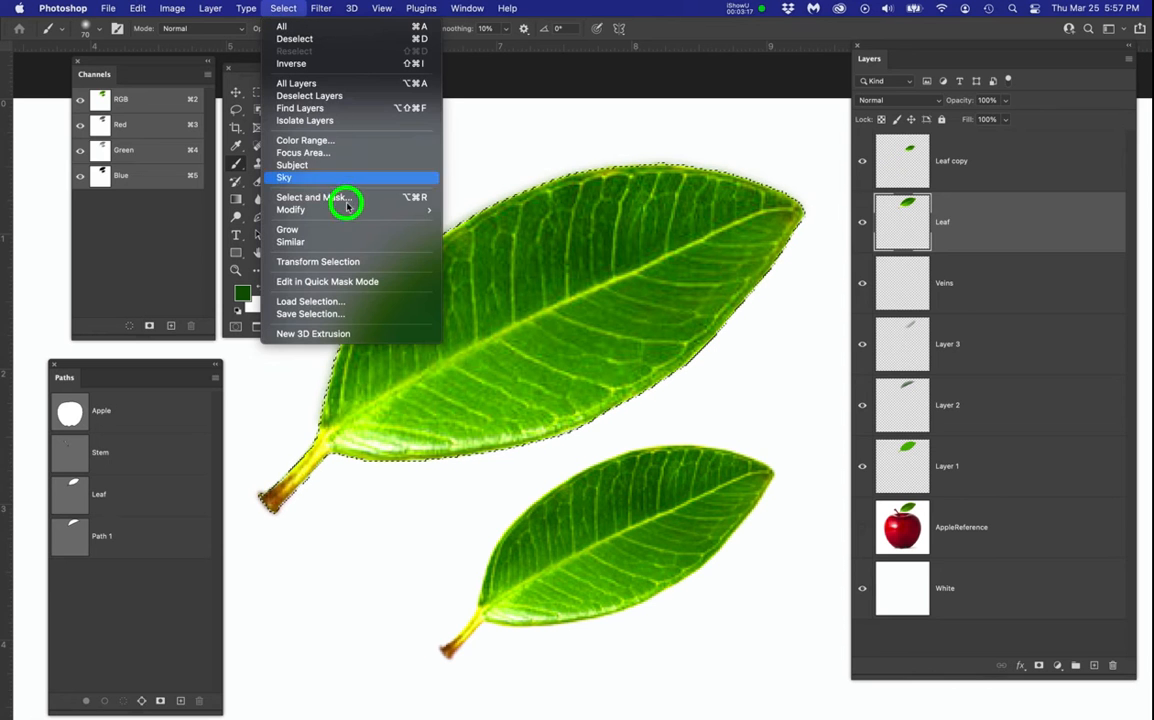
click(350, 146)
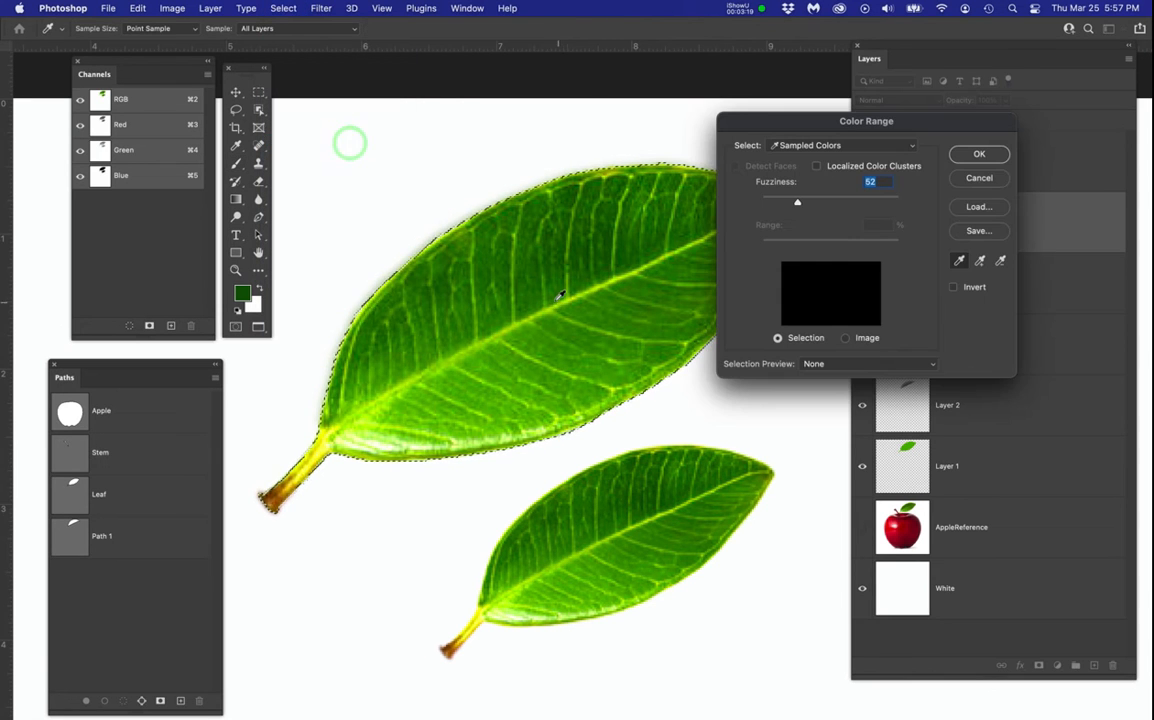
scroll(560, 295, up, 3)
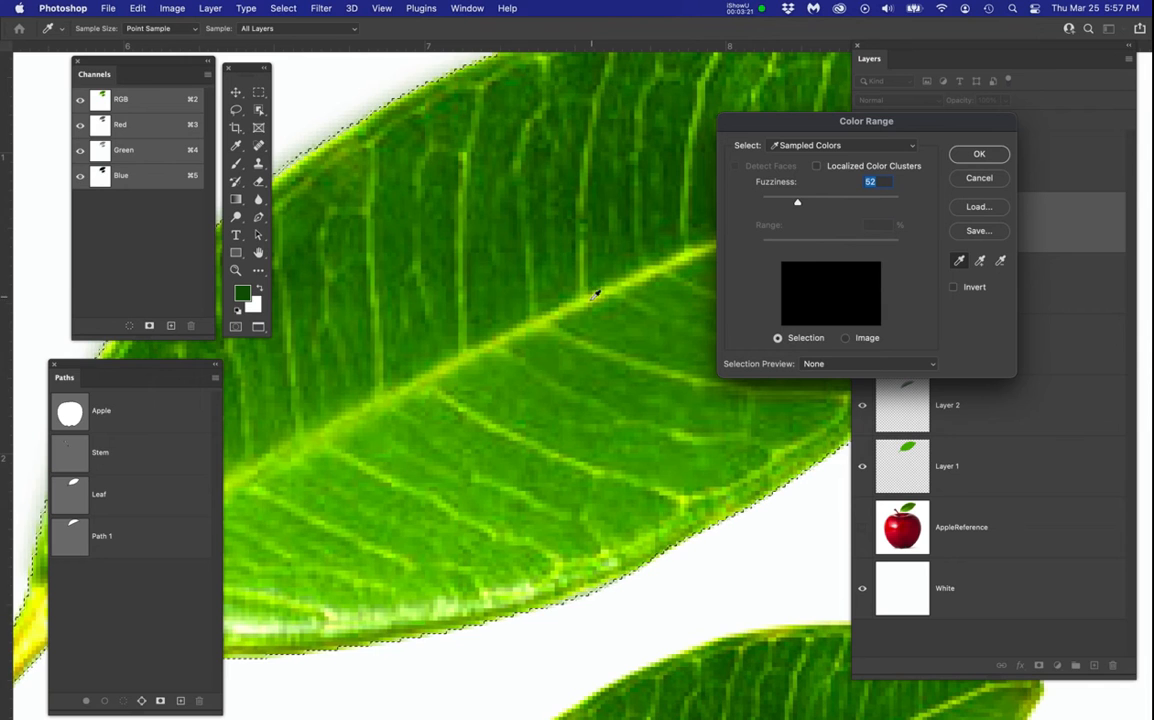
click(590, 296)
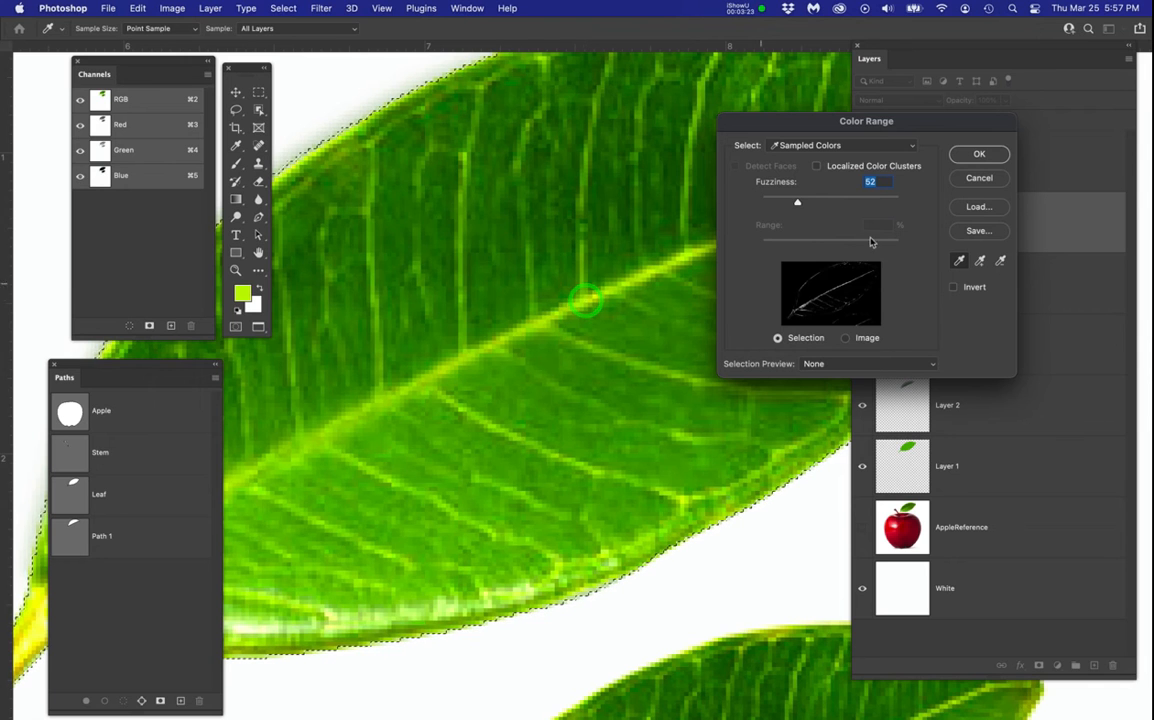
click(979, 178)
key(b)
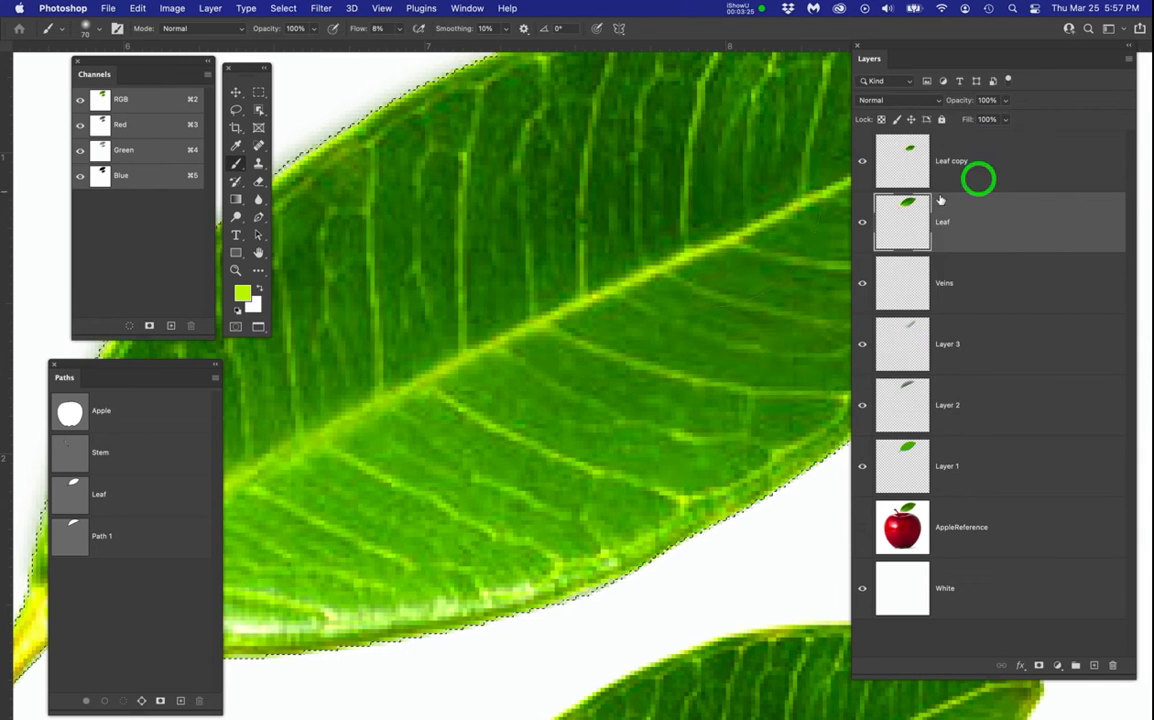
Step: Resample the image to a width of 10 inches at a resolution of 300 pixels/inch
scroll(549, 265, down, 3)
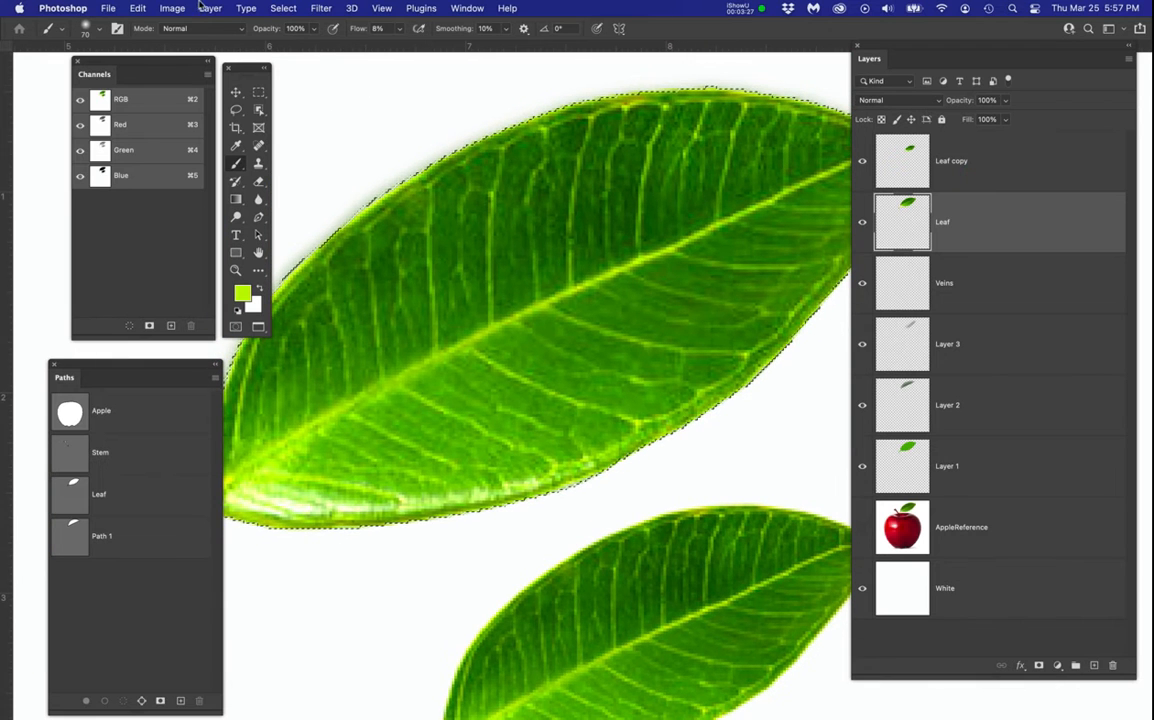
click(172, 9)
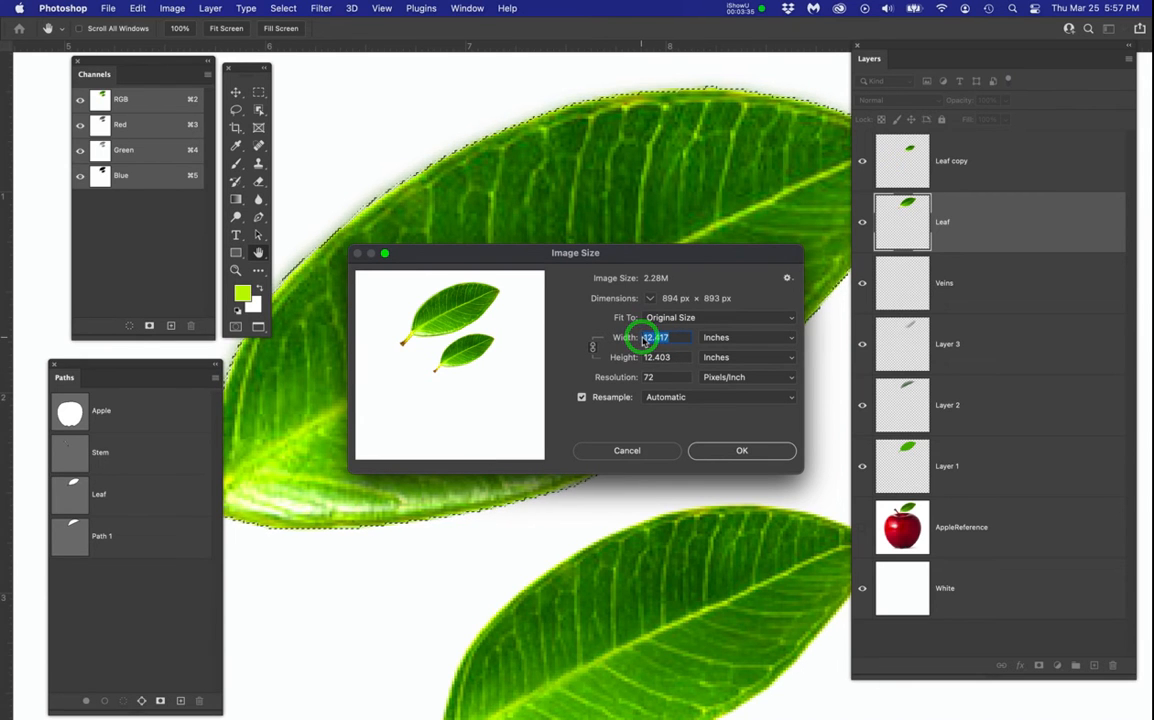
text(10)
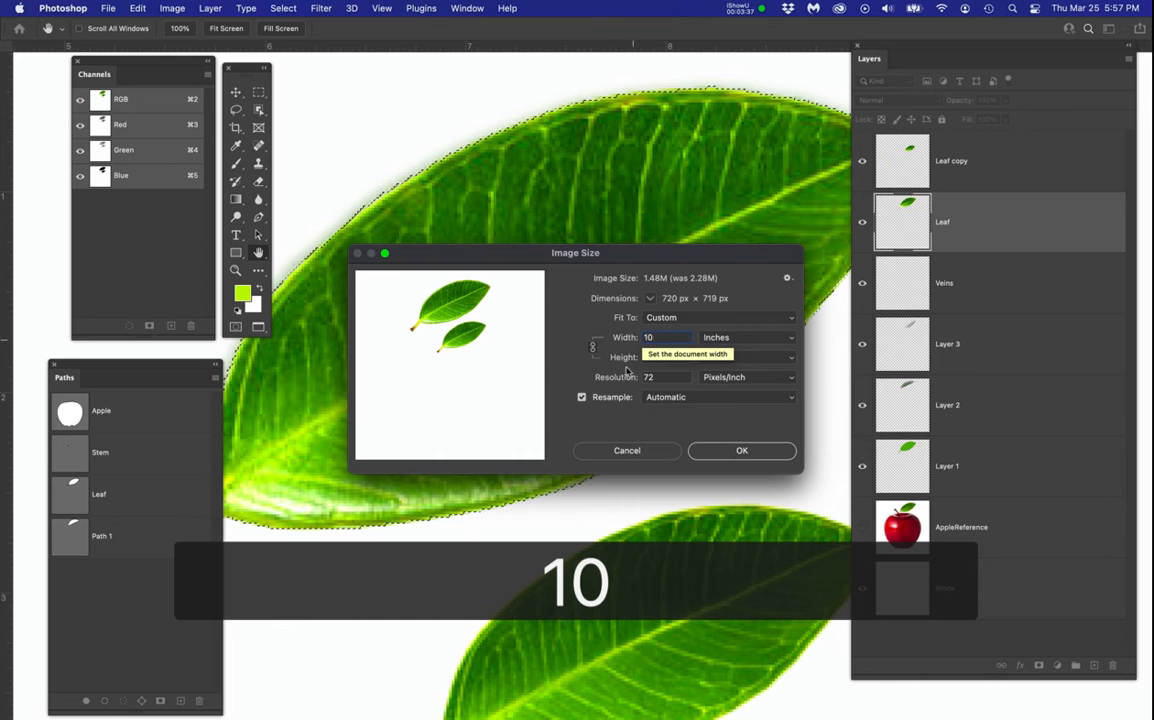
text(300)
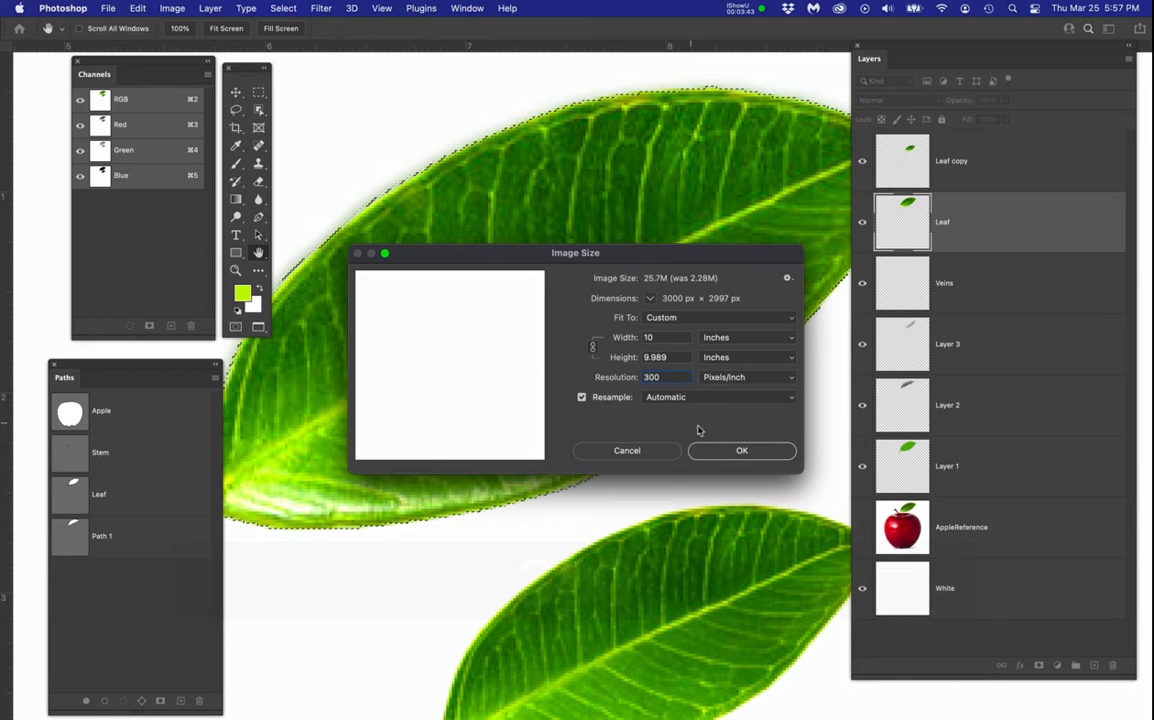
click(717, 450)
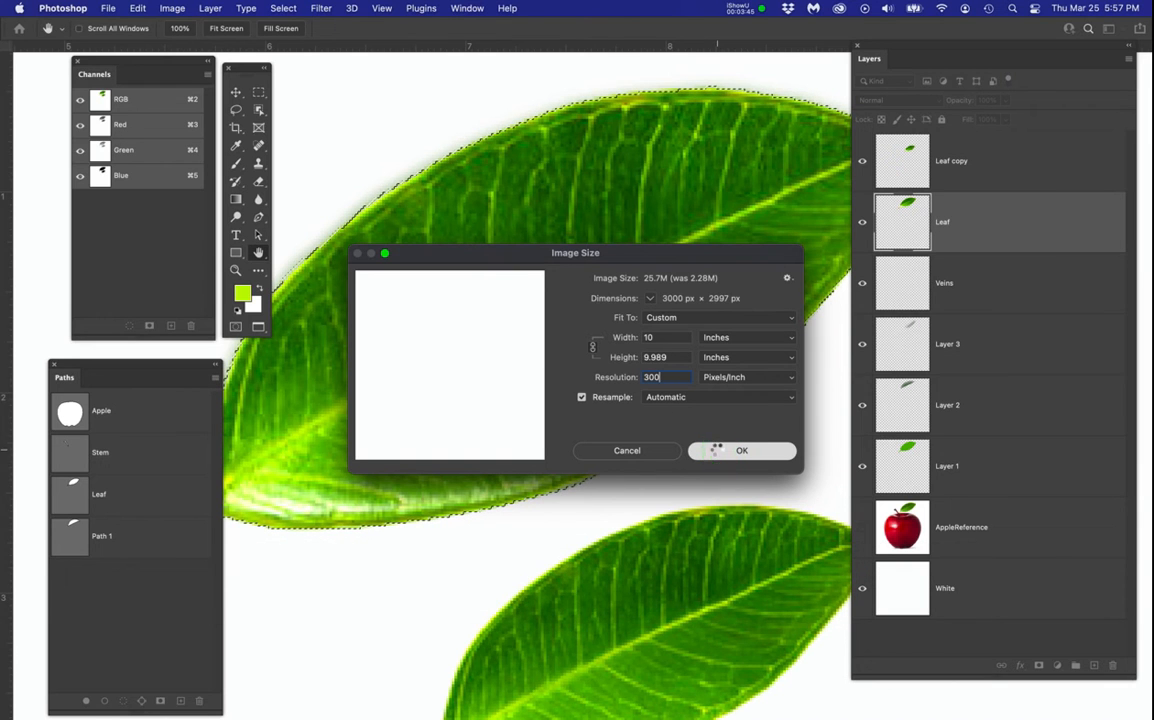
key(b)
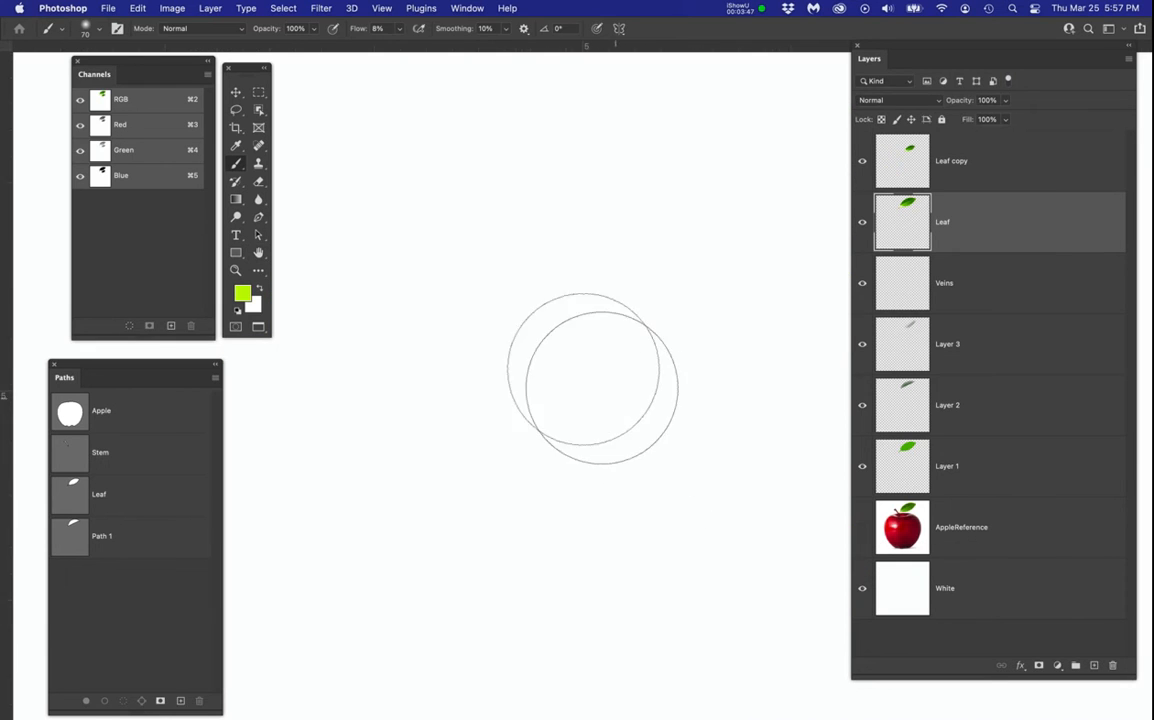
Step: Load the Leaf path as a selection again and keep the Leaf reference layer visible and active
scroll(558, 339, down, 5)
drag(574, 335, 573, 531)
scroll(607, 373, up, 10)
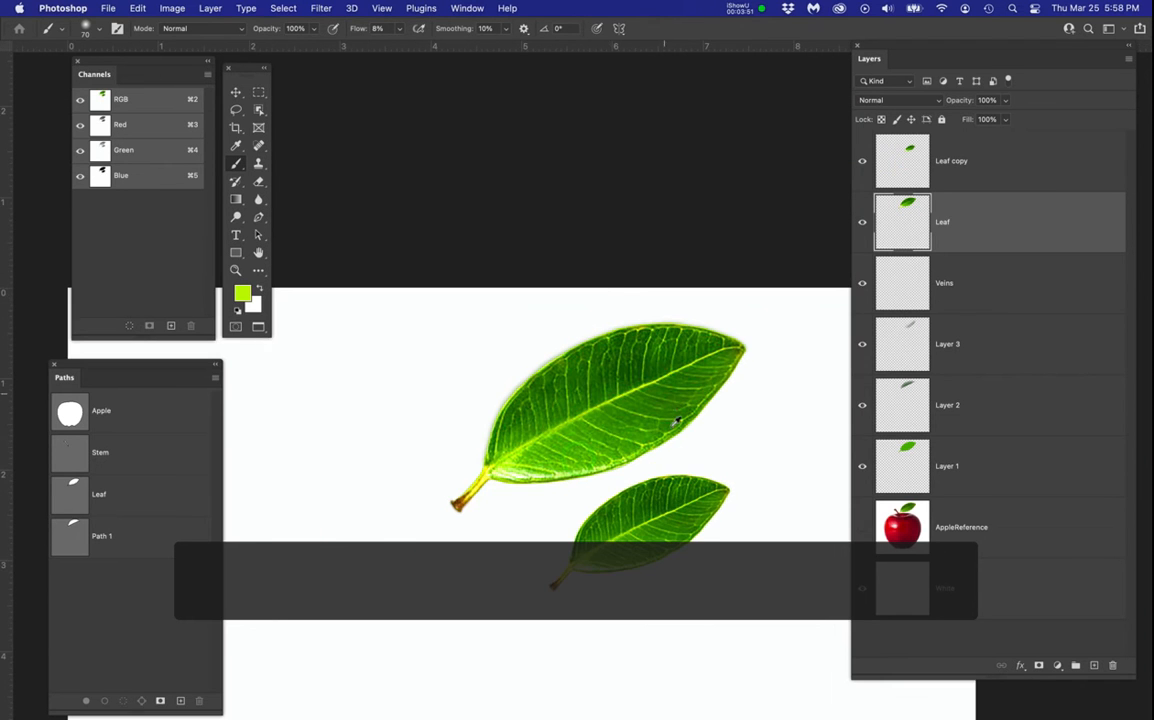
scroll(634, 362, down, 4)
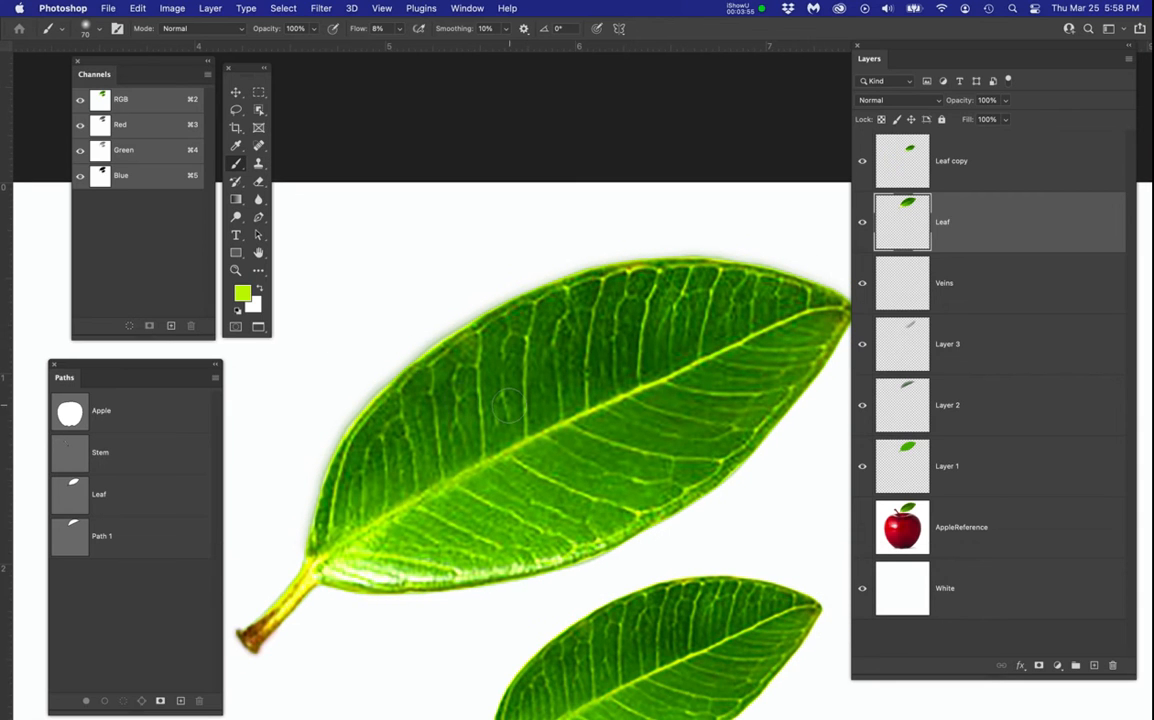
super+click(75, 487)
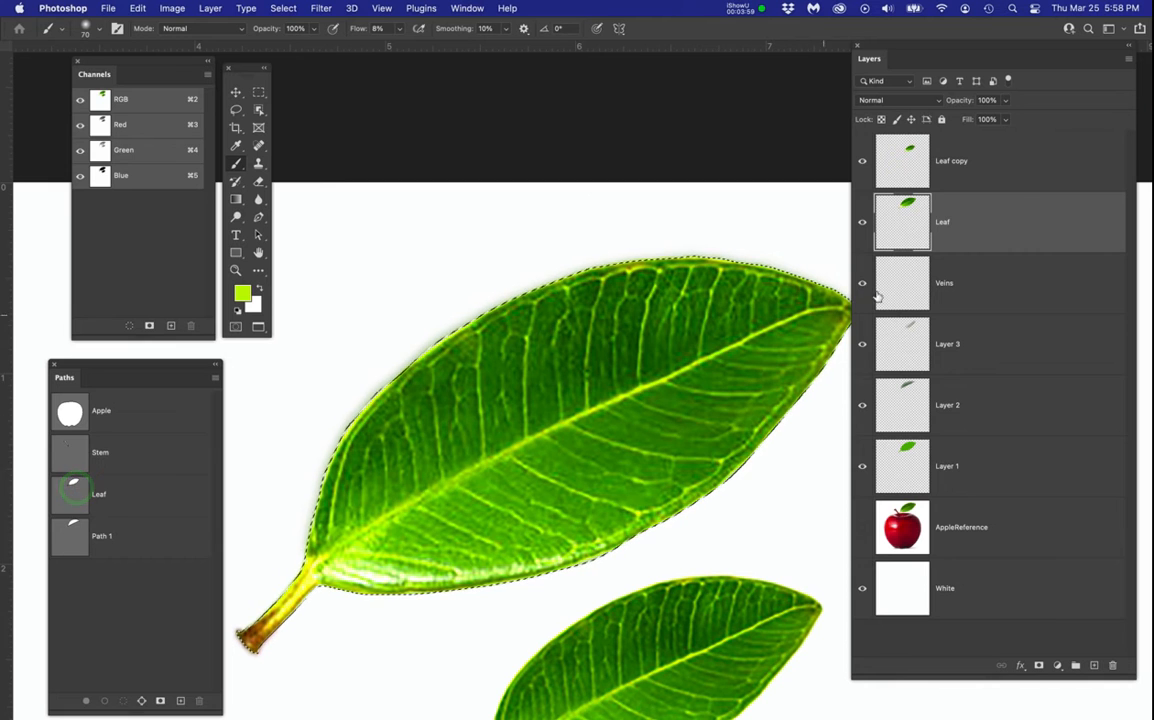
click(1019, 228)
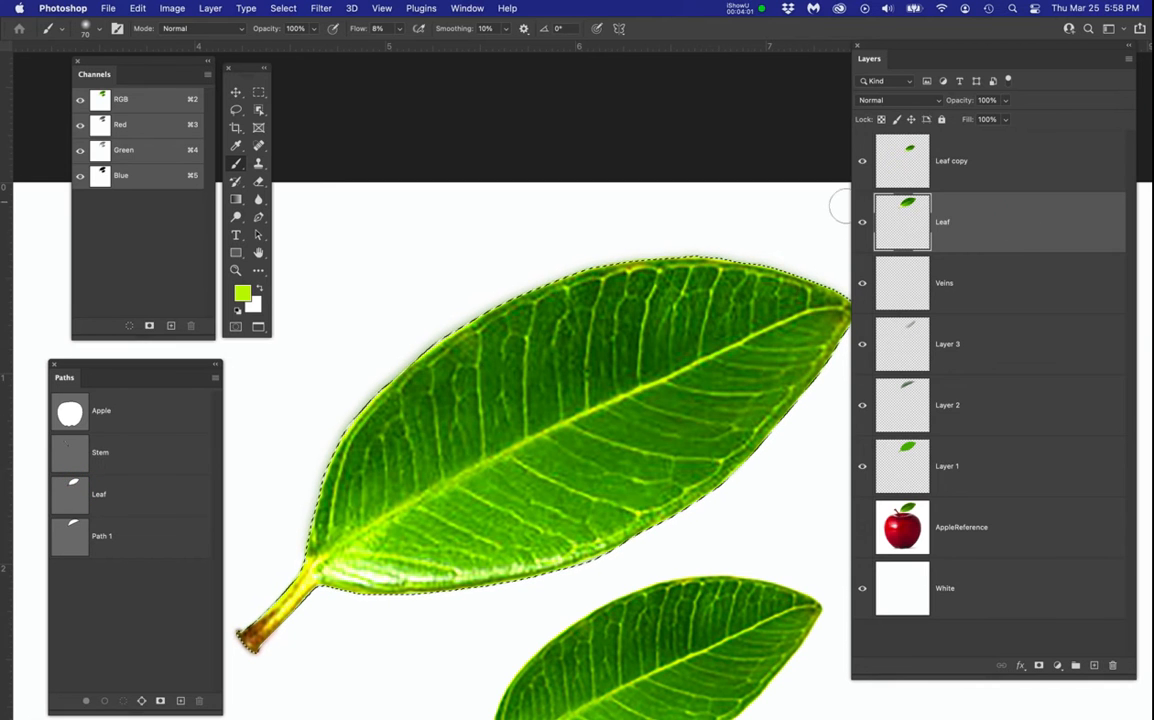
click(864, 220)
click(864, 220)
click(1020, 233)
Step: Select the leaf's veins with Color Range, sampling the yellow-green central vein and using a fuzziness of 106
click(283, 8)
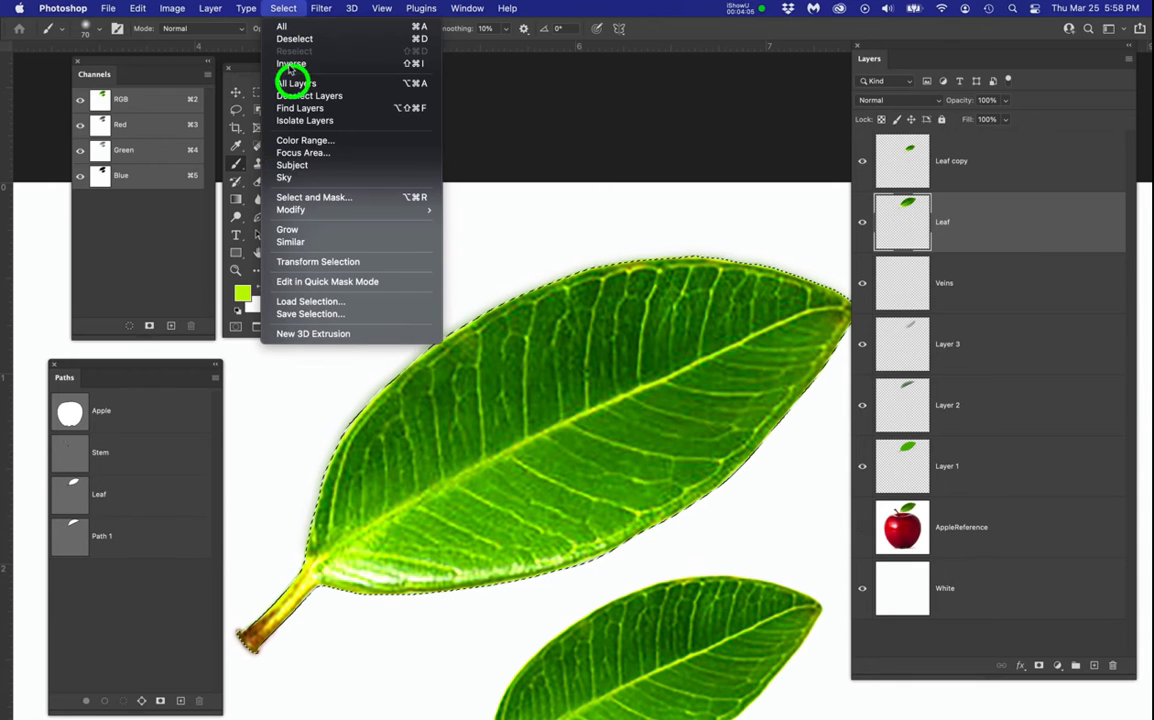
click(301, 140)
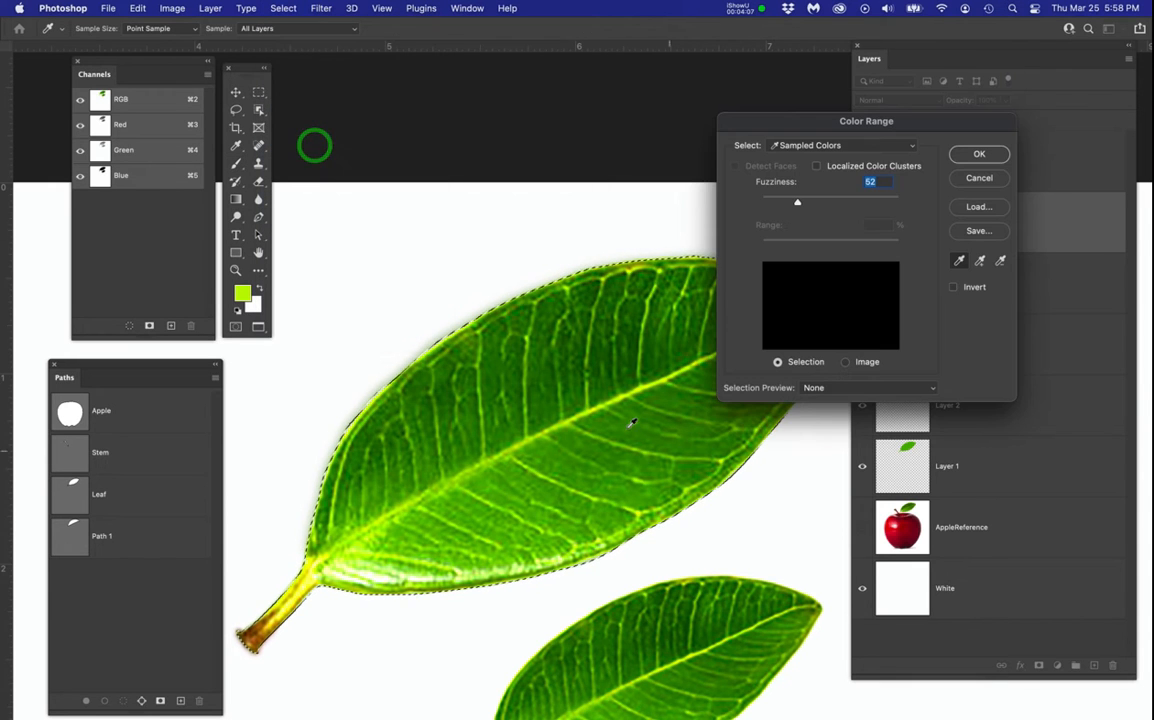
scroll(612, 395, up, 3)
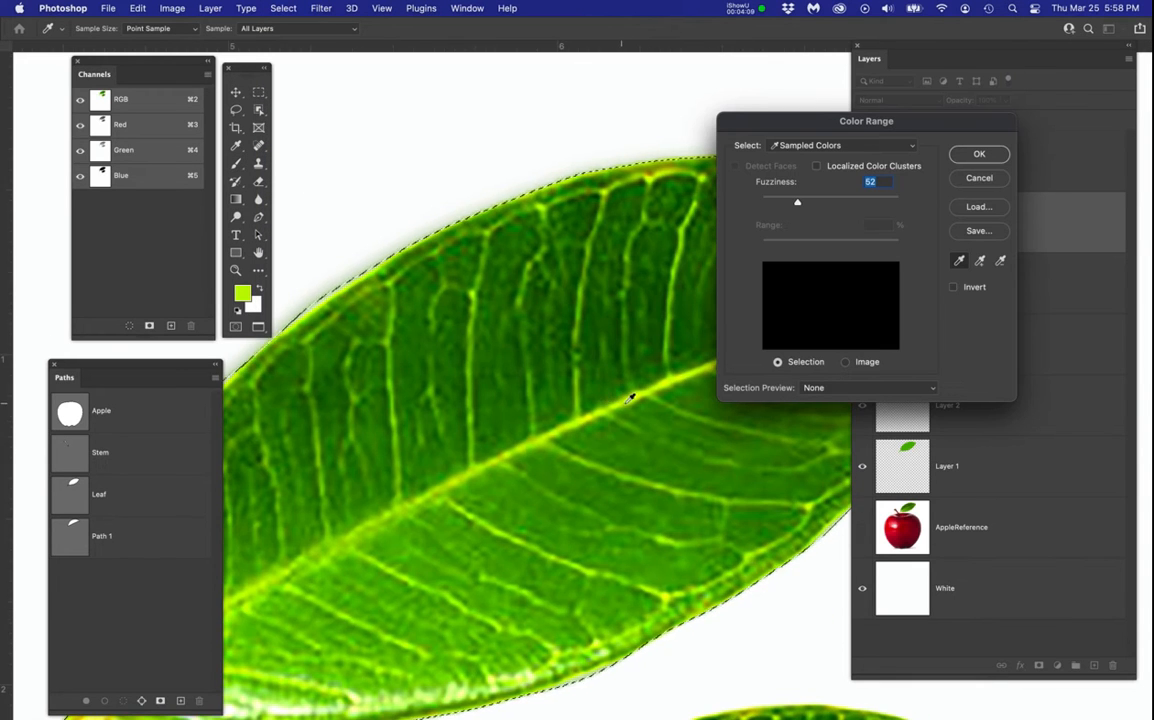
click(624, 401)
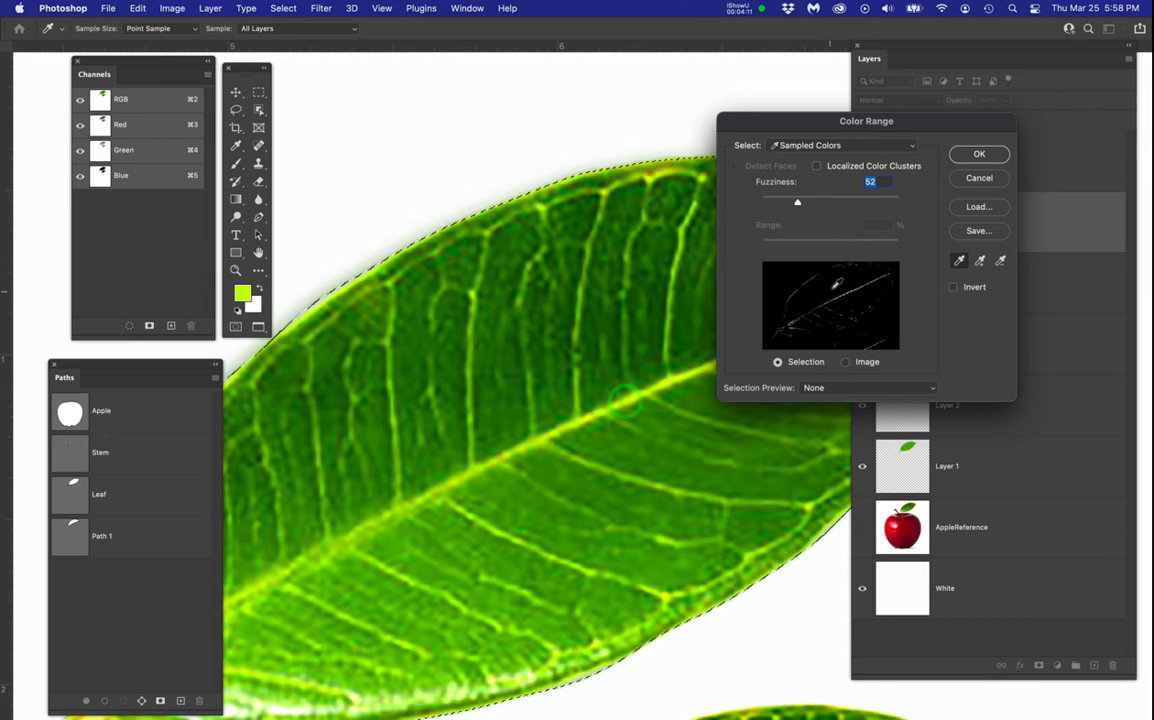
drag(797, 204, 836, 204)
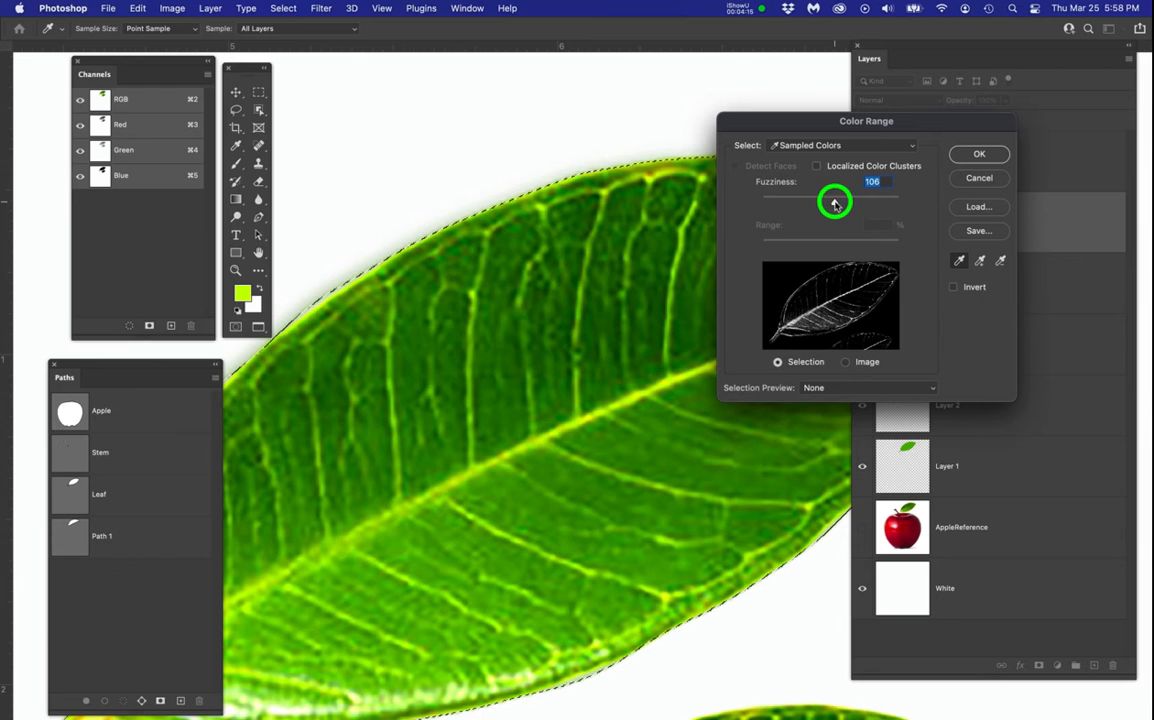
click(846, 363)
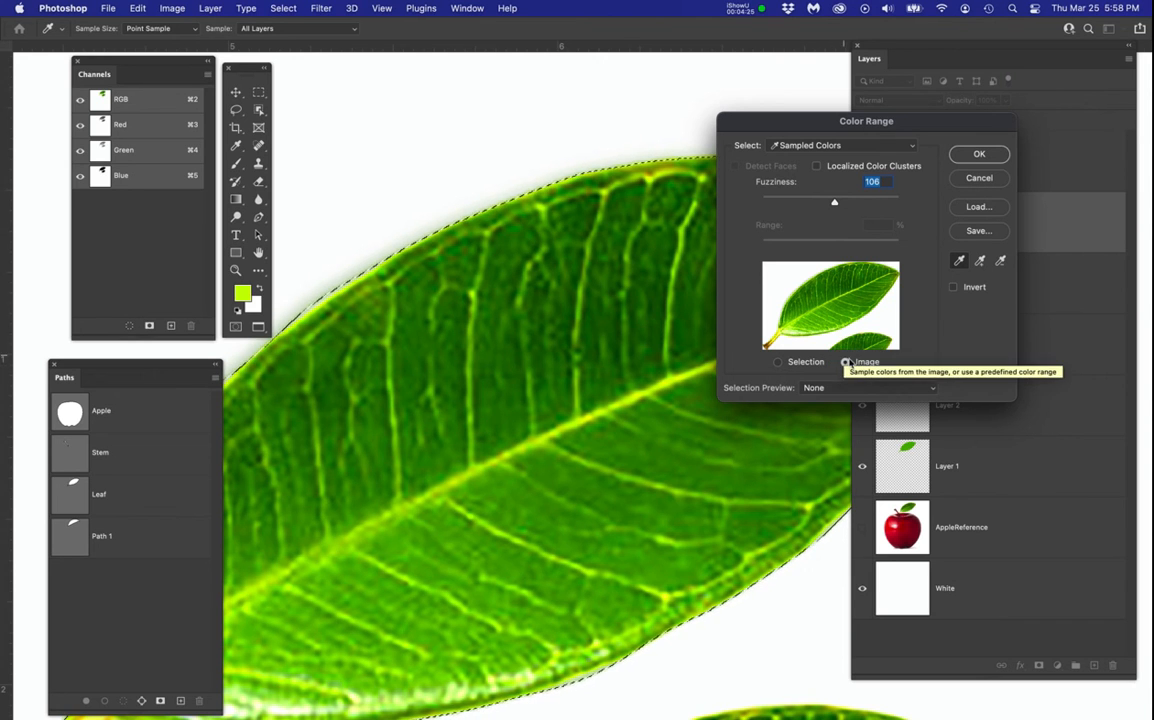
click(778, 363)
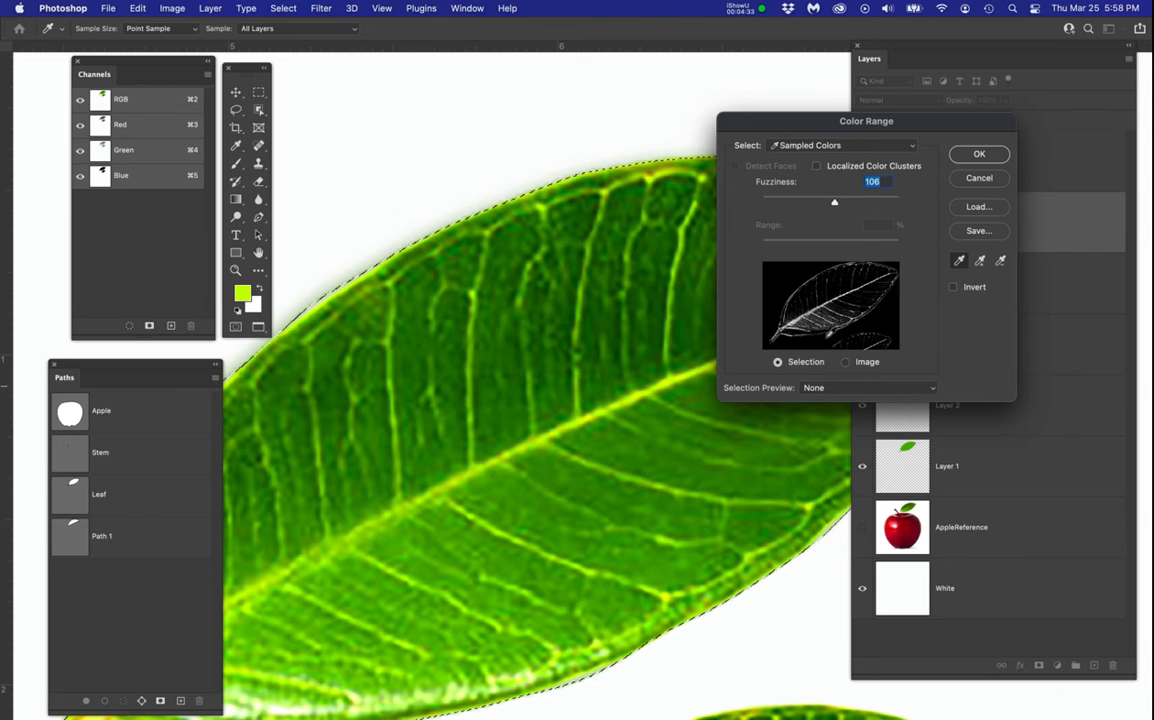
click(902, 147)
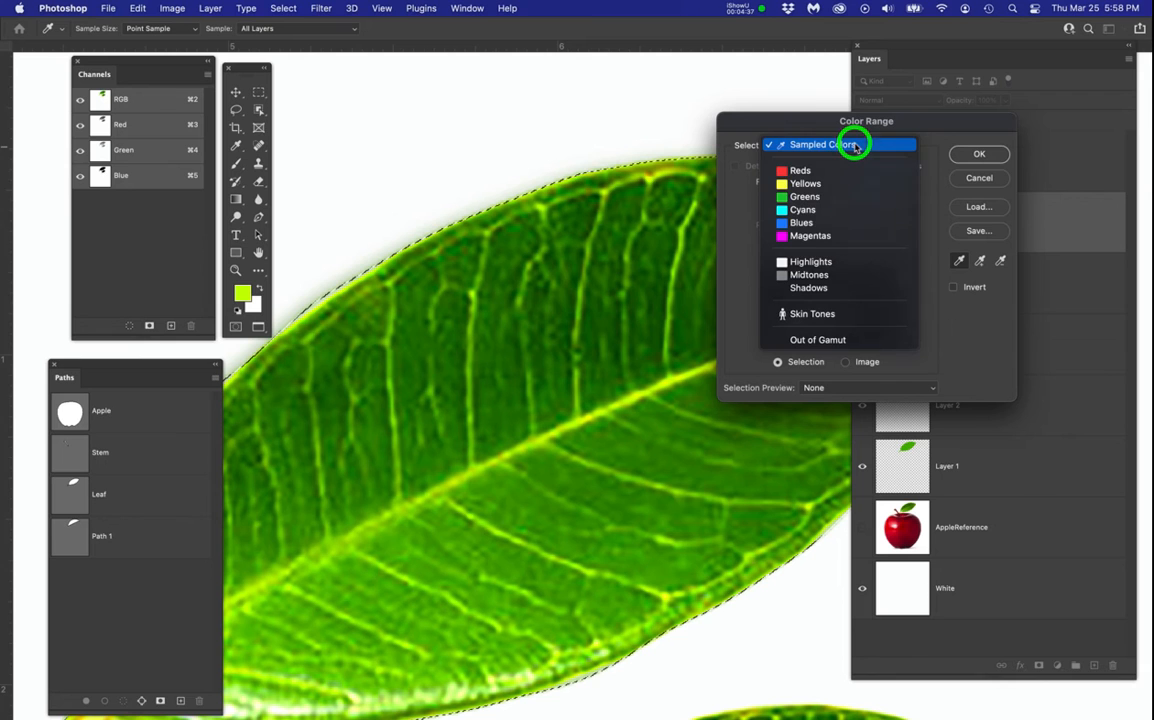
click(855, 146)
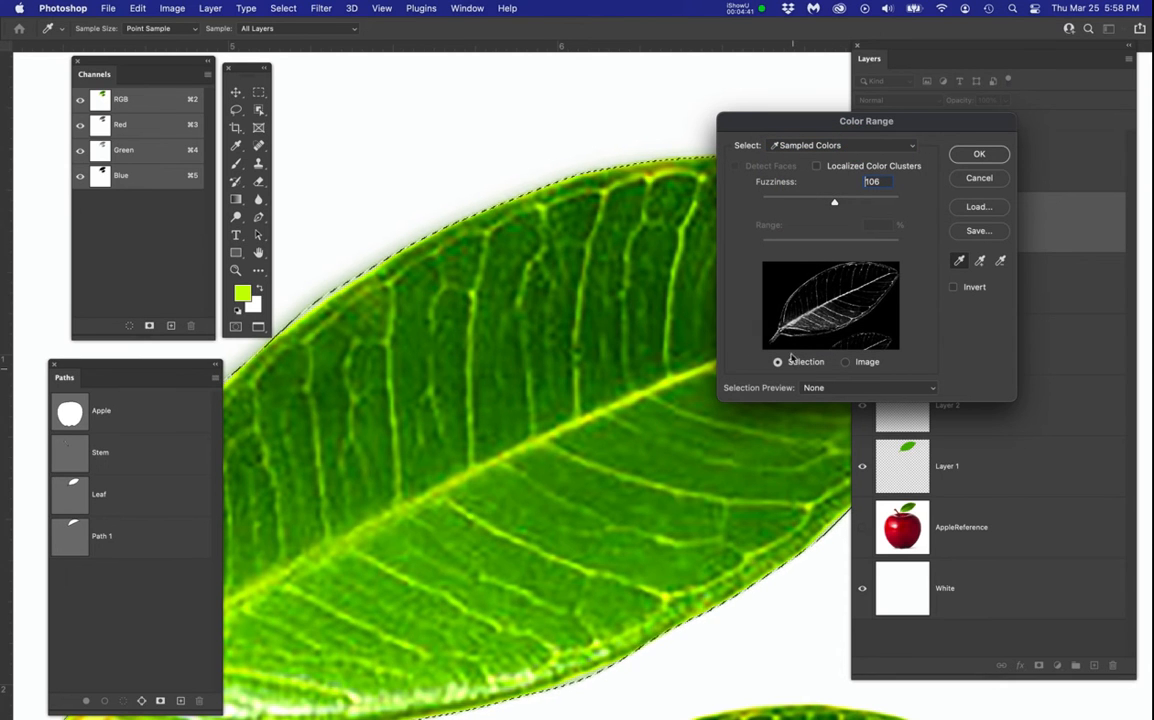
click(965, 156)
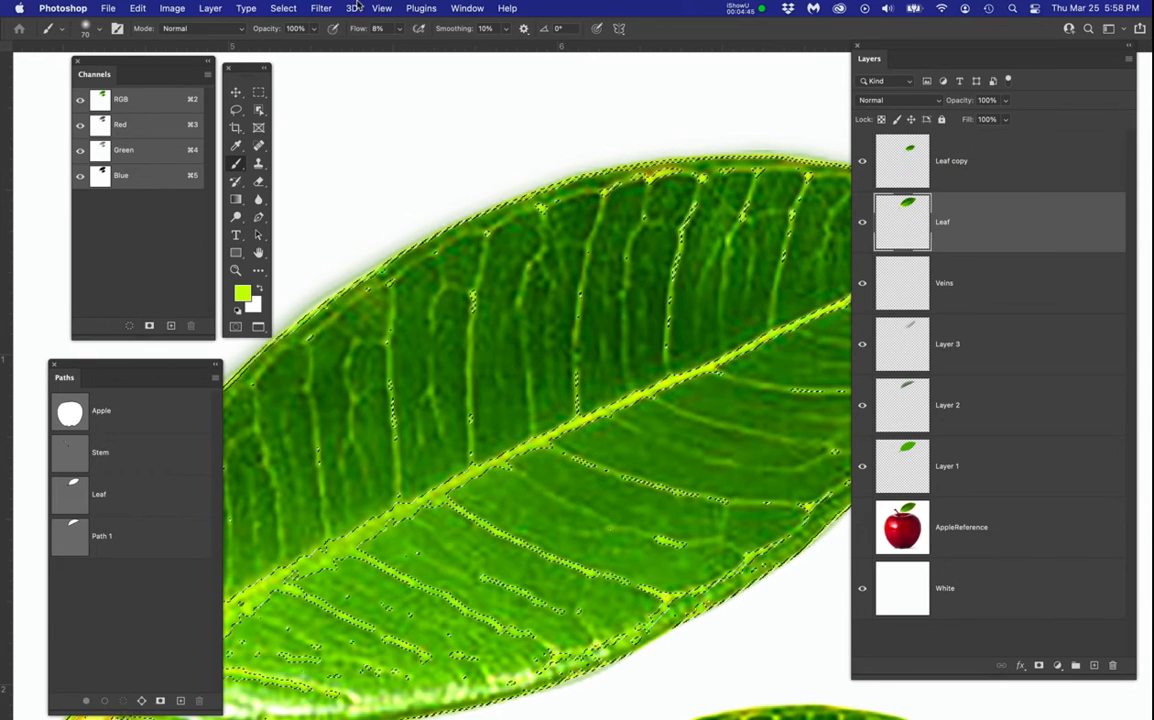
Step: Save the vein selection as a new channel named Veins
click(286, 8)
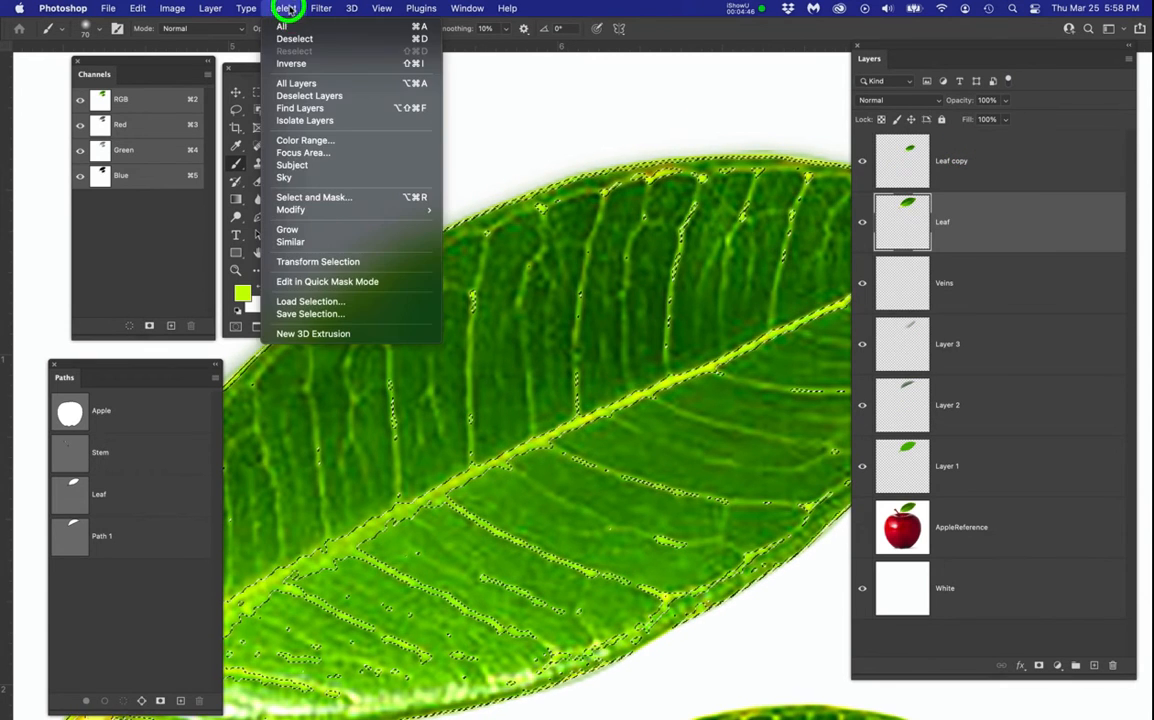
click(380, 314)
text(V)
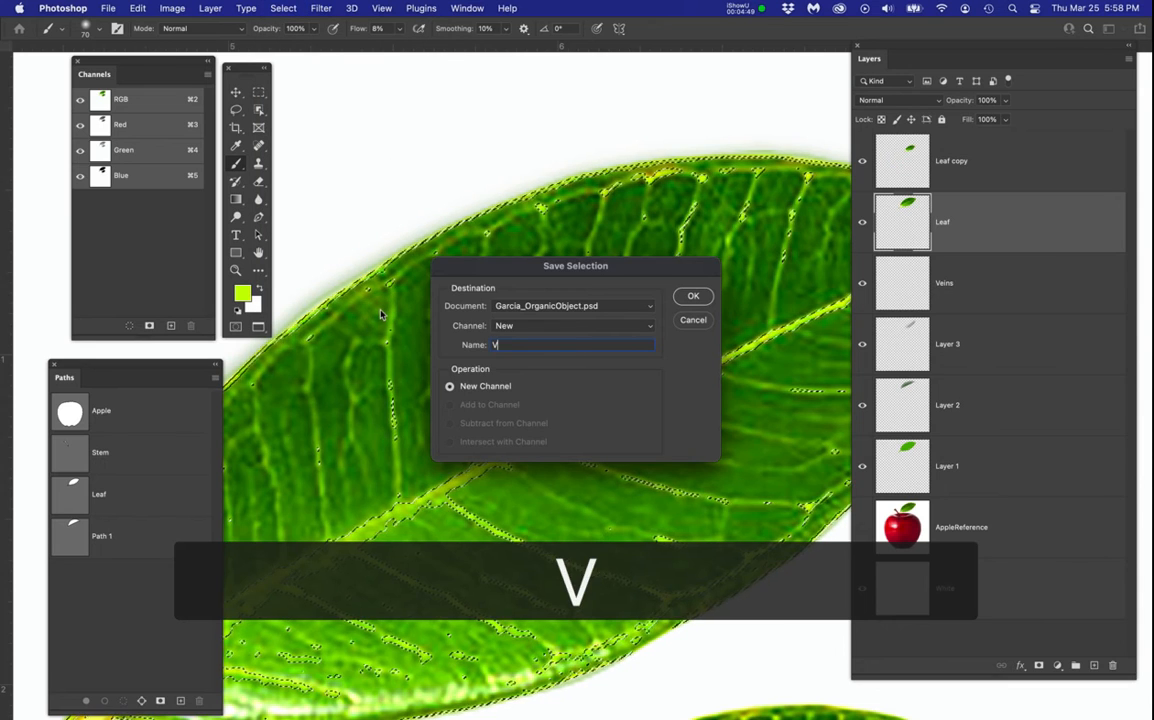
text(eins)
key(Return)
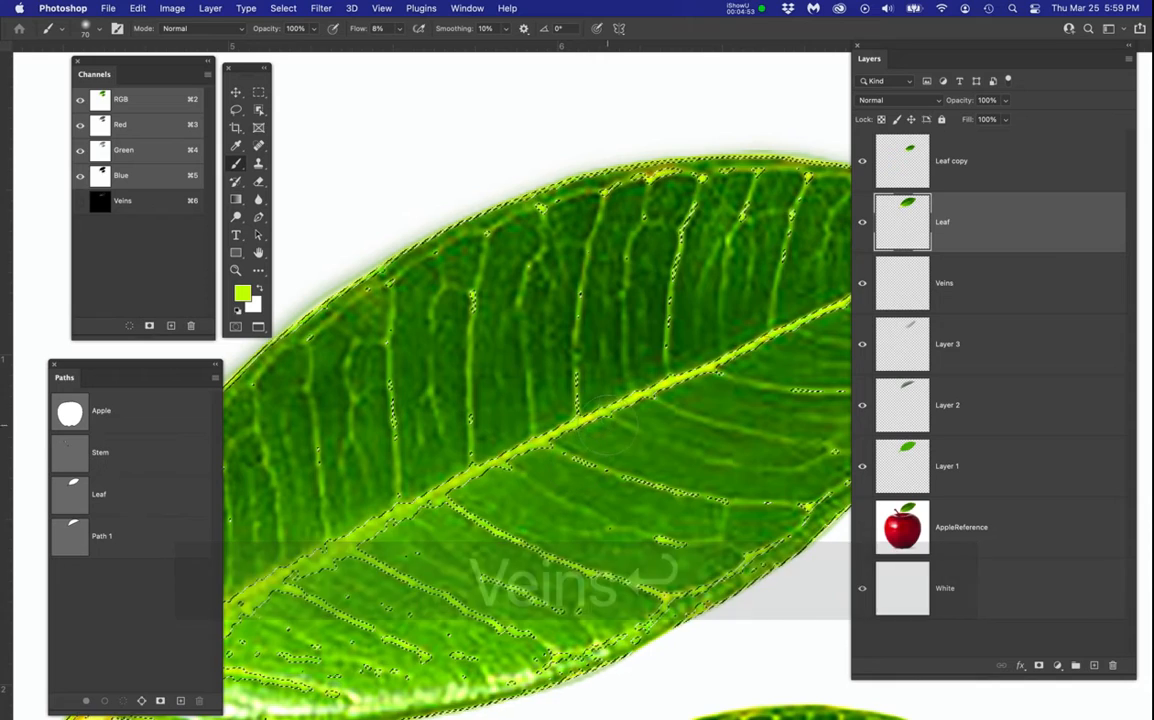
Step: Hide the Leaf reference layer and the selection edges, keeping the Brush tool ready over the painted leaf
click(861, 225)
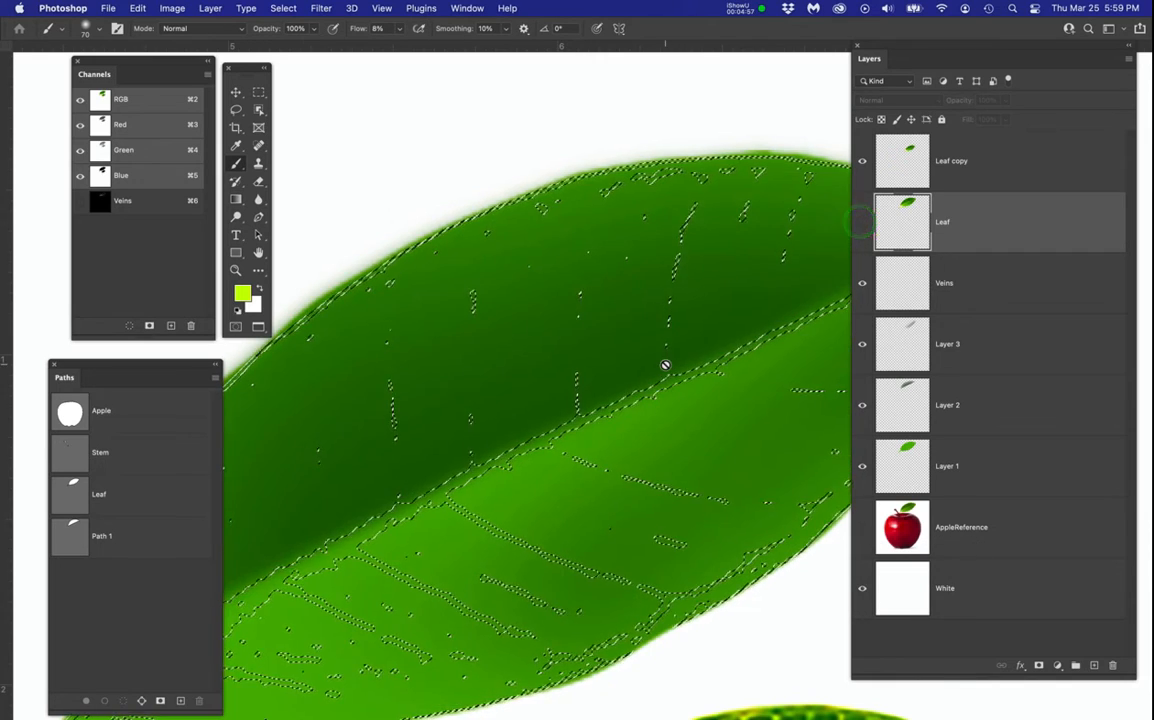
key(super+minus)
scroll(670, 359, down, 2)
drag(670, 368, 649, 309)
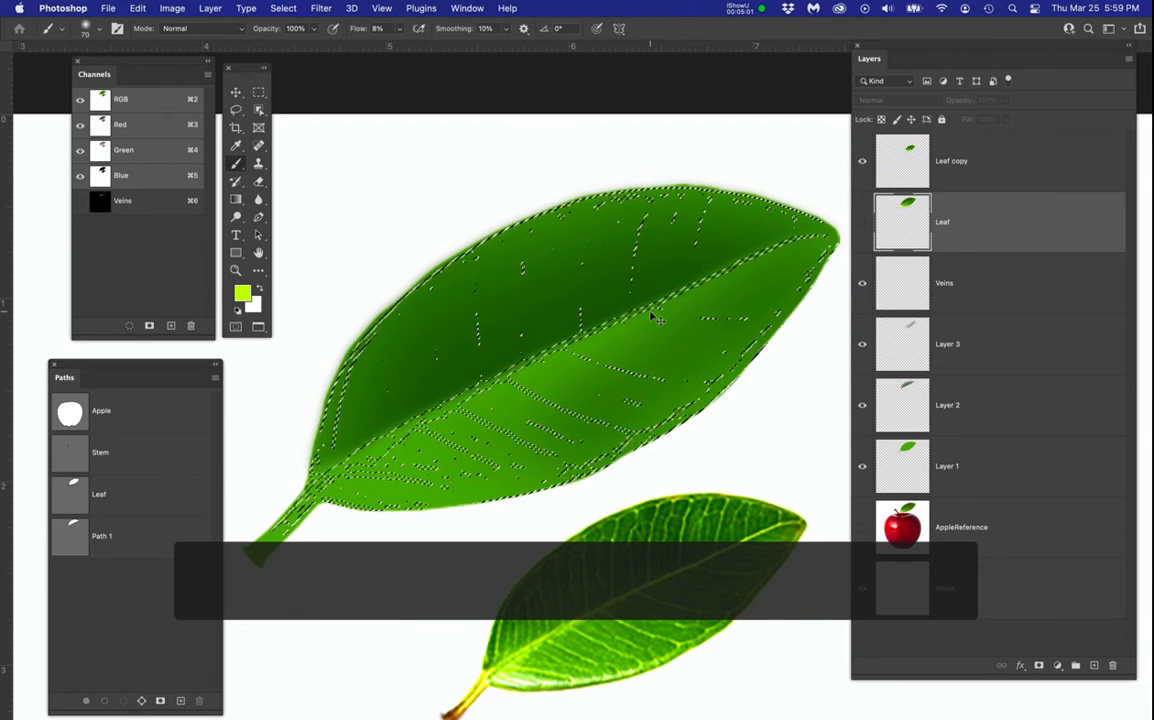
key(super+h)
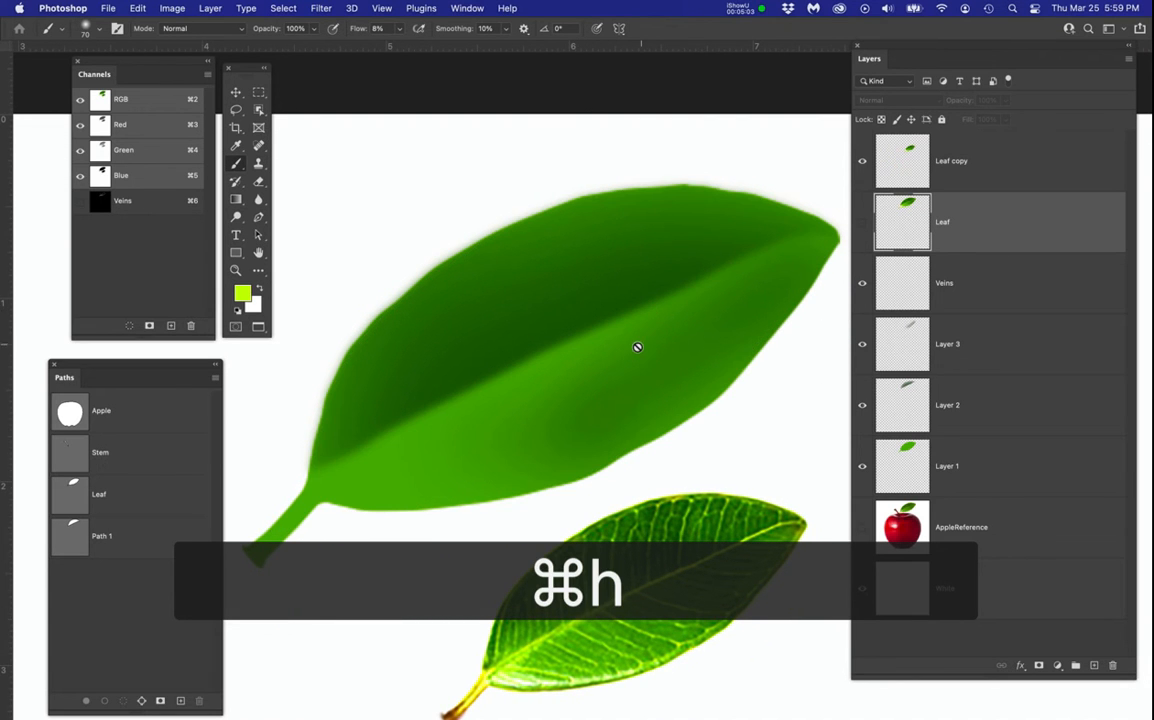
key(b)
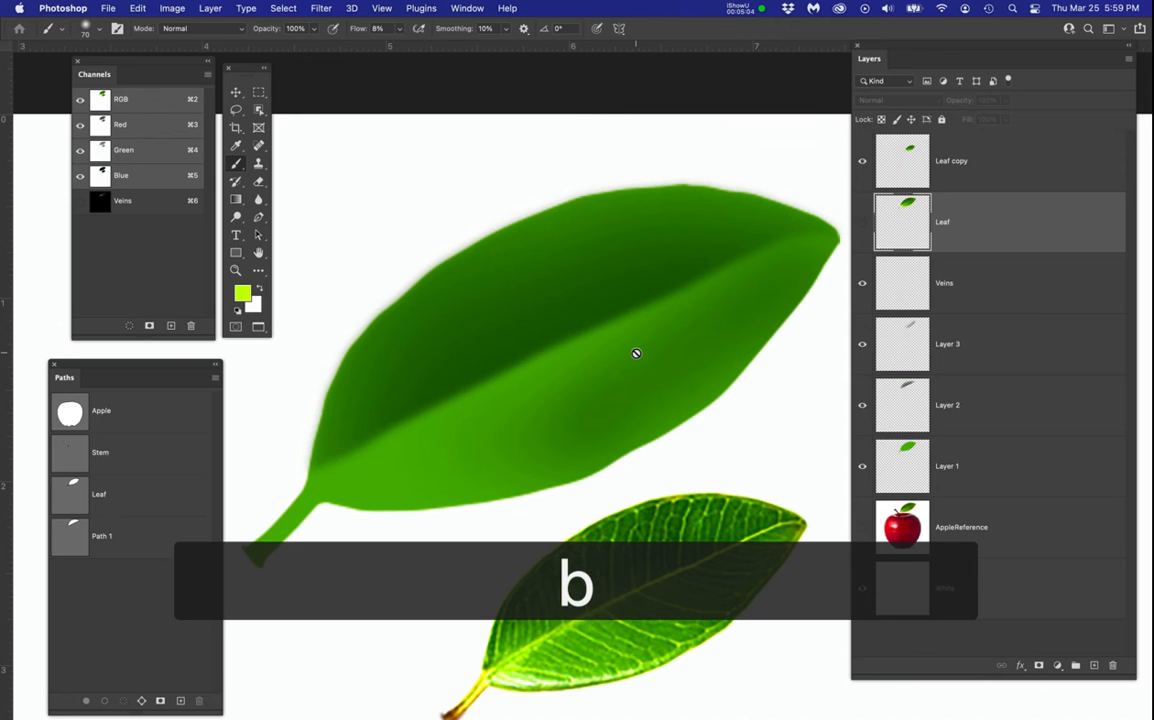
Step: Make the Veins layer active and enlarge the brush to size 150
click(1037, 293)
click(863, 286)
click(1006, 292)
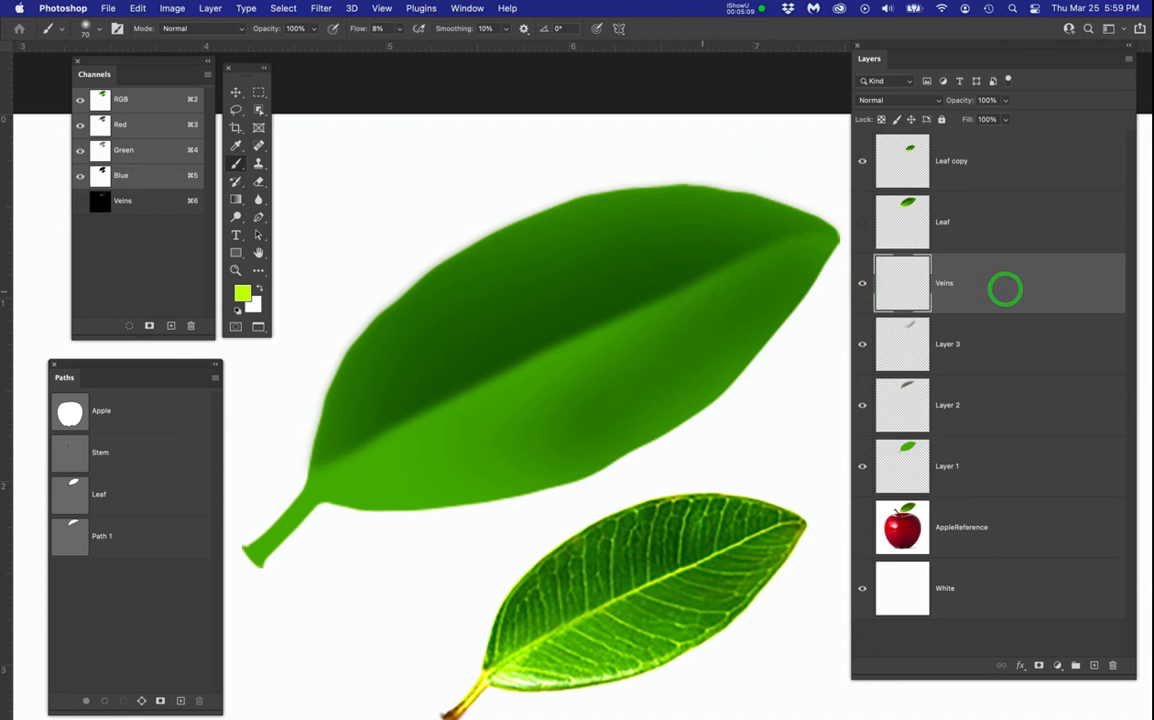
key(bracketright)
key(bracketright)
key(bracketright)
key(bracketright)
key(bracketright)
key(bracketright)
key(bracketright)
key(bracketright)
key(bracketright)
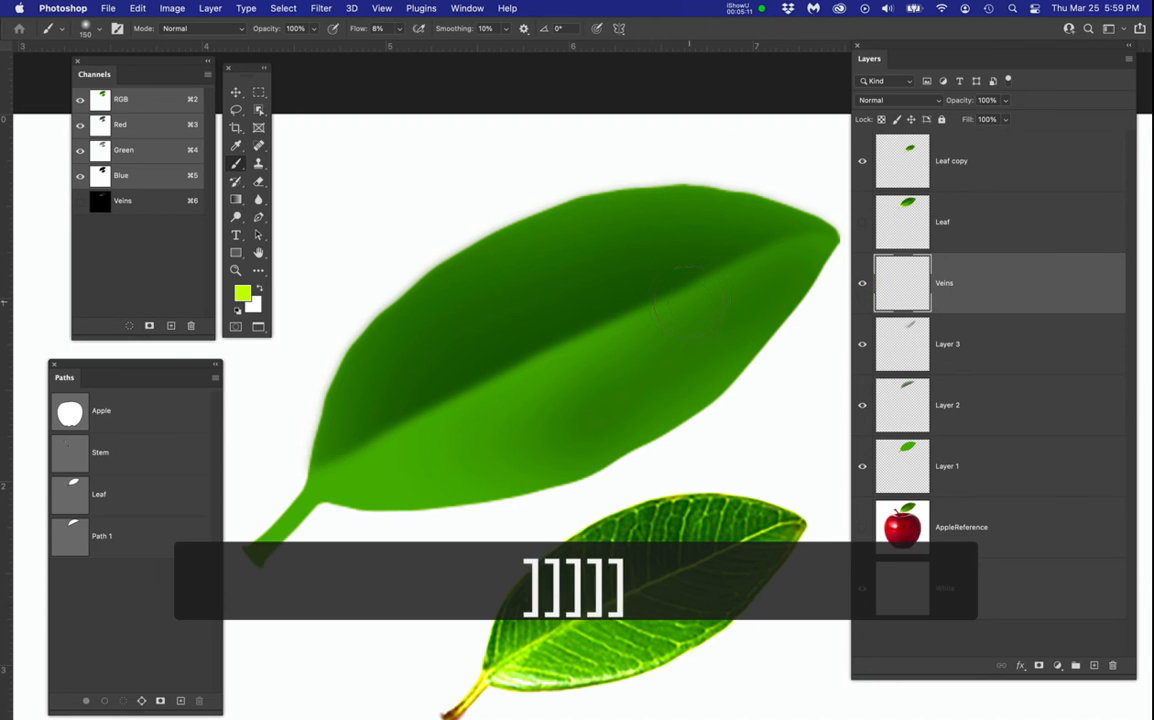
Step: Paint yellow-green veins across the leaf on the Veins layer with a soft size 300 brush at 8% flow
mouse_move(690, 303)
mouse_down()
mouse_move(495, 270)
mouse_move(605, 221)
mouse_move(609, 302)
mouse_move(514, 380)
mouse_move(553, 374)
mouse_move(474, 477)
mouse_move(447, 430)
mouse_move(785, 316)
mouse_move(790, 237)
mouse_move(707, 274)
mouse_move(733, 282)
mouse_move(666, 319)
mouse_move(472, 287)
mouse_move(393, 316)
mouse_move(342, 463)
mouse_move(378, 495)
mouse_move(627, 327)
mouse_move(704, 303)
mouse_move(675, 312)
mouse_up()
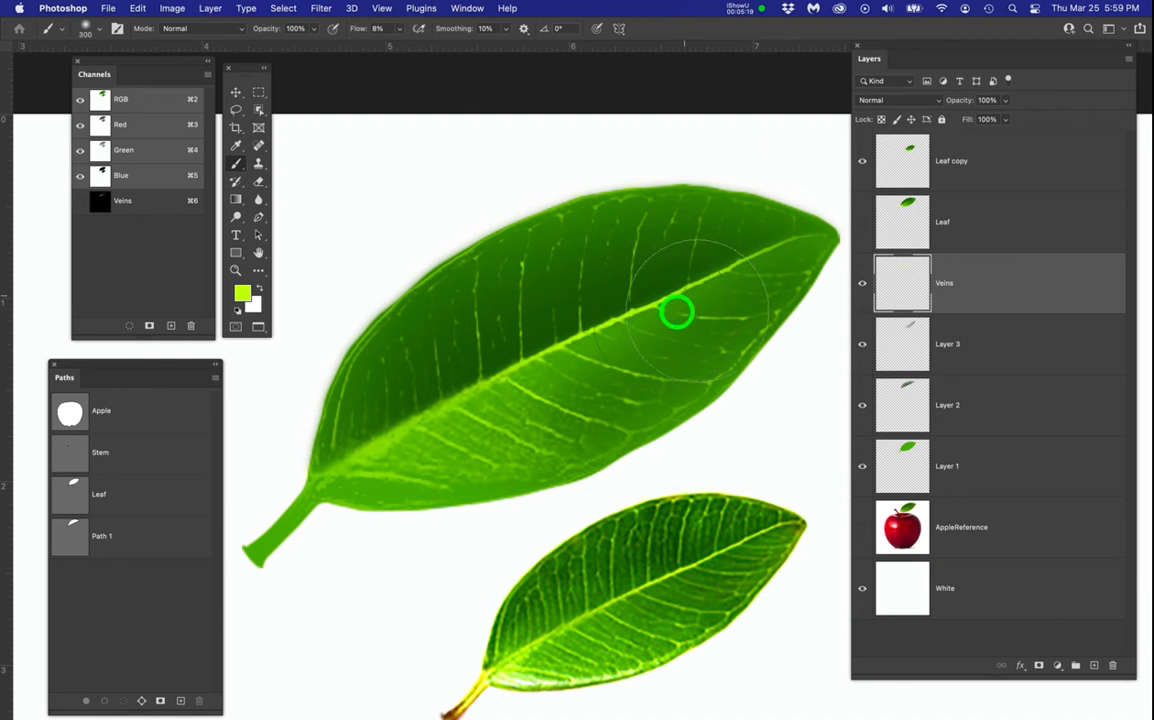
scroll(686, 547, up, 5)
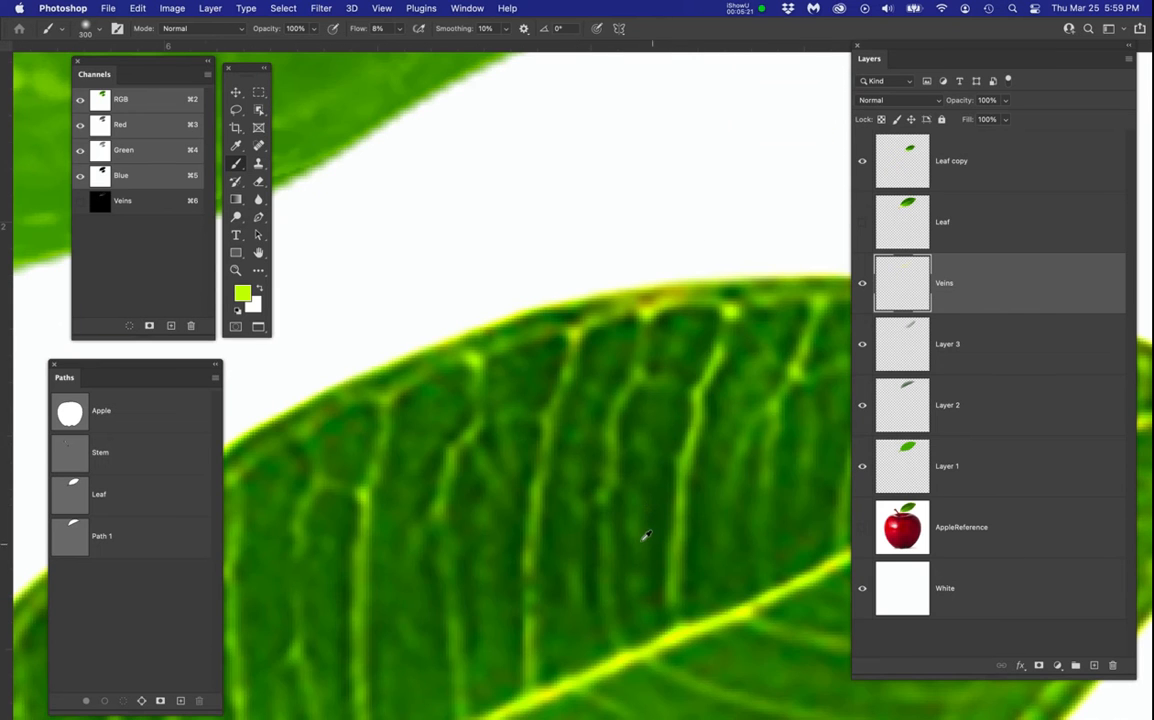
scroll(643, 511, down, 6)
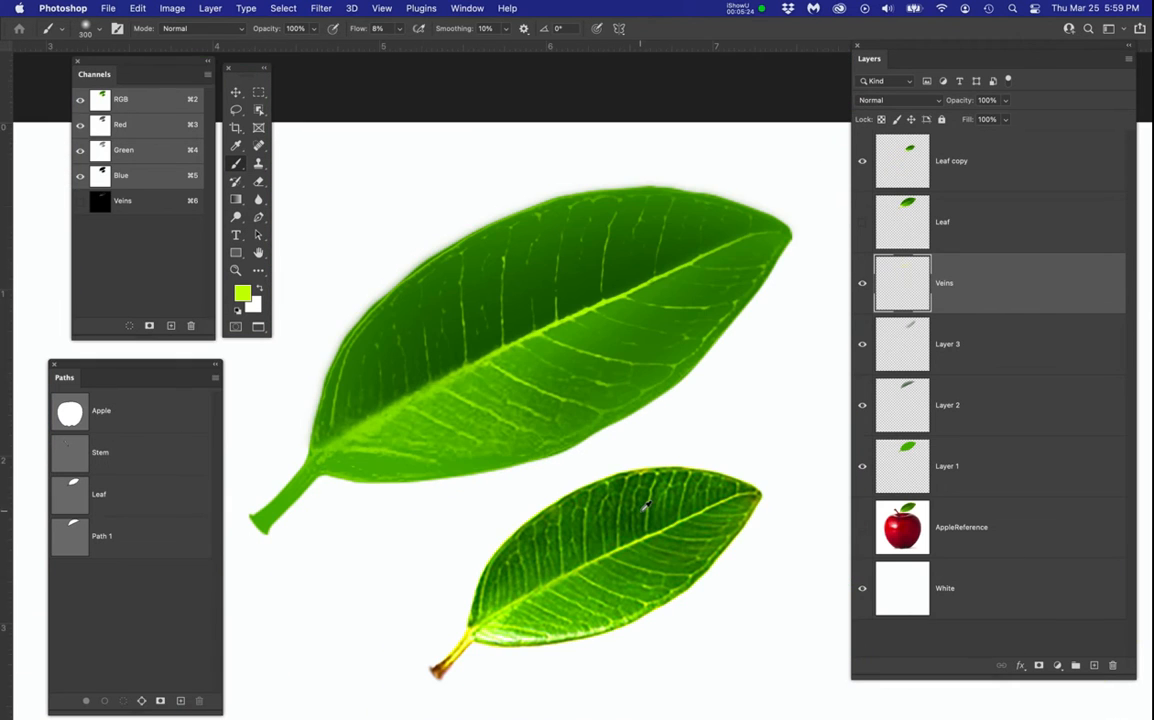
mouse_move(670, 245)
mouse_down()
mouse_move(667, 273)
mouse_move(503, 376)
mouse_move(581, 298)
mouse_move(718, 258)
mouse_up()
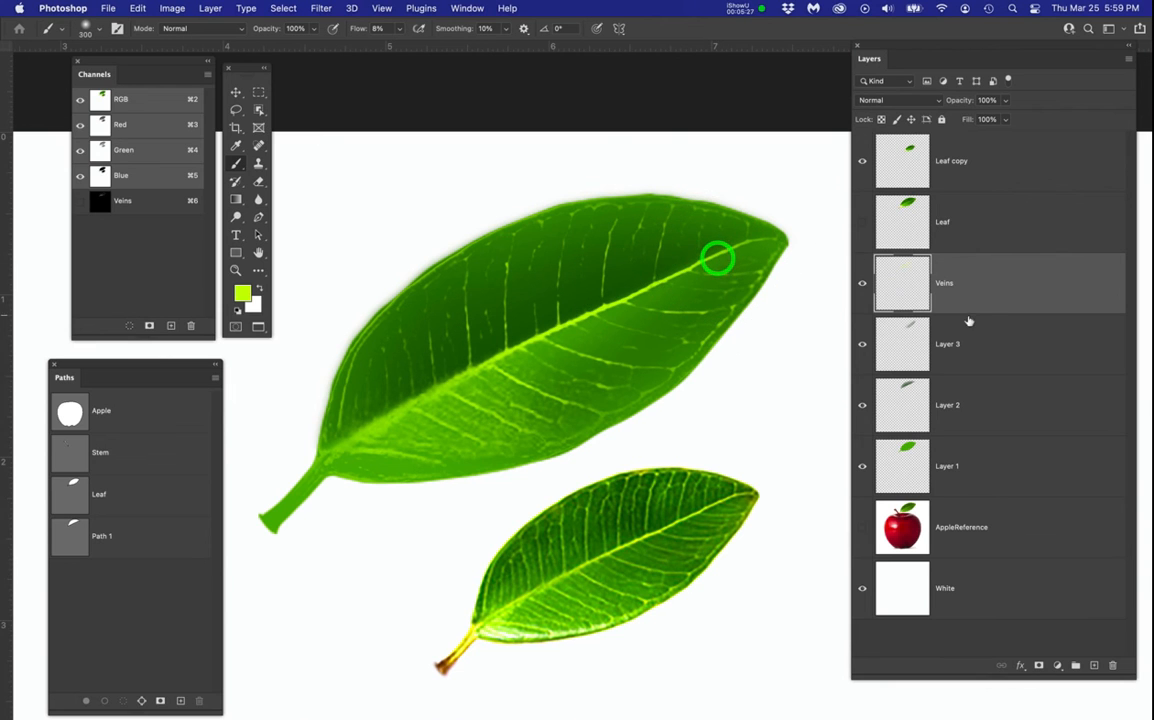
Step: Add a new layer above Veins, then show the Leaf reference layer and make it active
click(1094, 665)
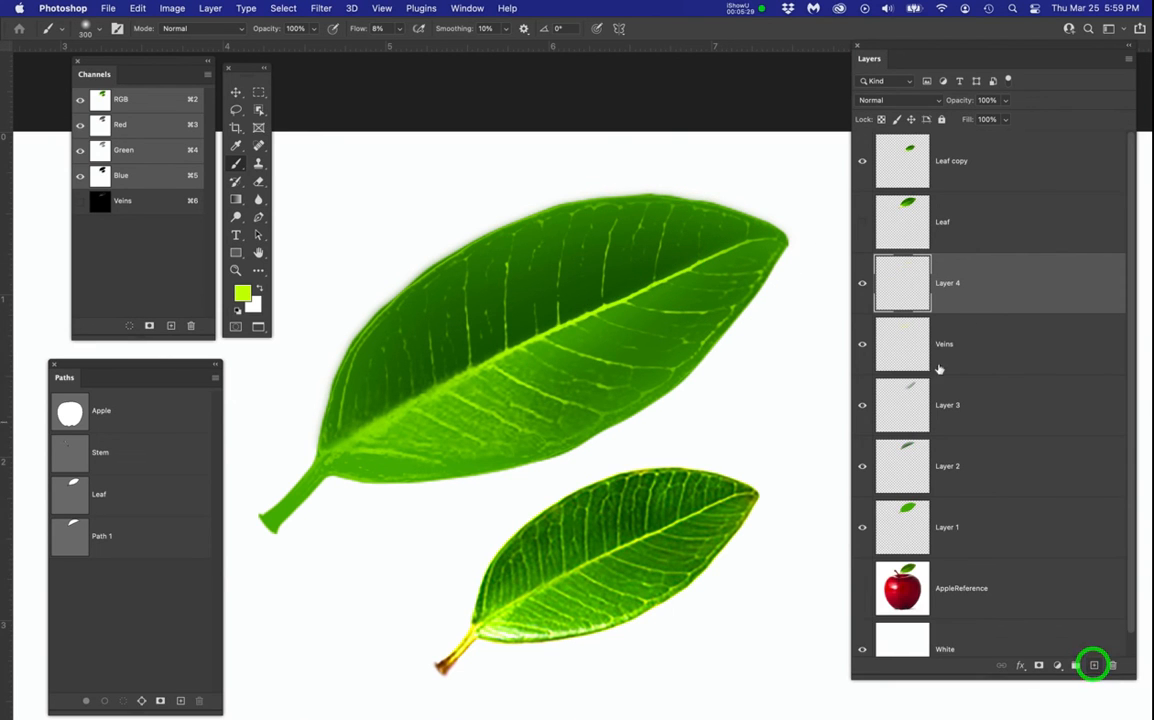
click(861, 224)
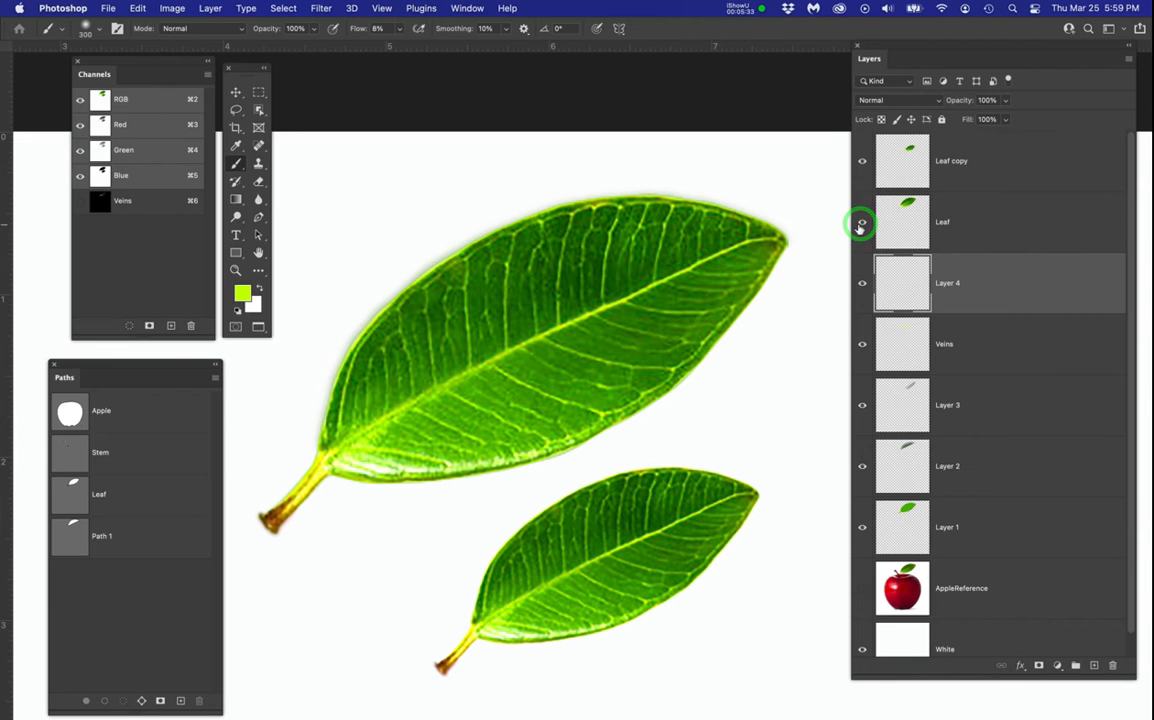
click(990, 228)
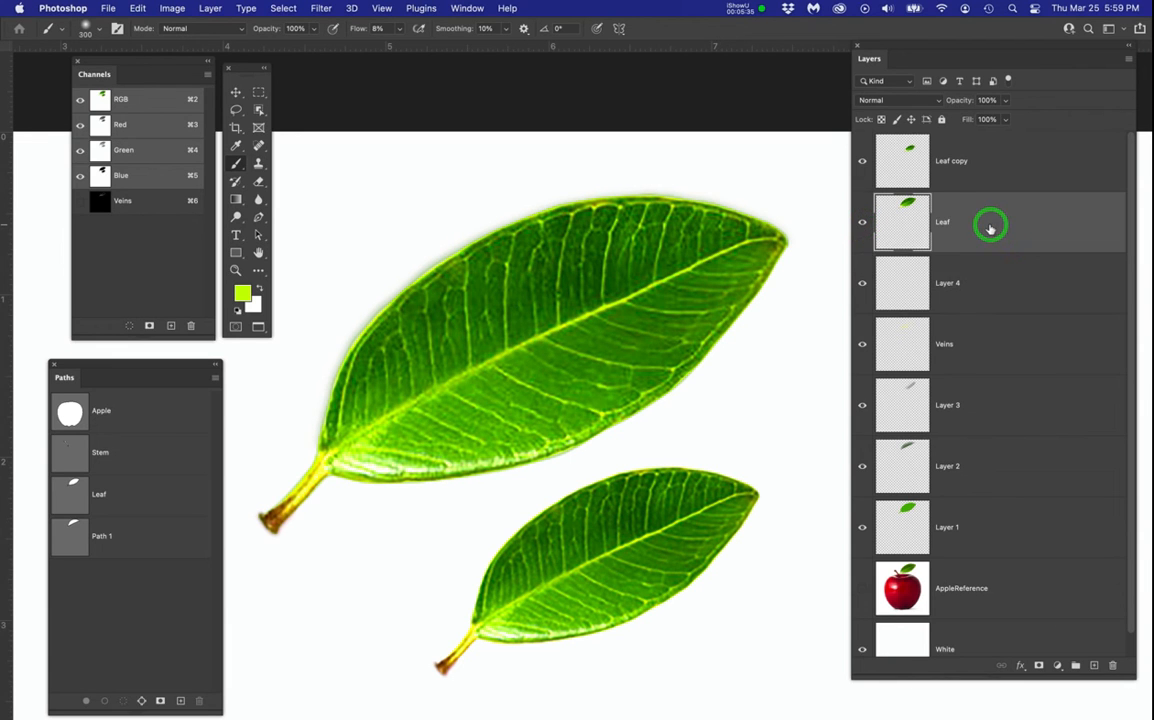
Step: Load the Leaf path as a selection and narrow it with Color Range, sampling the medium green between veins at a fuzziness of 57
super+click(63, 499)
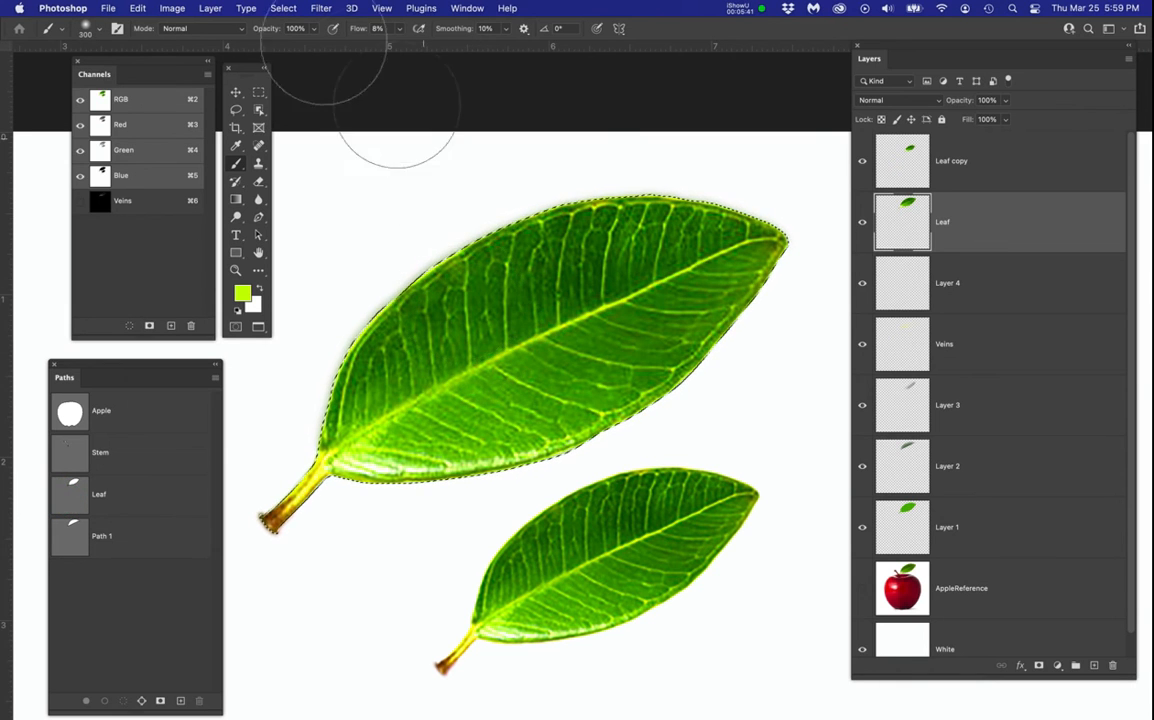
click(285, 8)
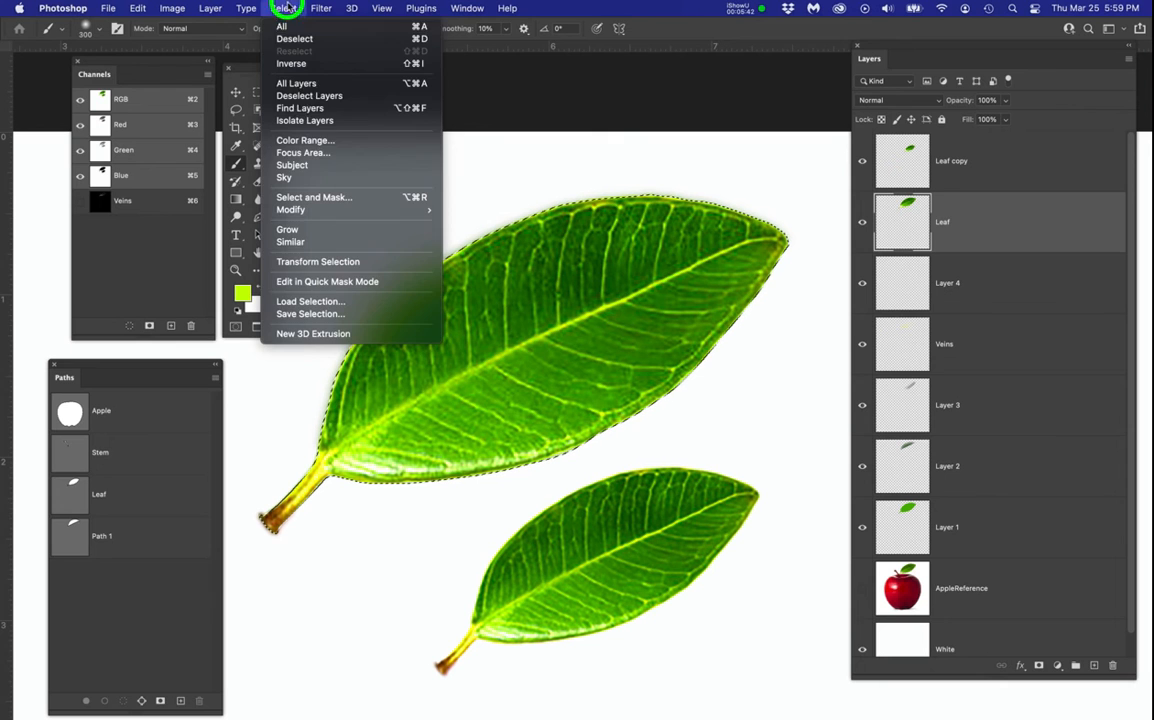
click(315, 141)
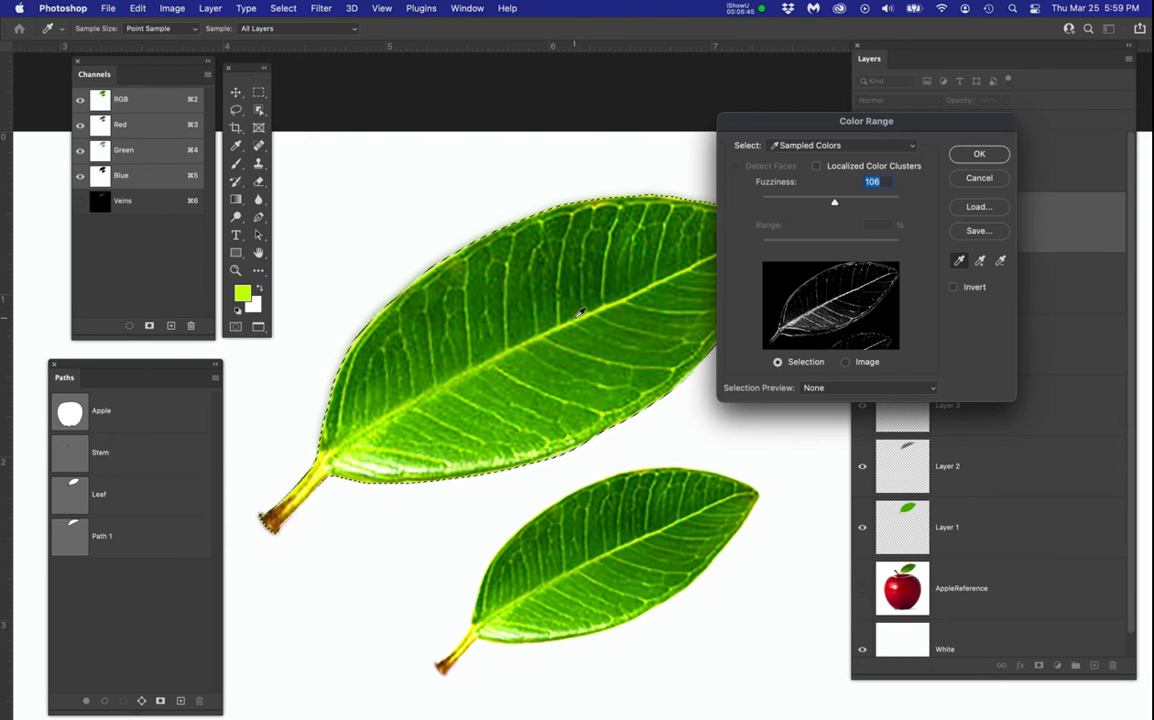
key(super+equal)
key(super+equal)
scroll(580, 313, up, 2)
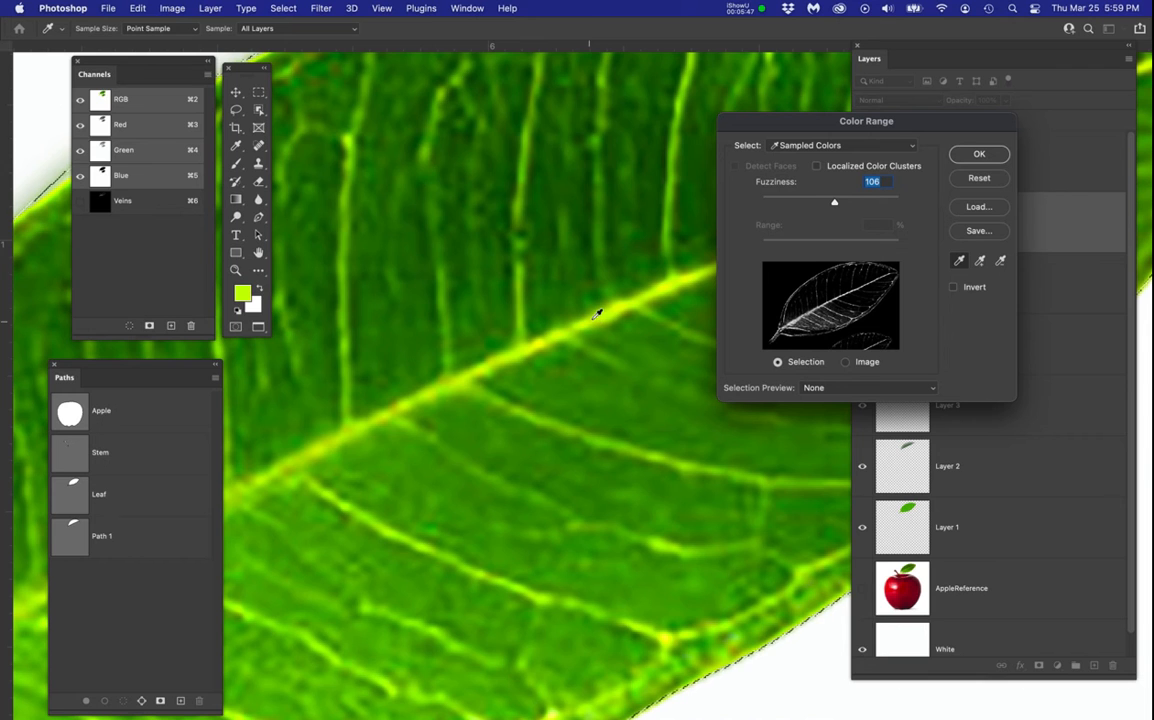
click(601, 226)
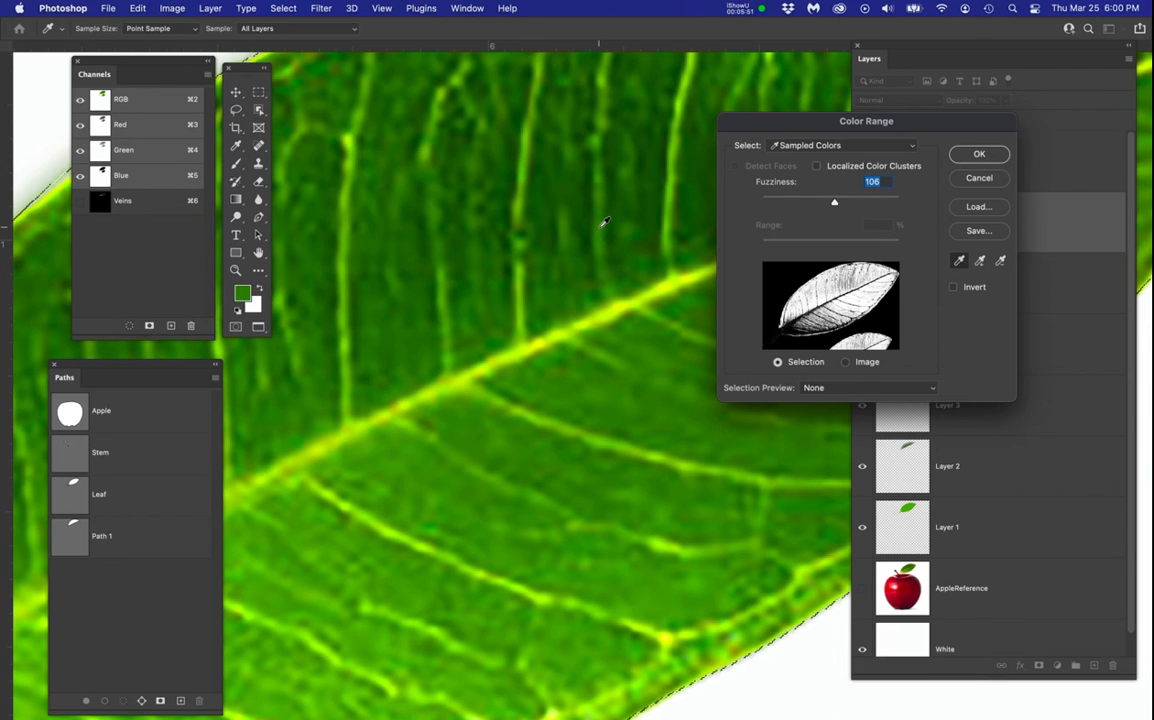
drag(832, 204, 822, 206)
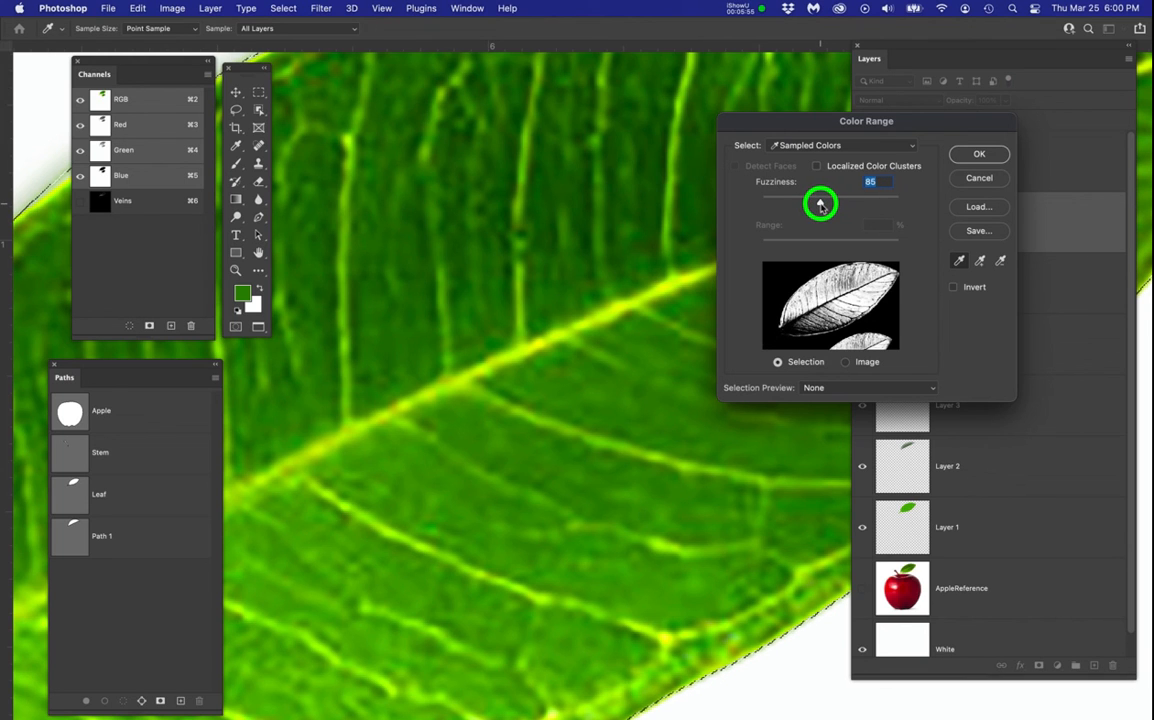
drag(819, 204, 798, 209)
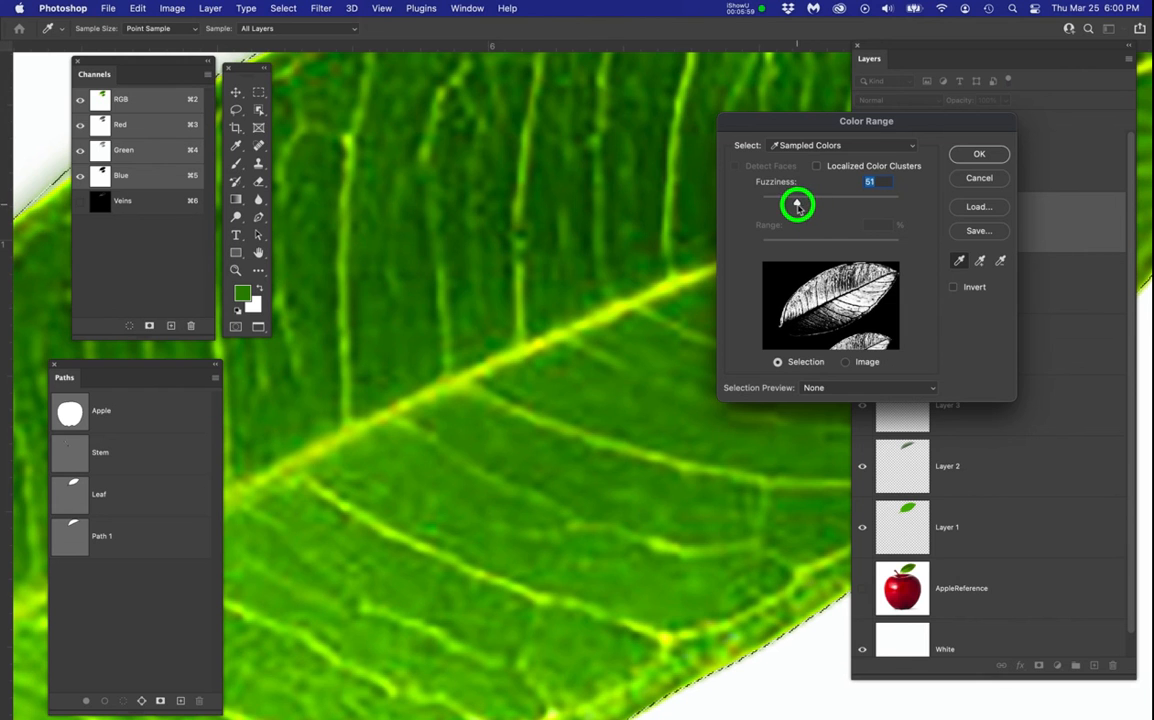
click(979, 154)
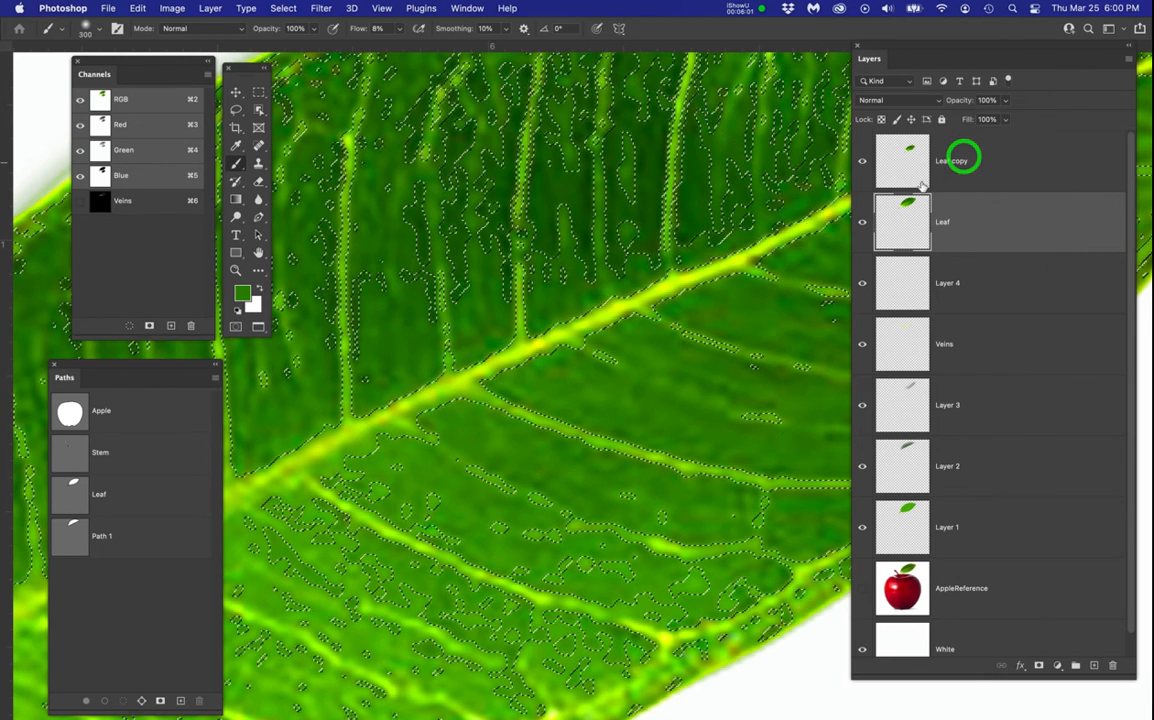
Step: Hide the selection edges and save the medium-green selection as a new channel named GeenVeins
scroll(580, 292, down, 5)
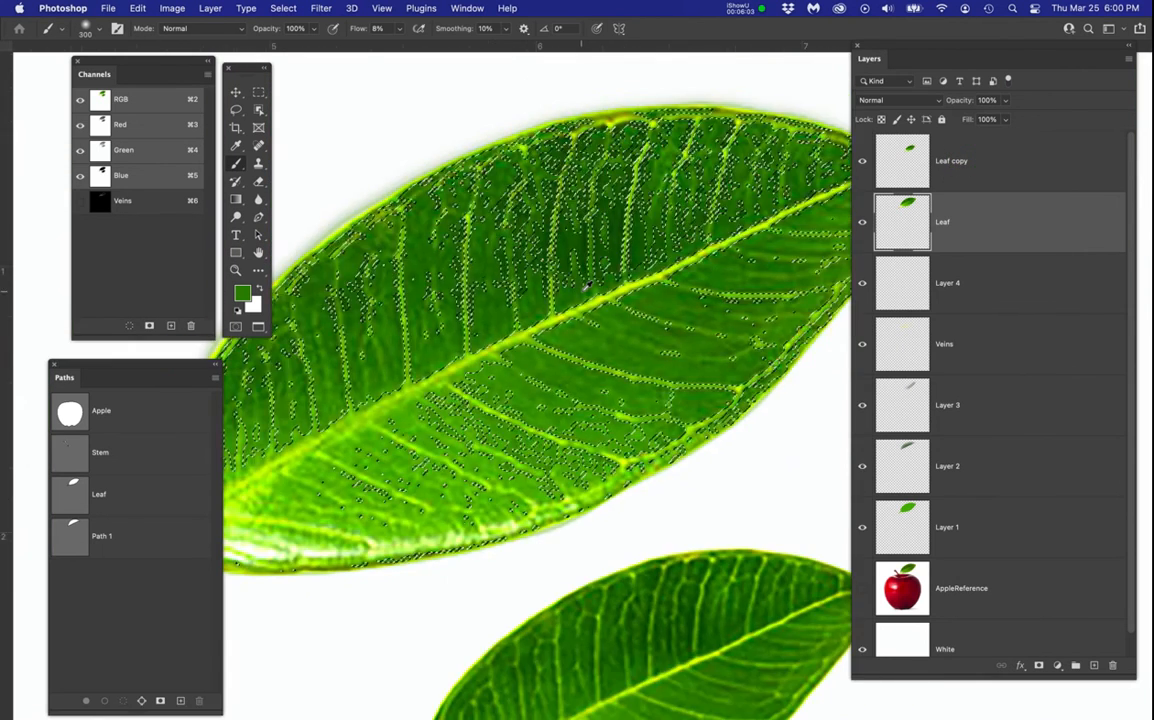
key(super+h)
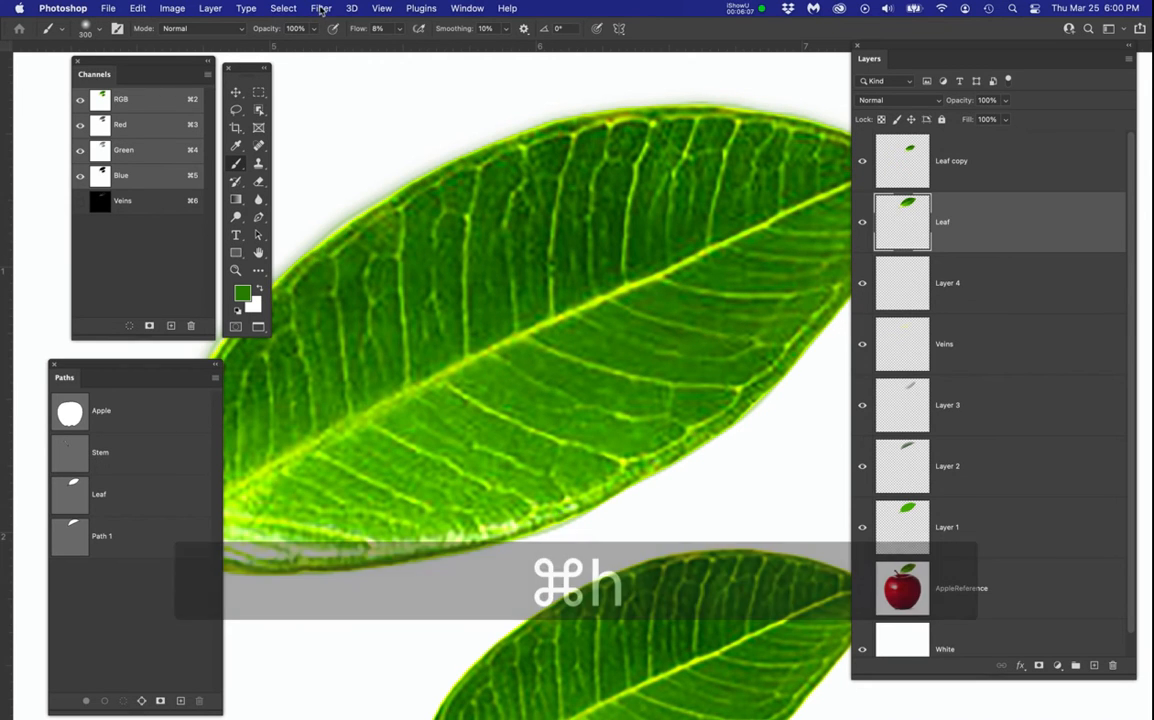
click(283, 8)
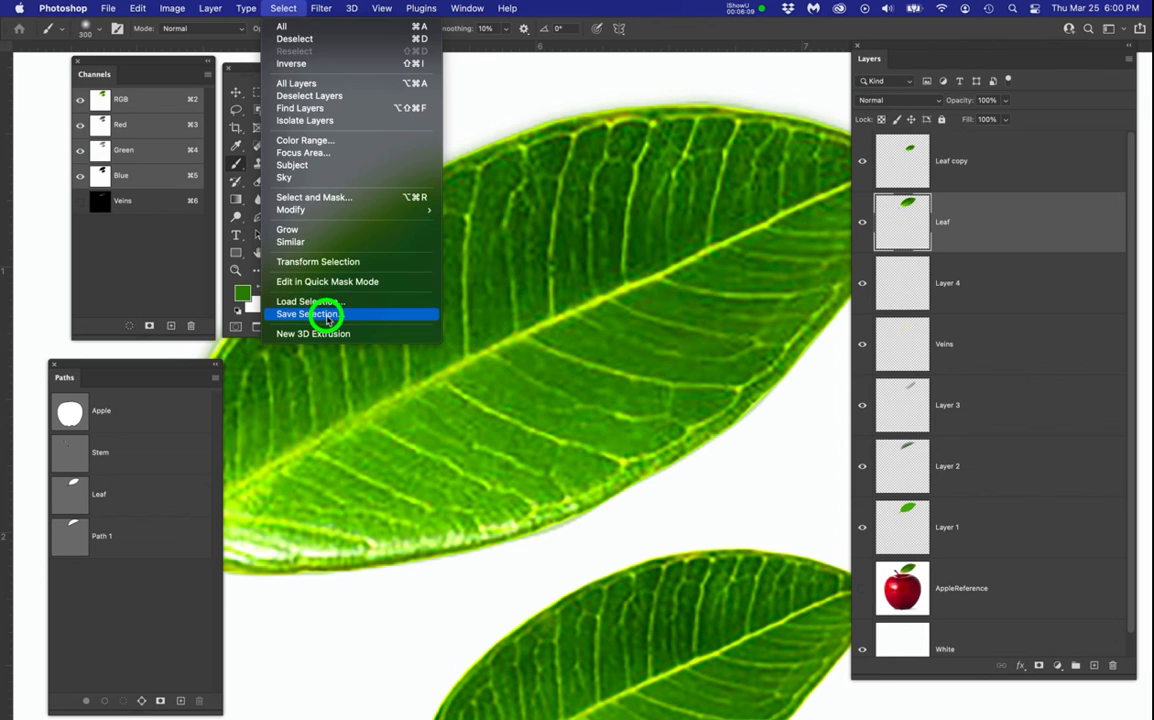
click(324, 314)
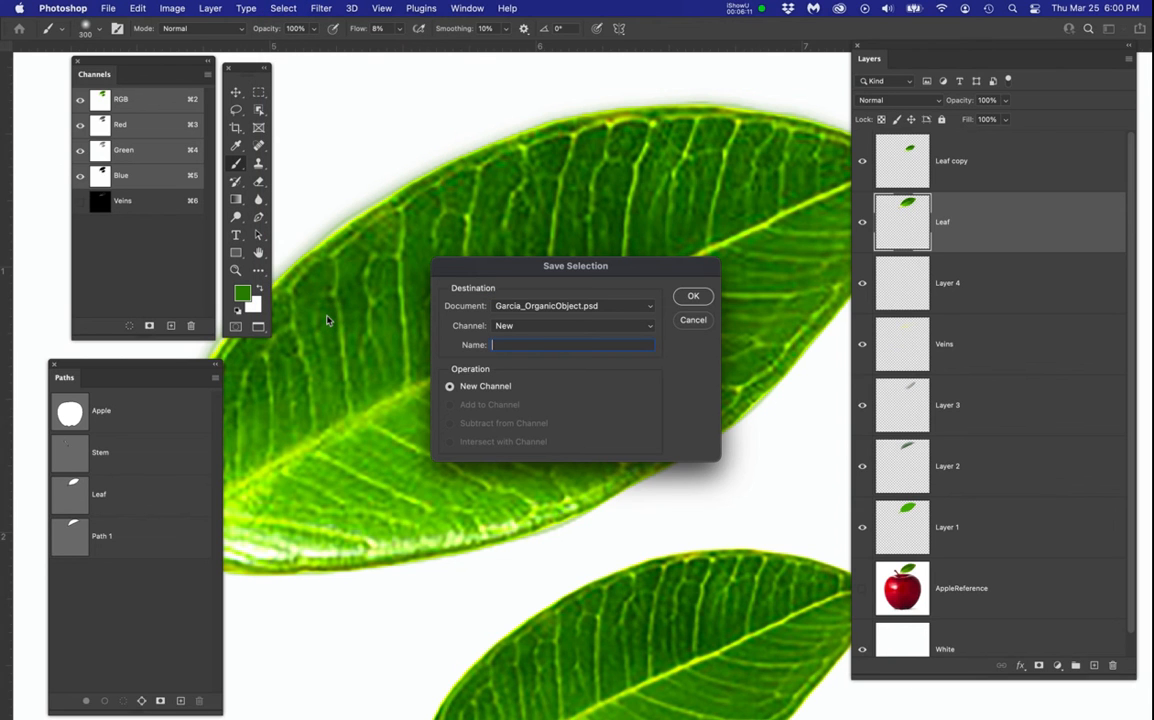
text(Geen)
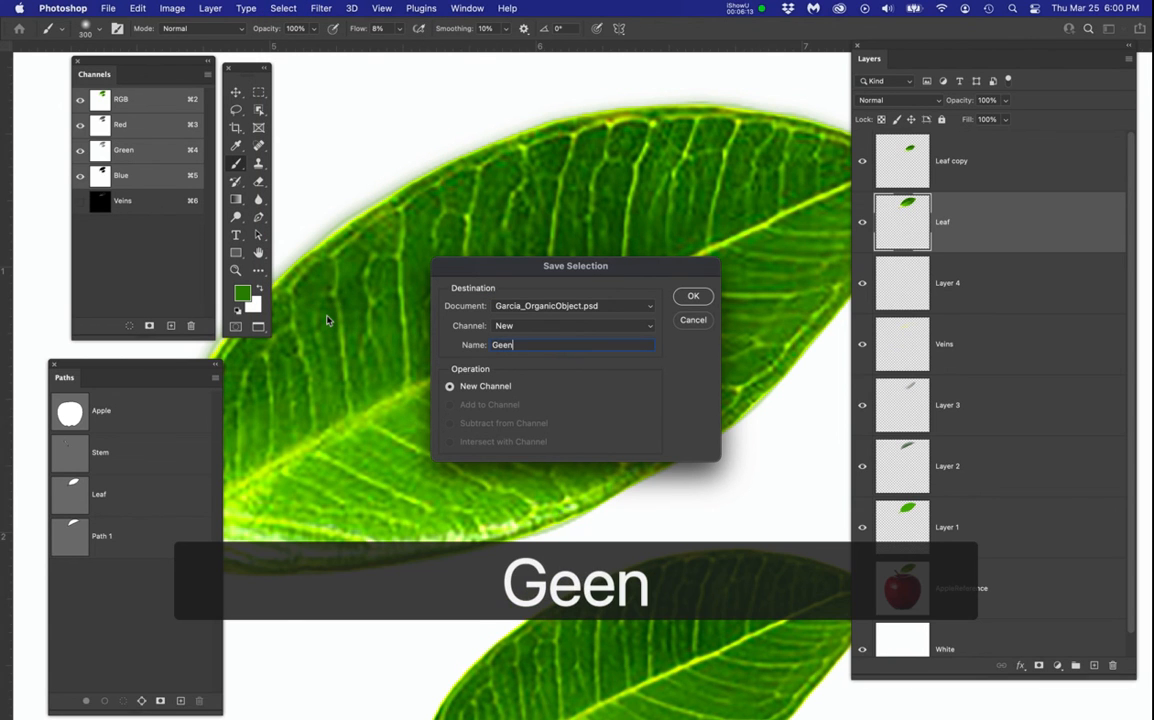
text(Veins)
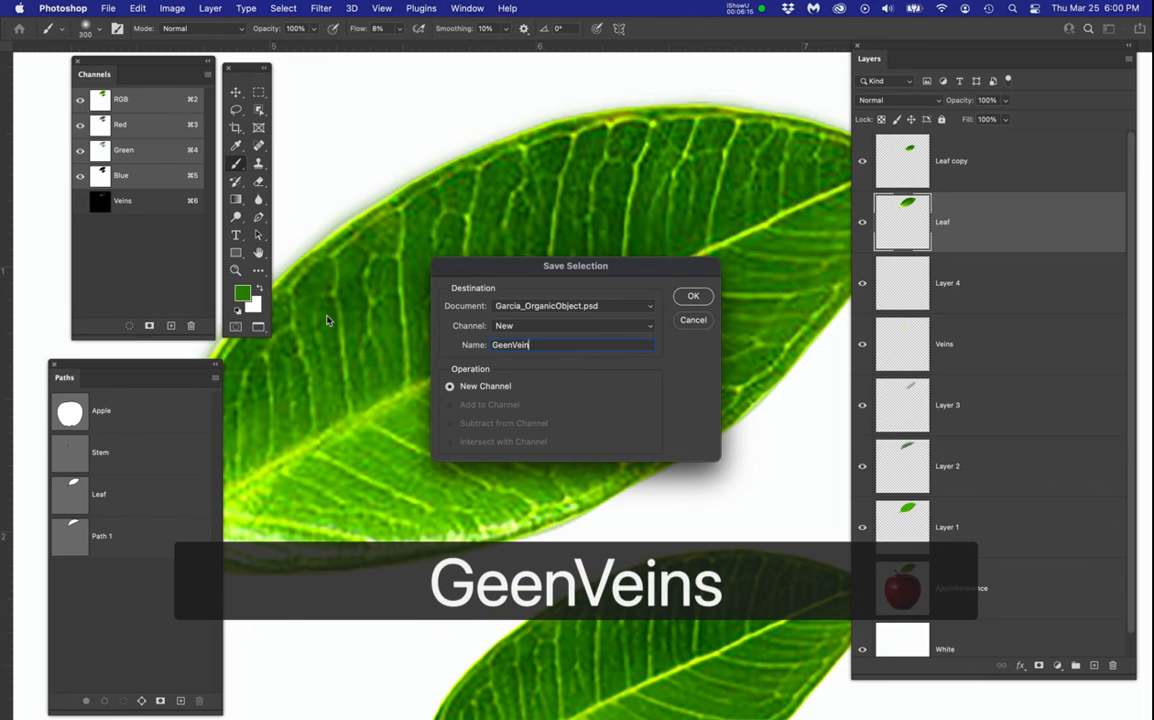
key(Return)
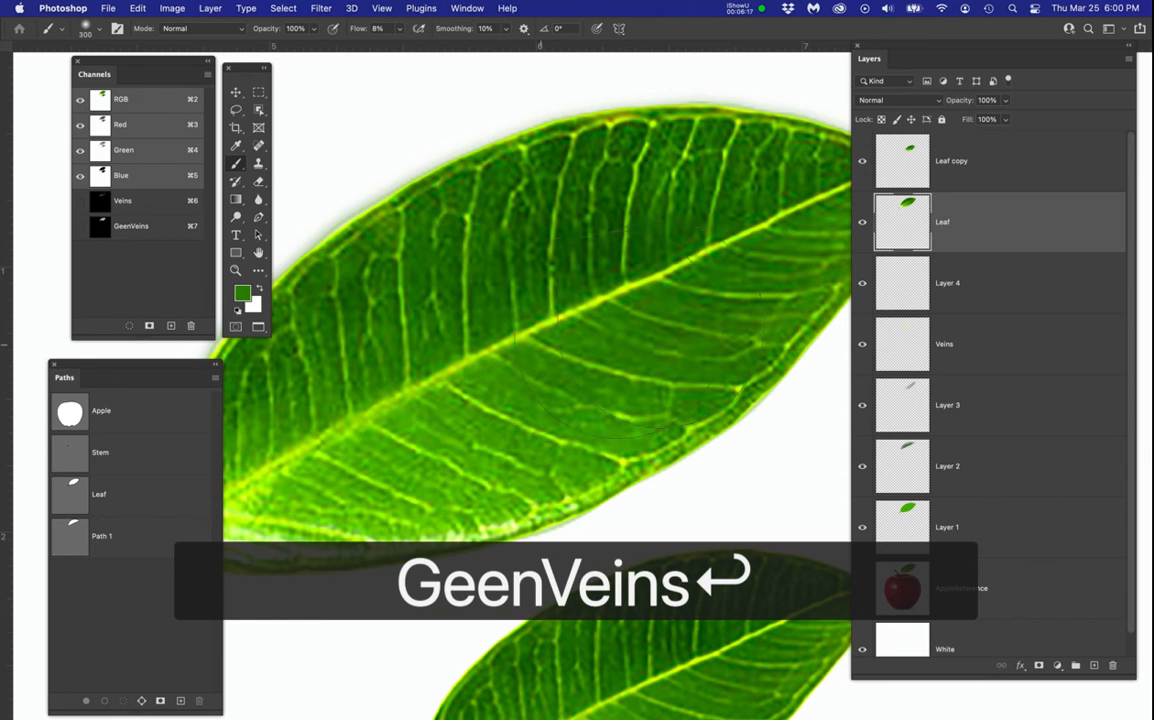
Step: Hide the Leaf reference layer and brush the sampled medium green across the leaf on Layer 4
click(862, 222)
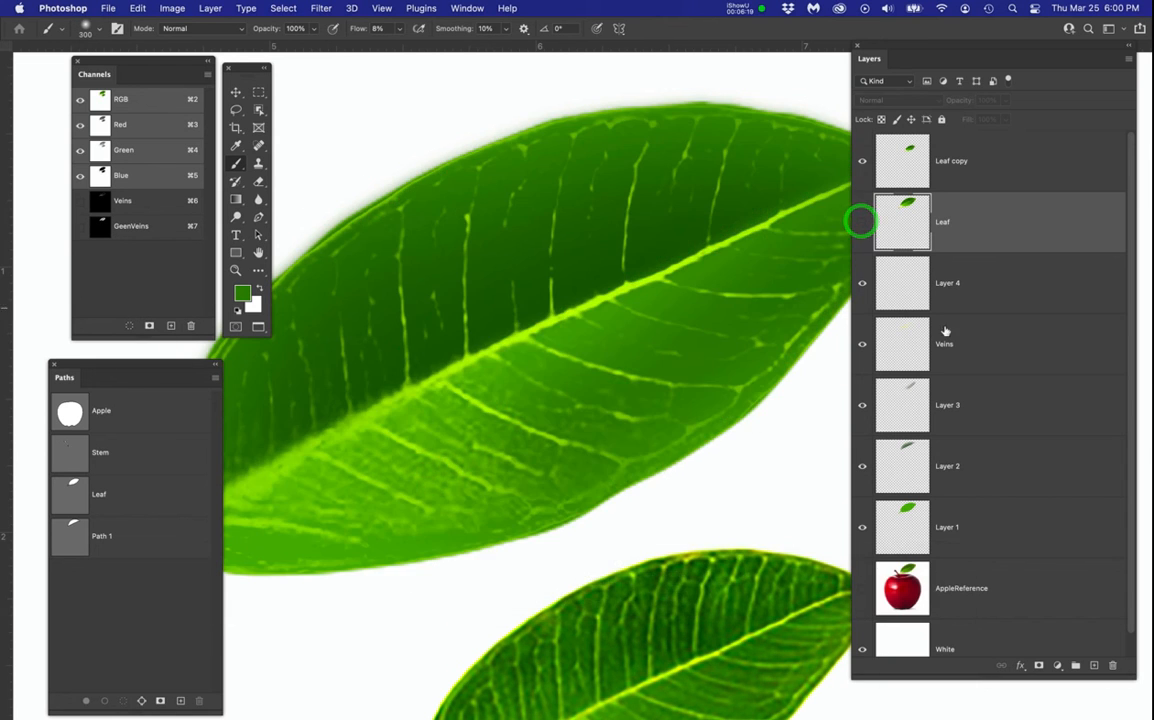
click(952, 284)
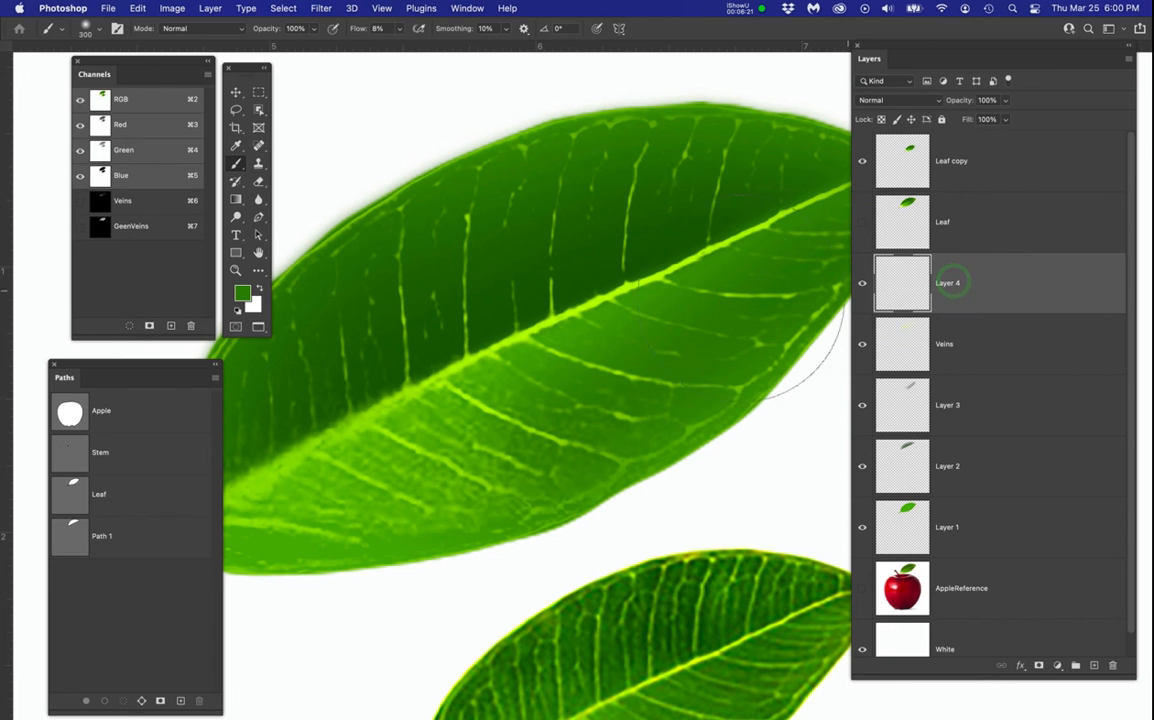
mouse_move(678, 297)
mouse_down()
mouse_move(514, 358)
mouse_move(547, 250)
mouse_move(478, 224)
mouse_move(561, 216)
mouse_move(670, 278)
mouse_move(404, 304)
mouse_move(647, 303)
mouse_move(833, 366)
mouse_move(715, 285)
mouse_move(601, 321)
mouse_move(599, 290)
mouse_move(432, 261)
mouse_move(402, 272)
mouse_move(591, 223)
mouse_move(637, 302)
mouse_move(691, 312)
mouse_up()
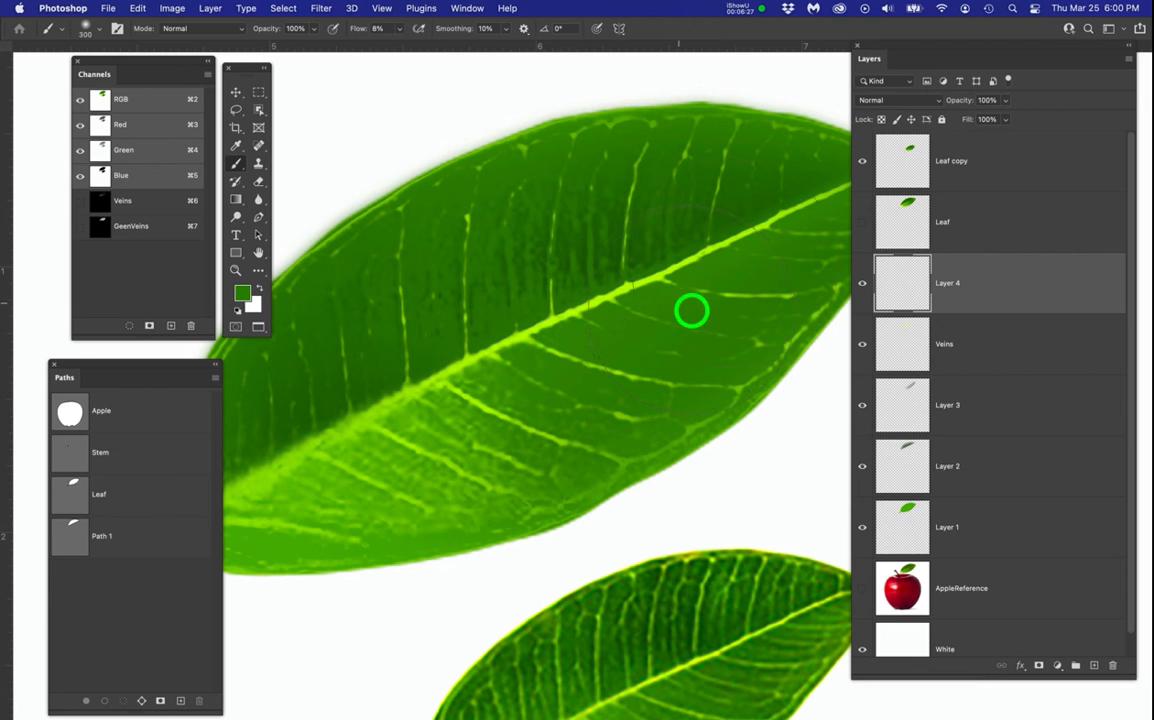
scroll(570, 287, down, 3)
mouse_move(600, 222)
mouse_down()
mouse_move(444, 268)
mouse_move(414, 336)
mouse_move(437, 404)
mouse_move(694, 286)
mouse_move(653, 302)
mouse_move(621, 363)
mouse_move(558, 308)
mouse_move(433, 402)
mouse_up()
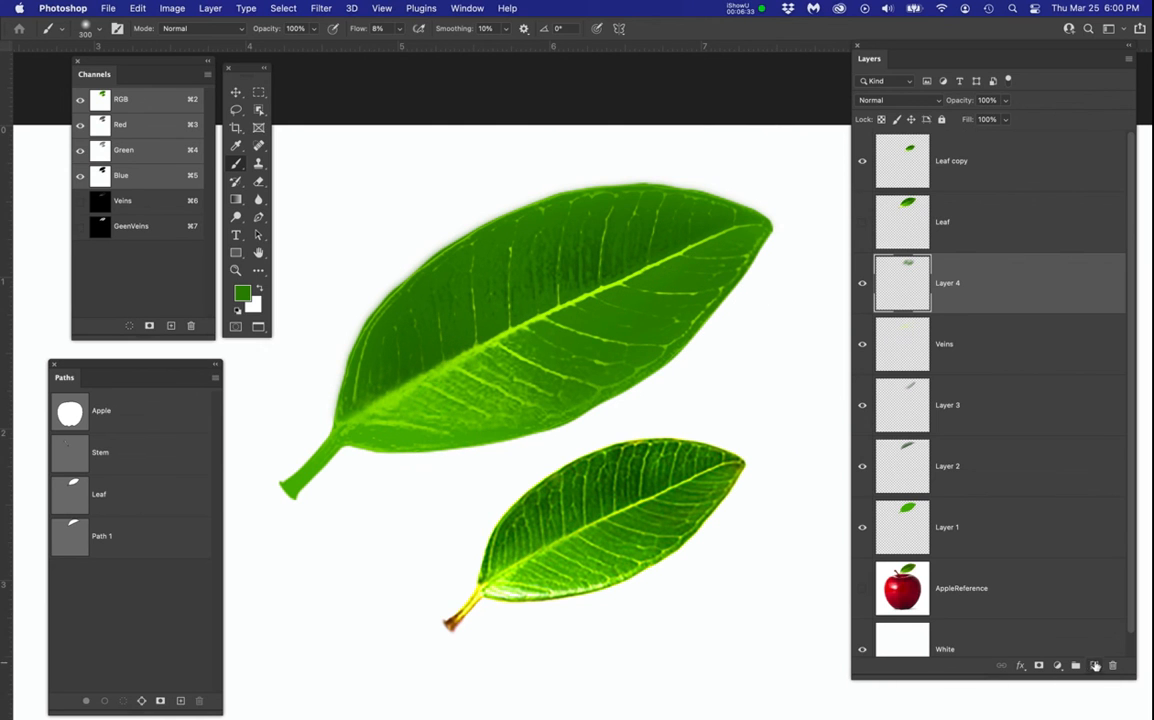
Step: Add a new layer above Layer 4, then show the Leaf reference layer and make it active
click(1095, 666)
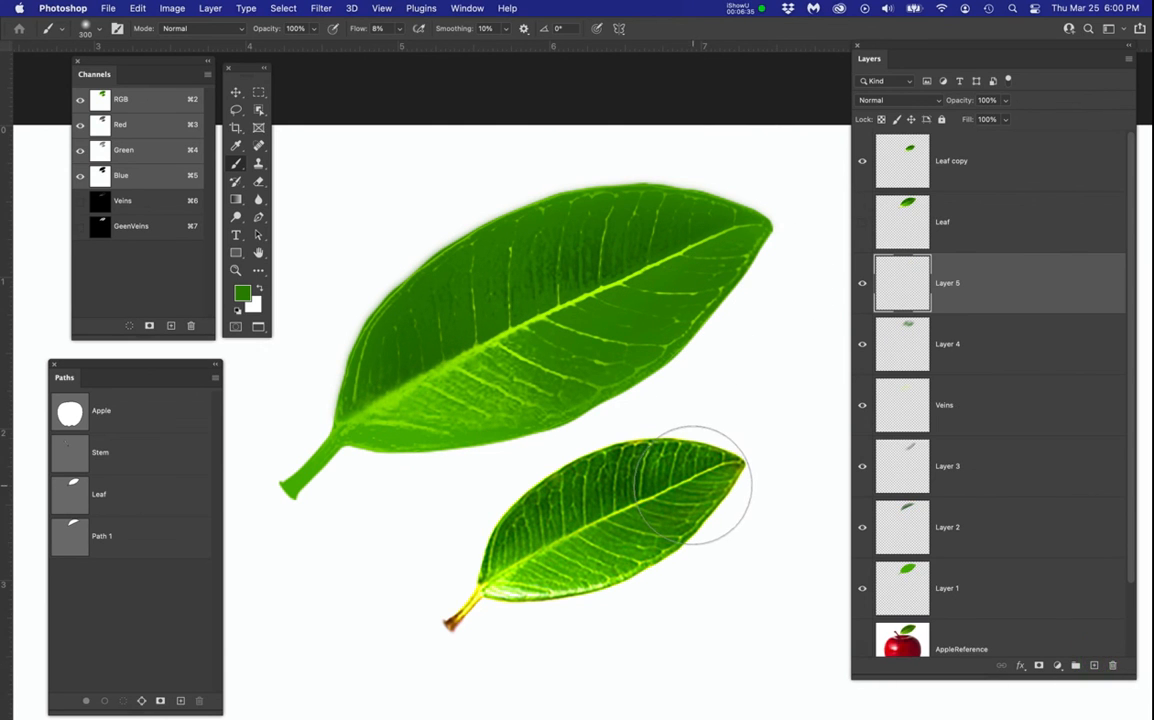
click(862, 225)
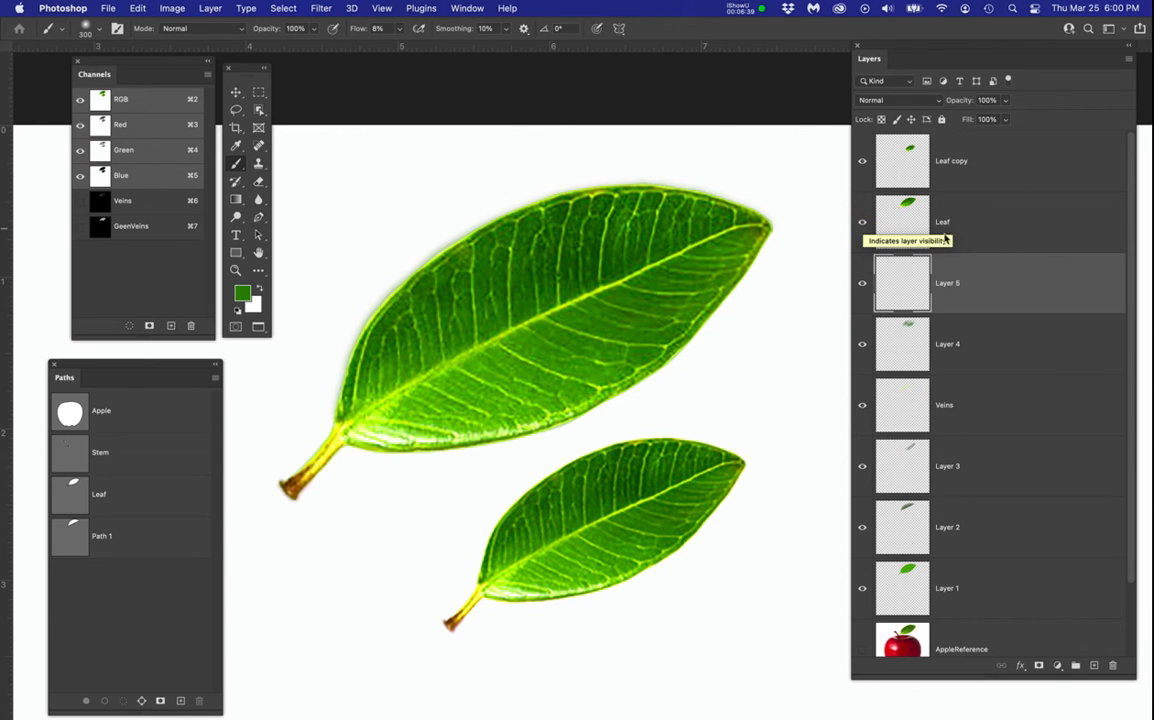
click(1004, 222)
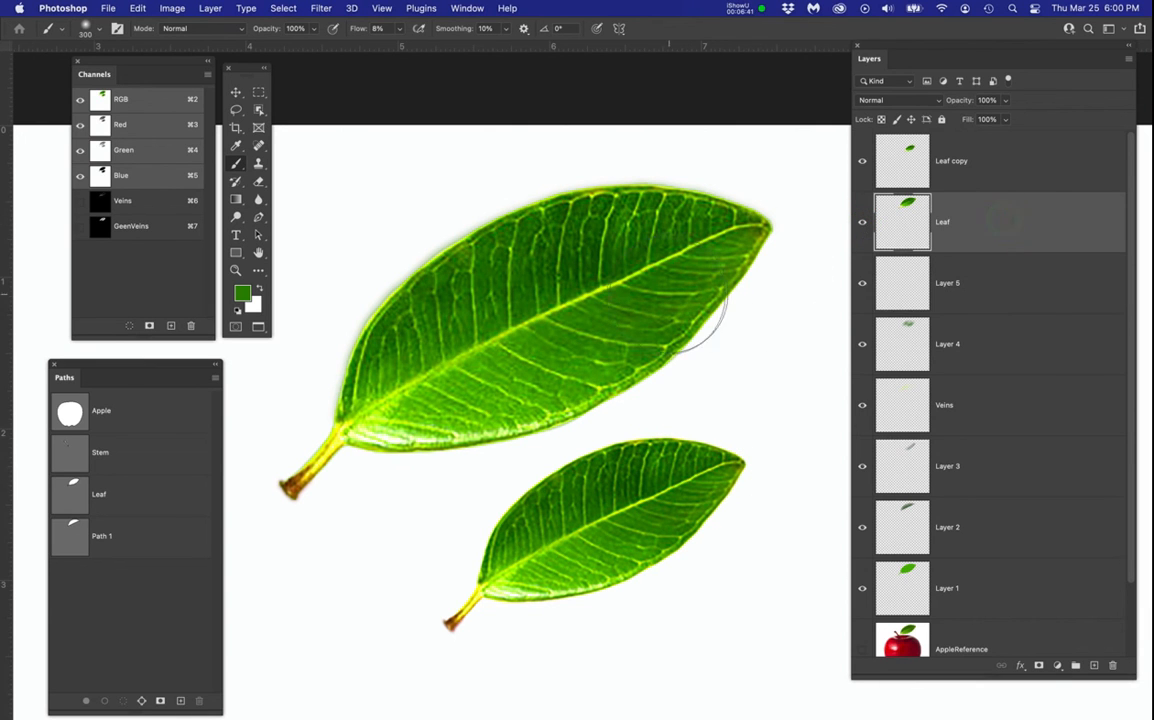
Step: Load the Leaf path as a selection around the large reference leaf
scroll(669, 290, up, 3)
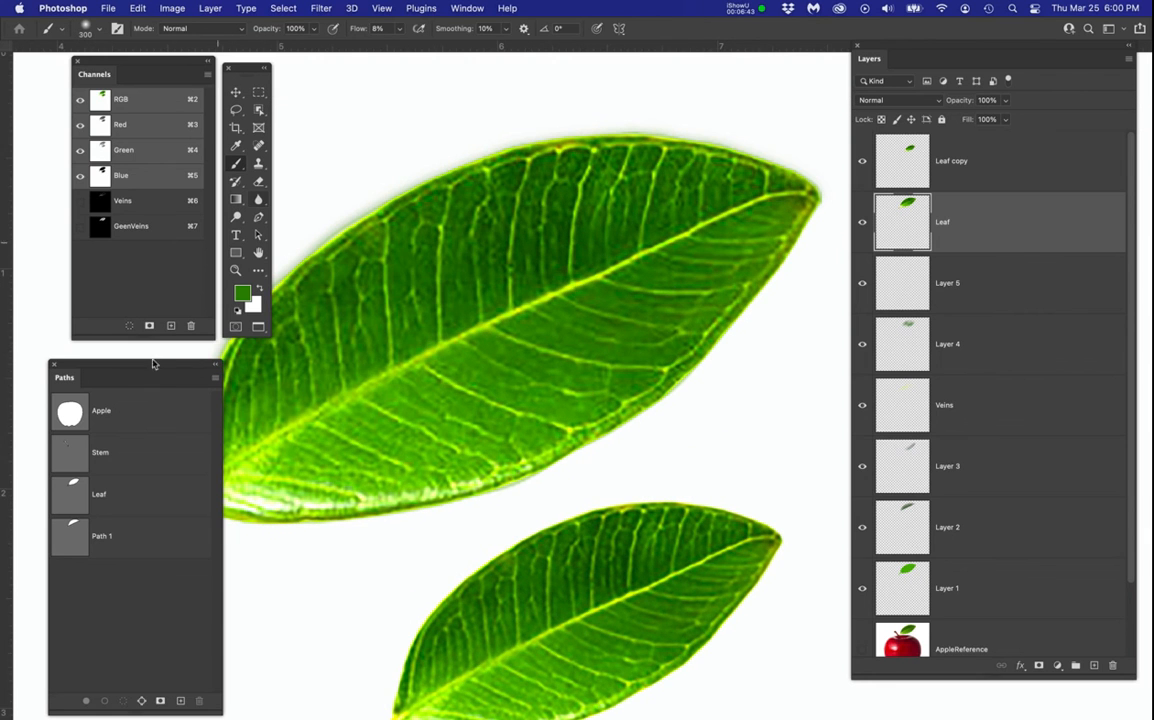
click(72, 495)
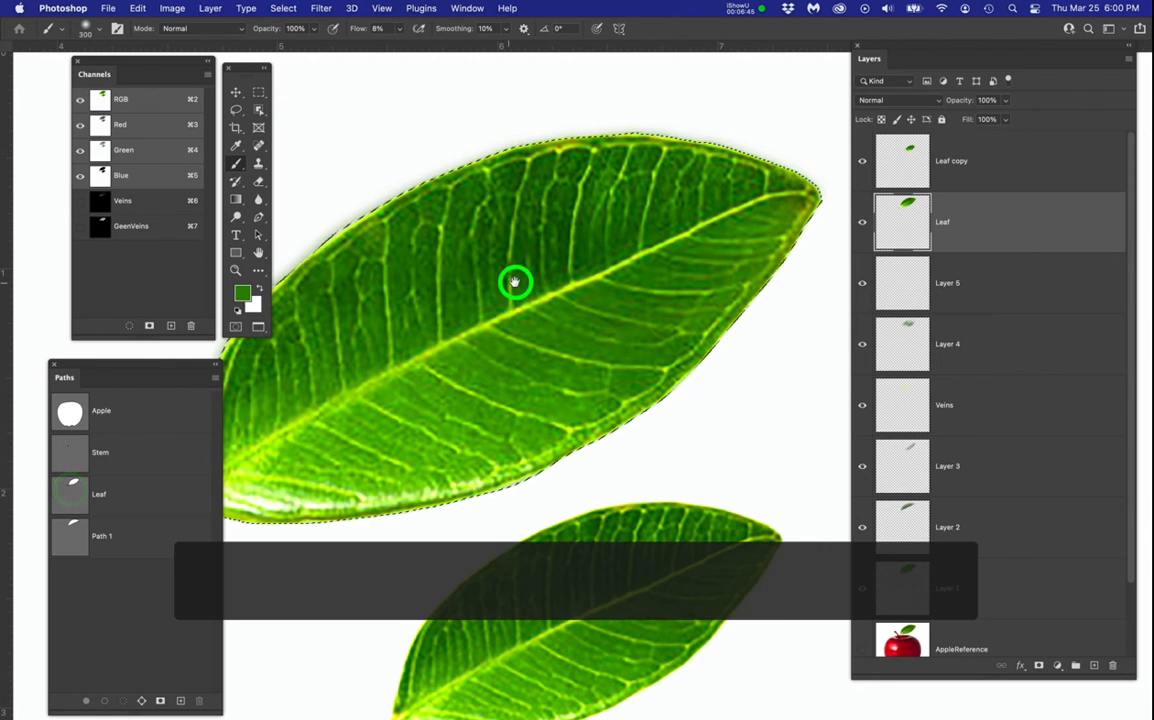
drag(515, 278, 561, 289)
key(super+Return)
Step: Narrow the leaf selection with Color Range, sampling the dark green beside a vein in the upper half at a fuzziness of 57
click(283, 8)
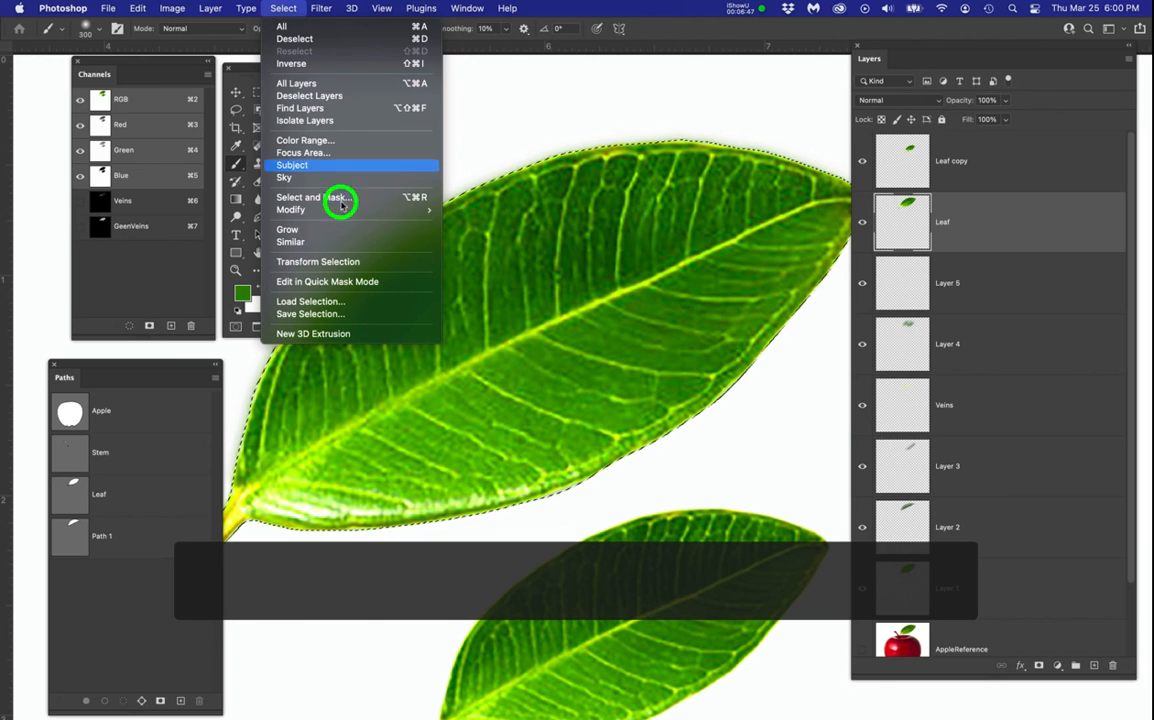
click(316, 141)
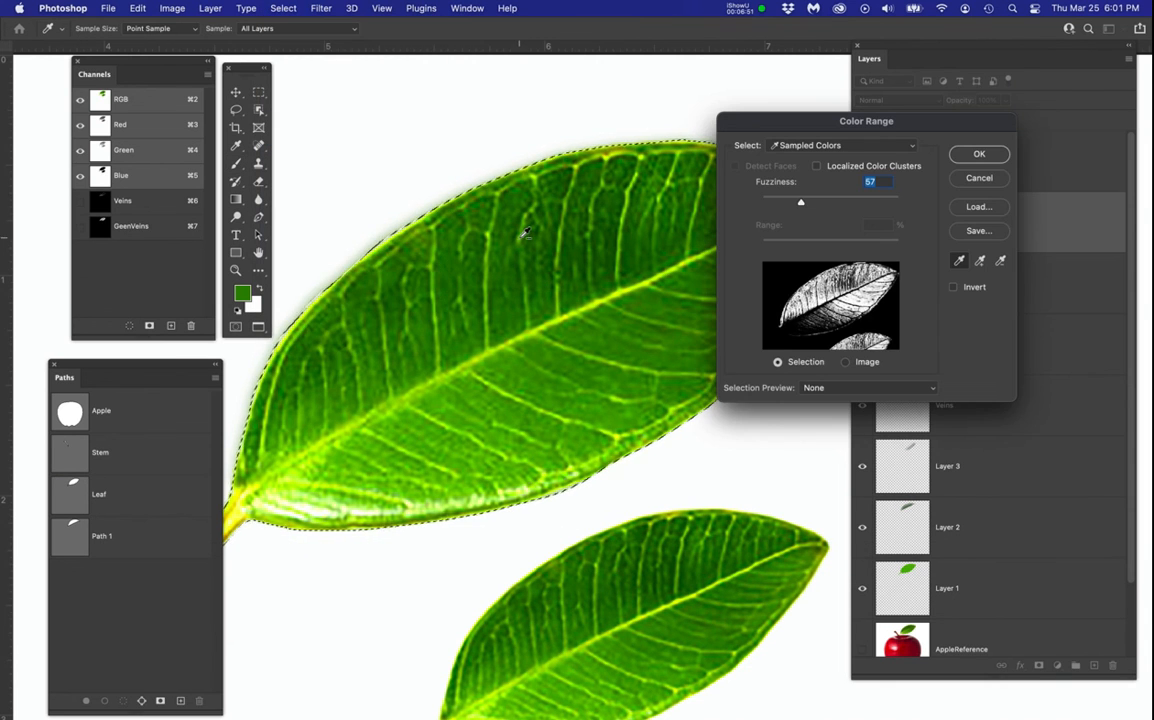
alt+scroll(524, 233, up, 5)
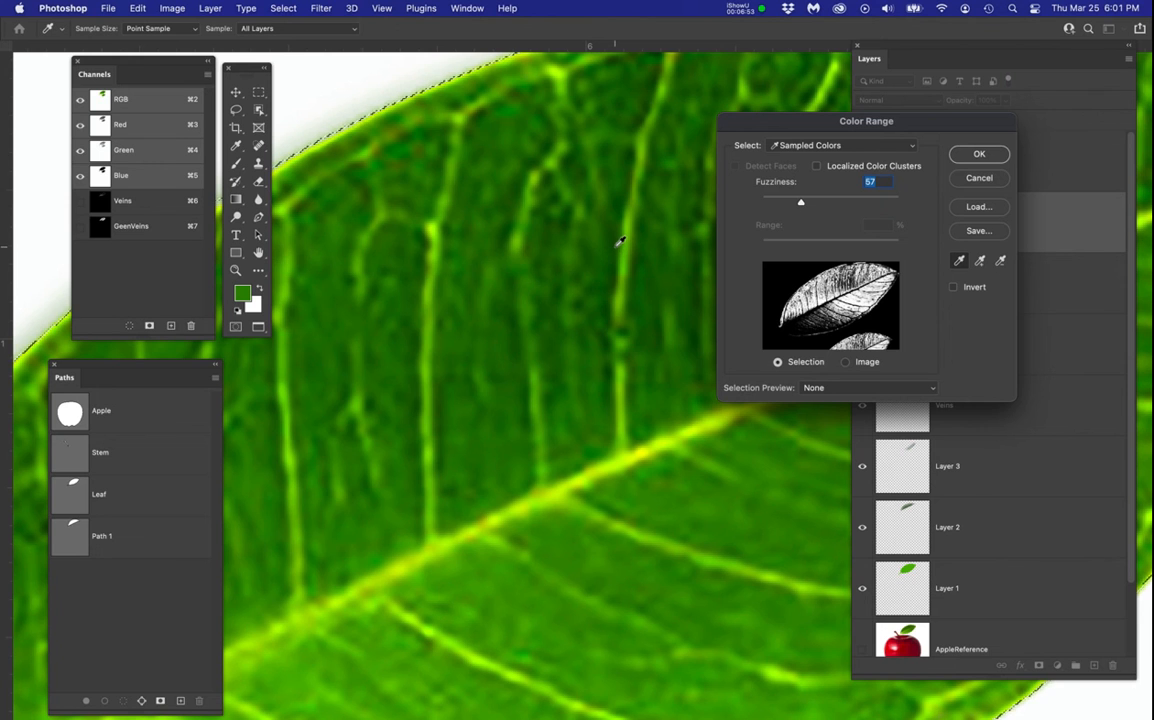
click(615, 249)
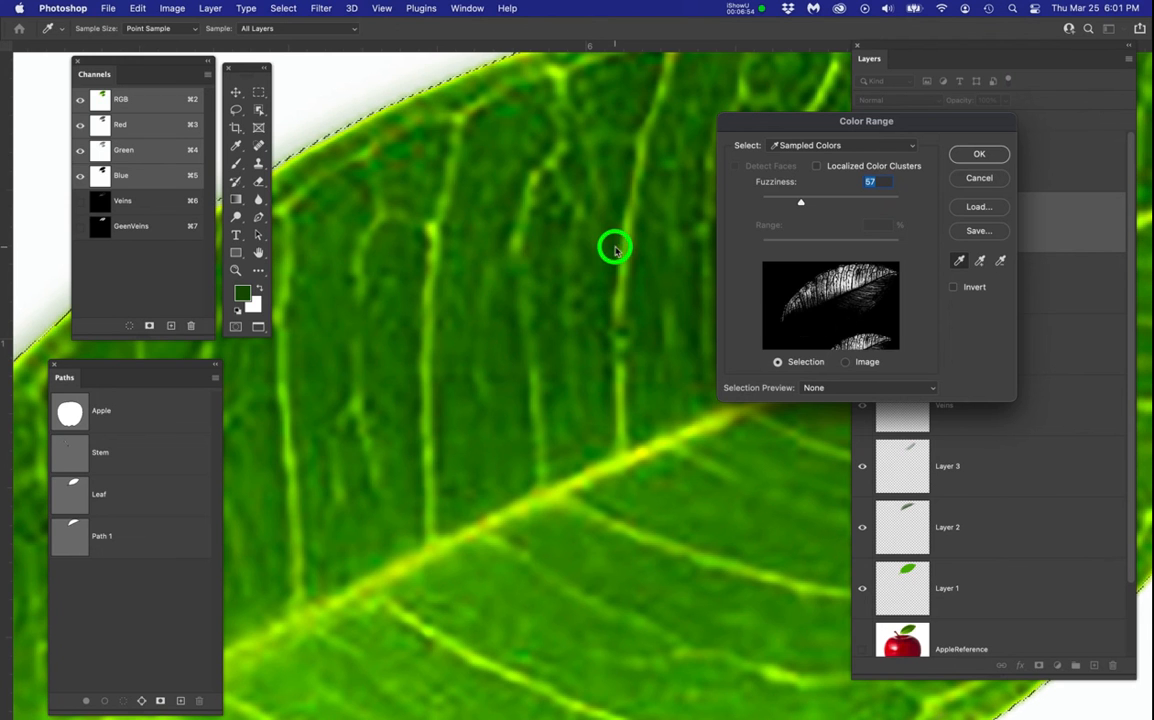
click(982, 155)
key(b)
scroll(612, 322, down, 4)
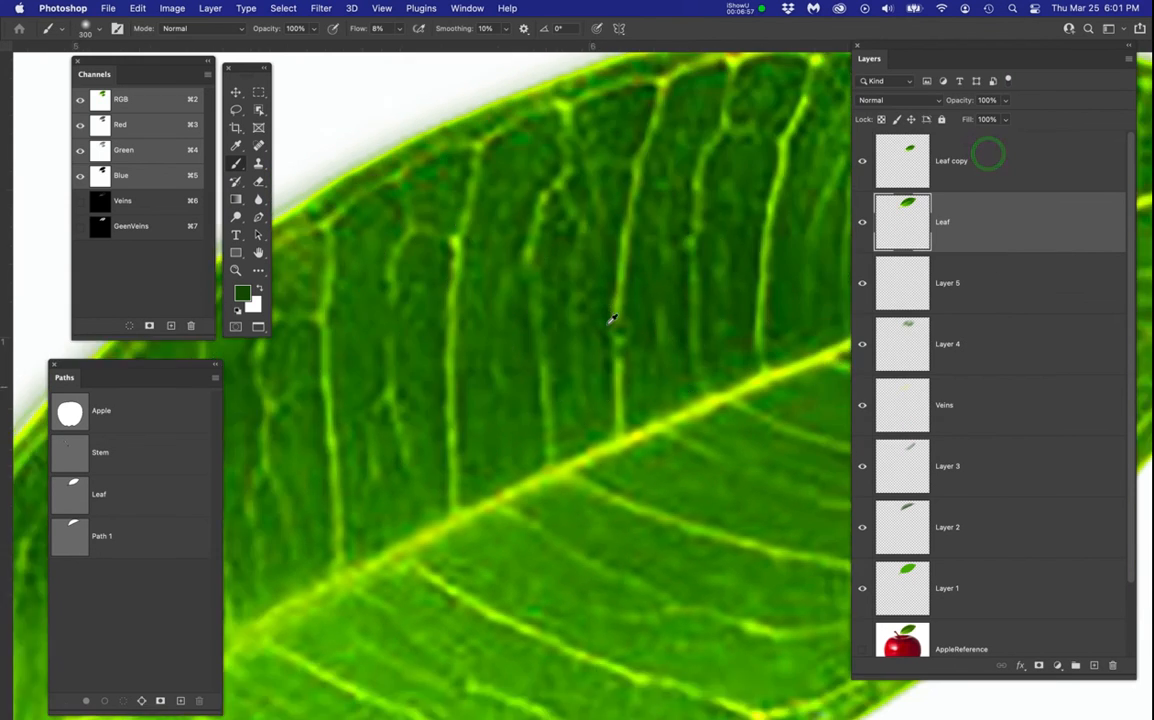
alt+scroll(612, 322, down, 5)
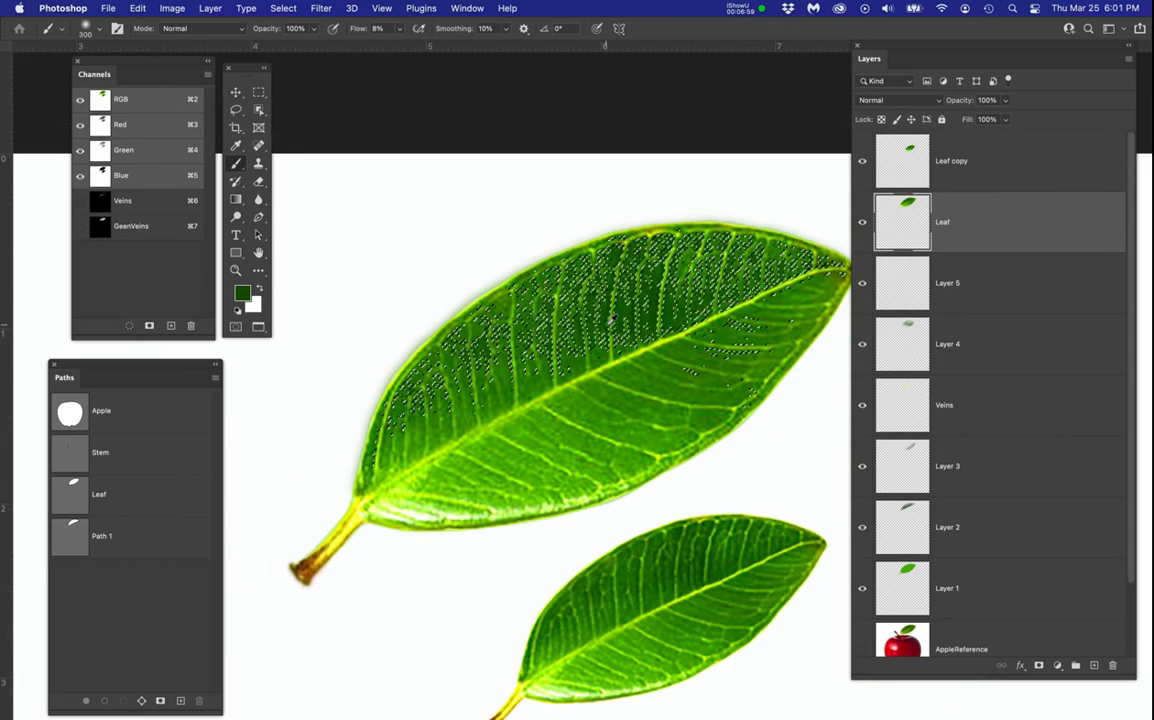
scroll(567, 270, down, 3)
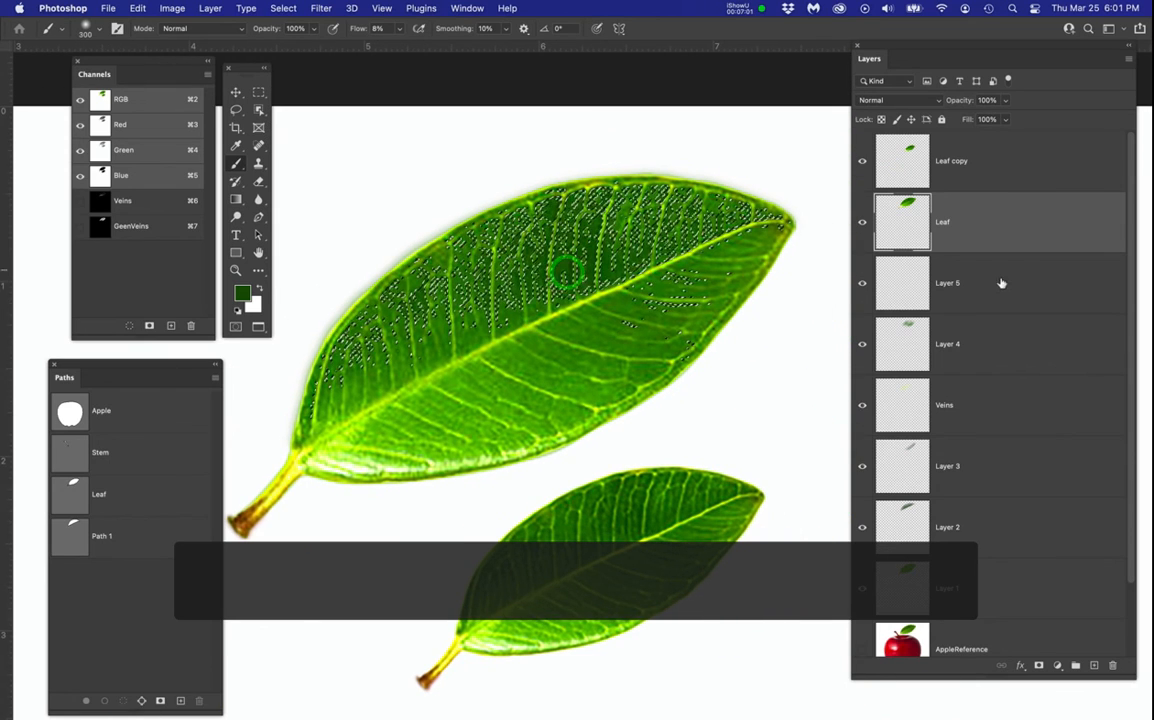
Step: Make Layer 5 active, then hide the Leaf reference layer and the selection edges
click(1004, 284)
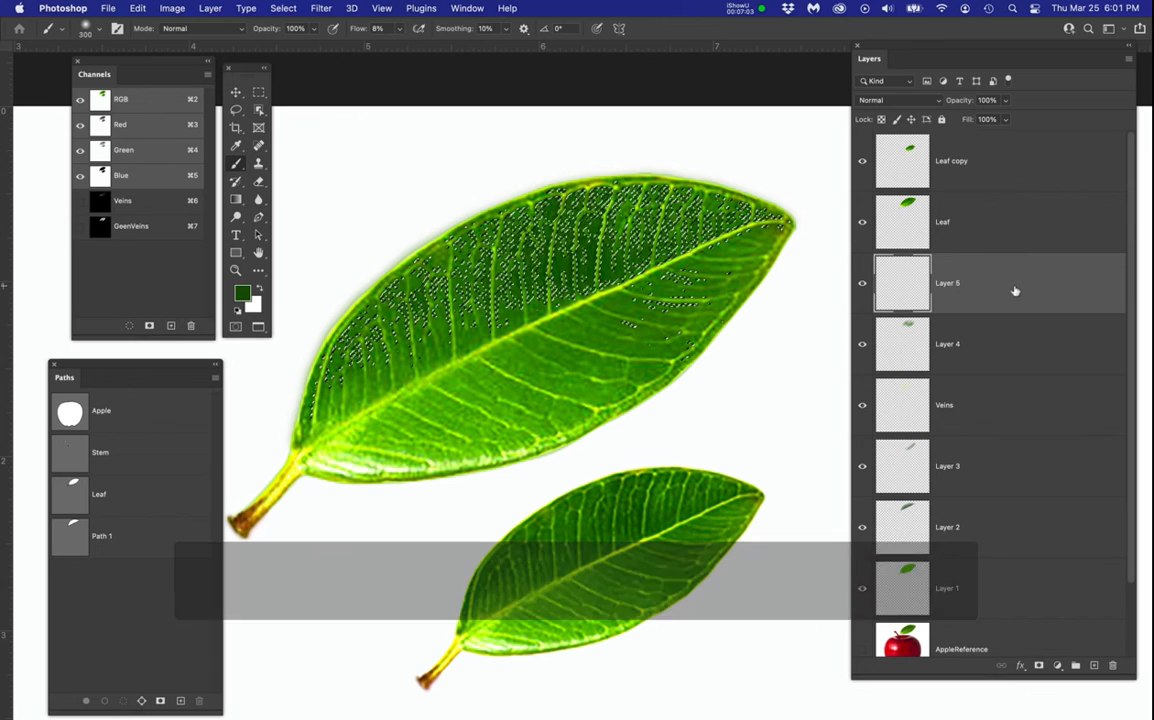
click(861, 223)
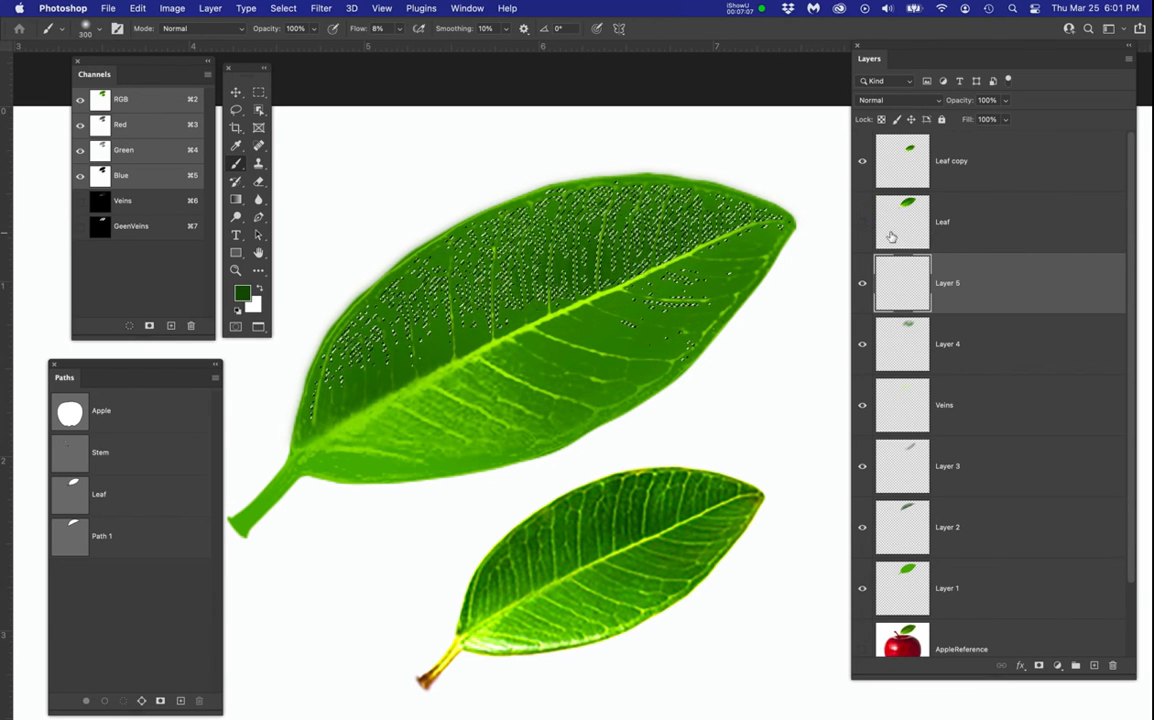
key(super+h)
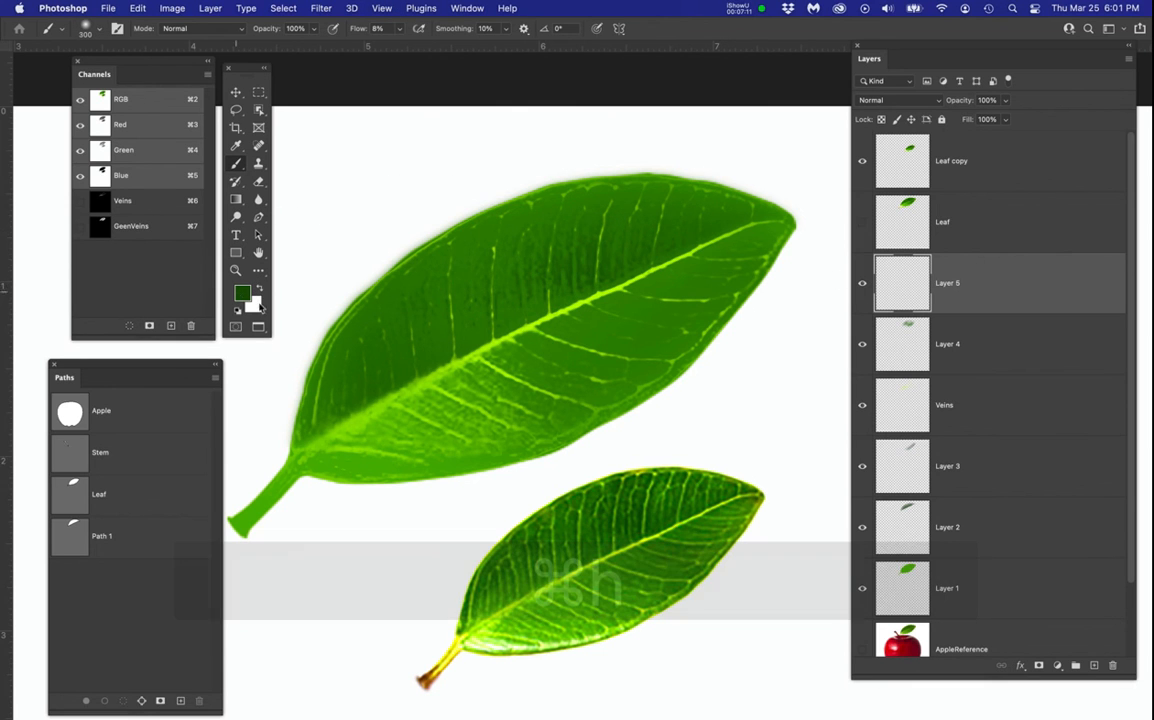
Step: Set the foreground color to a darker shade of the sampled green and return to the Brush tool
click(242, 292)
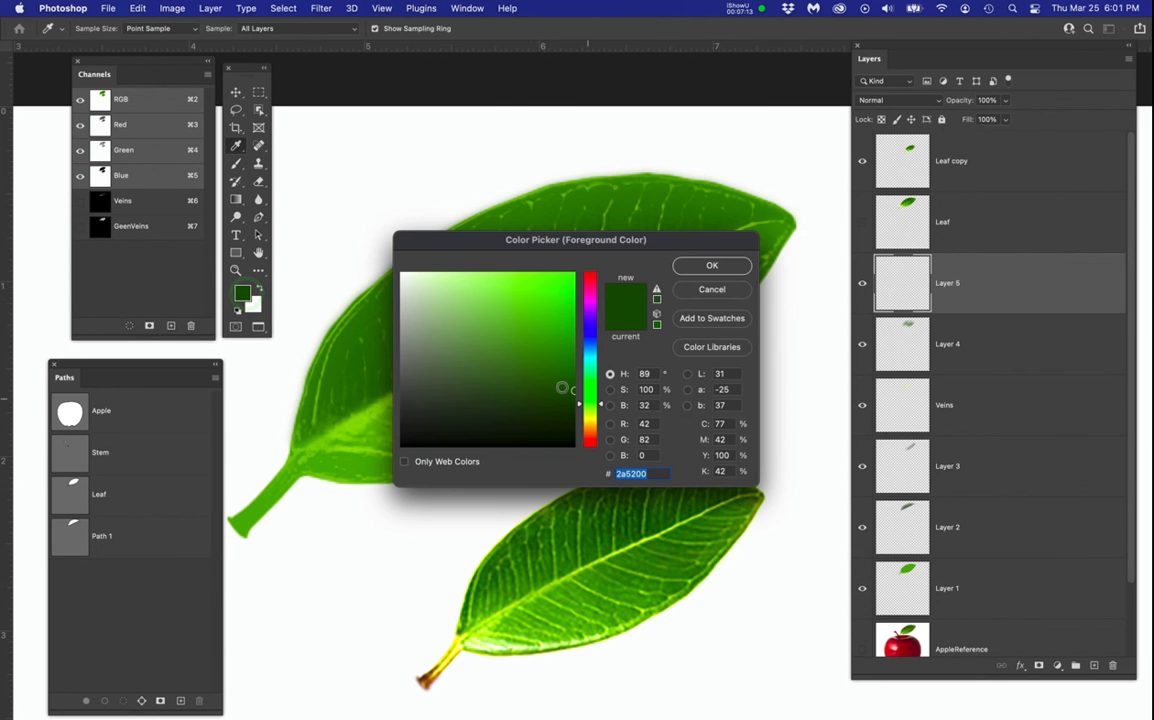
click(712, 270)
key(b)
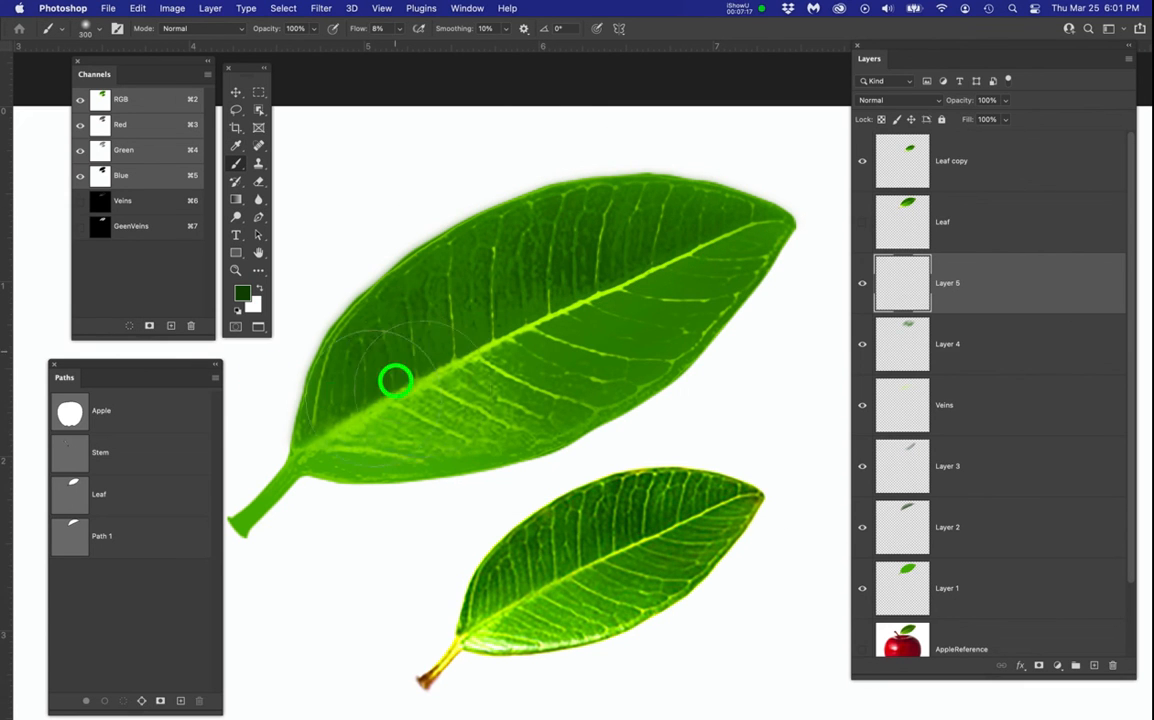
Step: Brush the dark green over the selected texture on Layer 5, covering the upper half, the tip and the lower half of the leaf
mouse_move(659, 316)
mouse_down()
mouse_move(580, 319)
mouse_move(603, 322)
mouse_move(662, 208)
mouse_move(645, 320)
mouse_up()
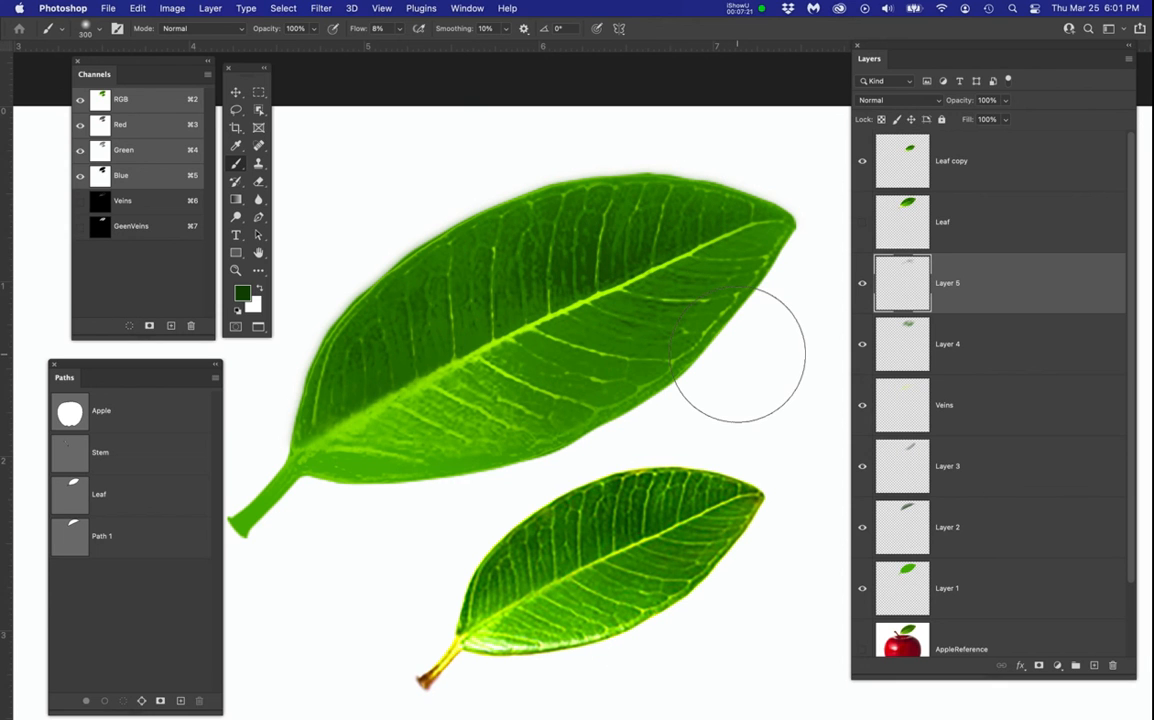
scroll(737, 352, down, 1)
mouse_move(744, 207)
mouse_down()
mouse_move(770, 225)
mouse_move(752, 258)
mouse_up()
mouse_move(714, 300)
mouse_down()
mouse_move(687, 327)
mouse_move(456, 411)
mouse_up()
drag(360, 448, 328, 459)
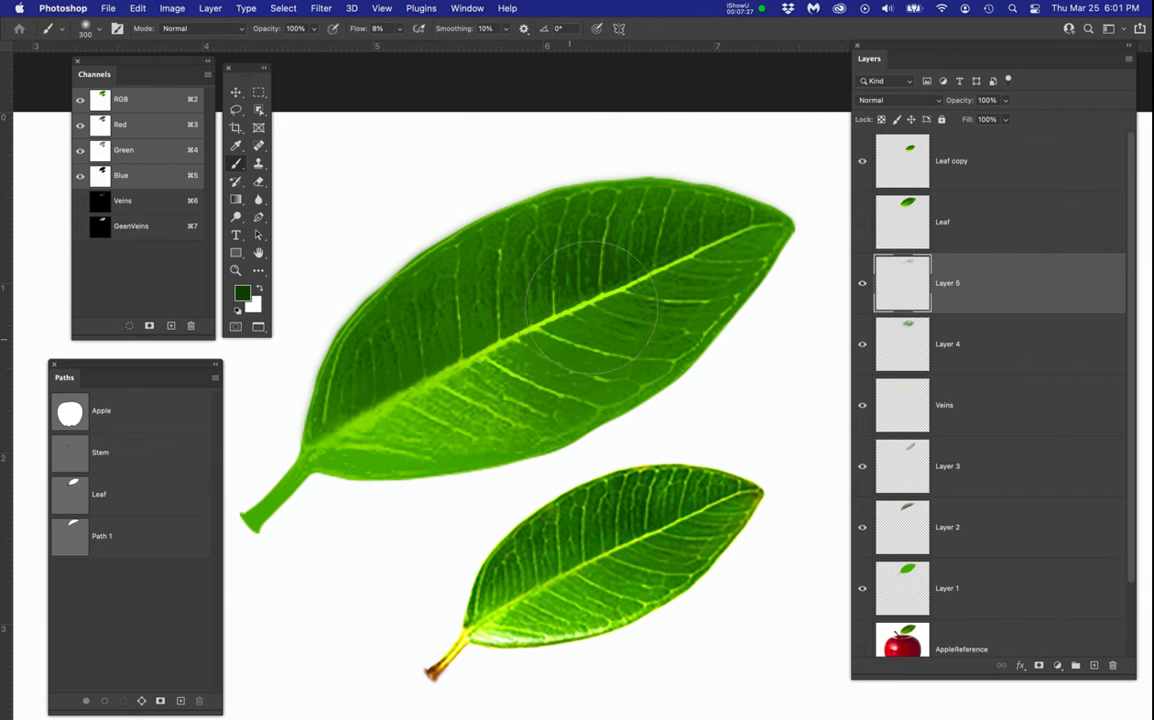